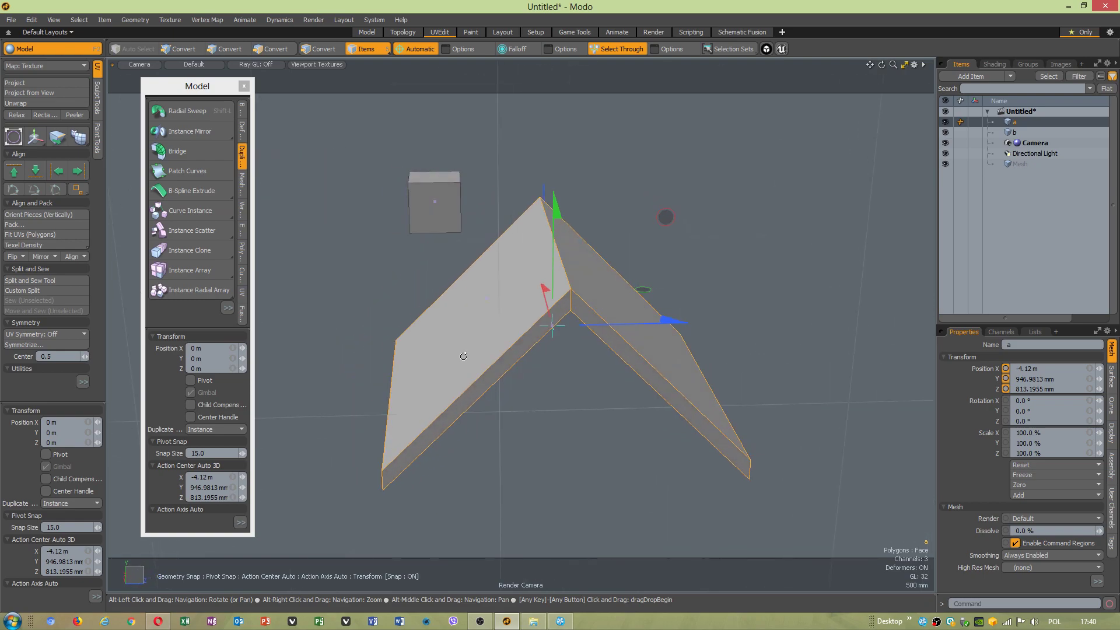
# Select the small box and scale it to 95% in Y.
pyautogui.click(385, 191)
pyautogui.keyDown('alt'); pyautogui.moveTo(373, 209); pyautogui.dragTo(526, 303); pyautogui.keyUp('alt')
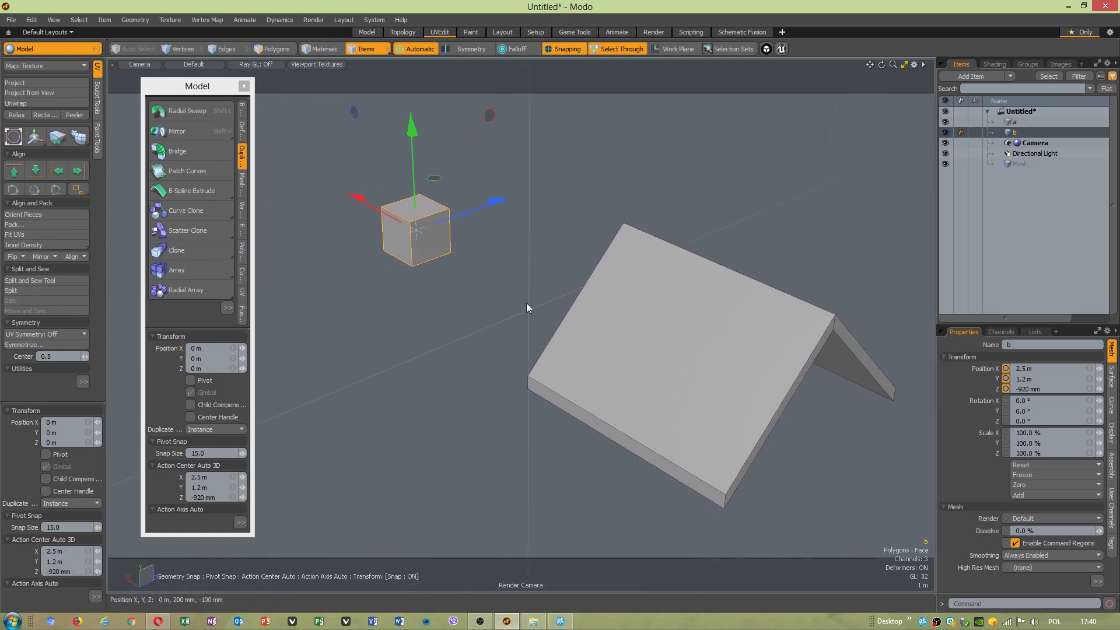
pyautogui.press('r')
pyautogui.moveTo(411, 162)
pyautogui.mouseDown()
pyautogui.moveTo(412, 137)
pyautogui.moveTo(412, 166)
pyautogui.mouseUp()
# Set the action center to Local and scale the box by 93.5% in Y and 94.5% in Z.
pyautogui.click(415, 50)
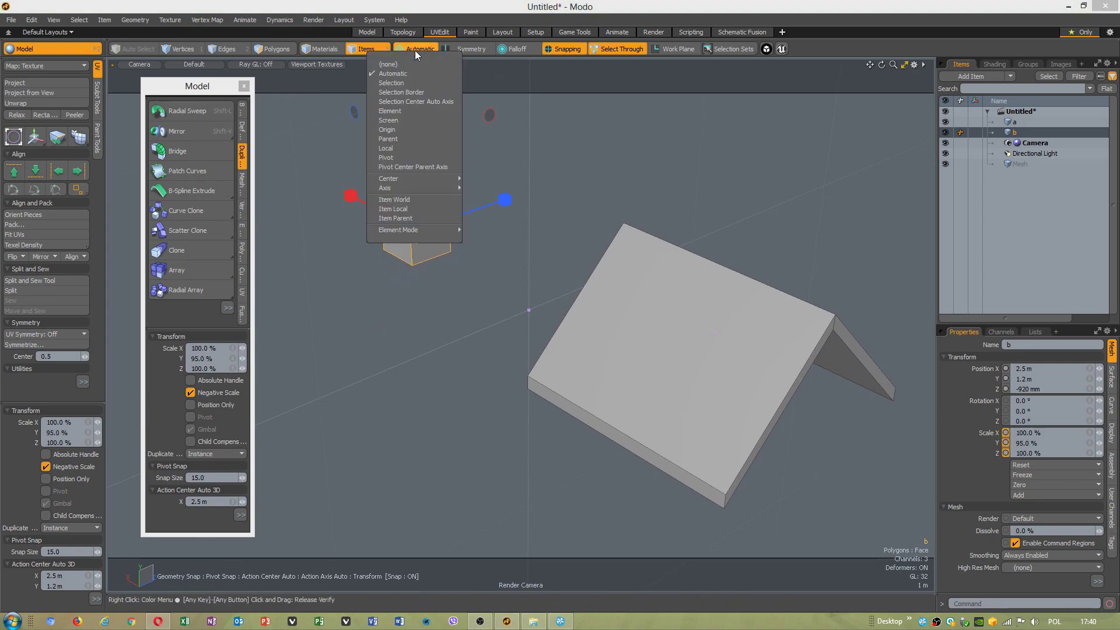
pyautogui.click(405, 148)
pyautogui.moveTo(411, 117); pyautogui.dragTo(413, 170)
pyautogui.moveTo(506, 200)
pyautogui.mouseDown()
pyautogui.moveTo(560, 177)
pyautogui.moveTo(499, 202)
pyautogui.mouseUp()
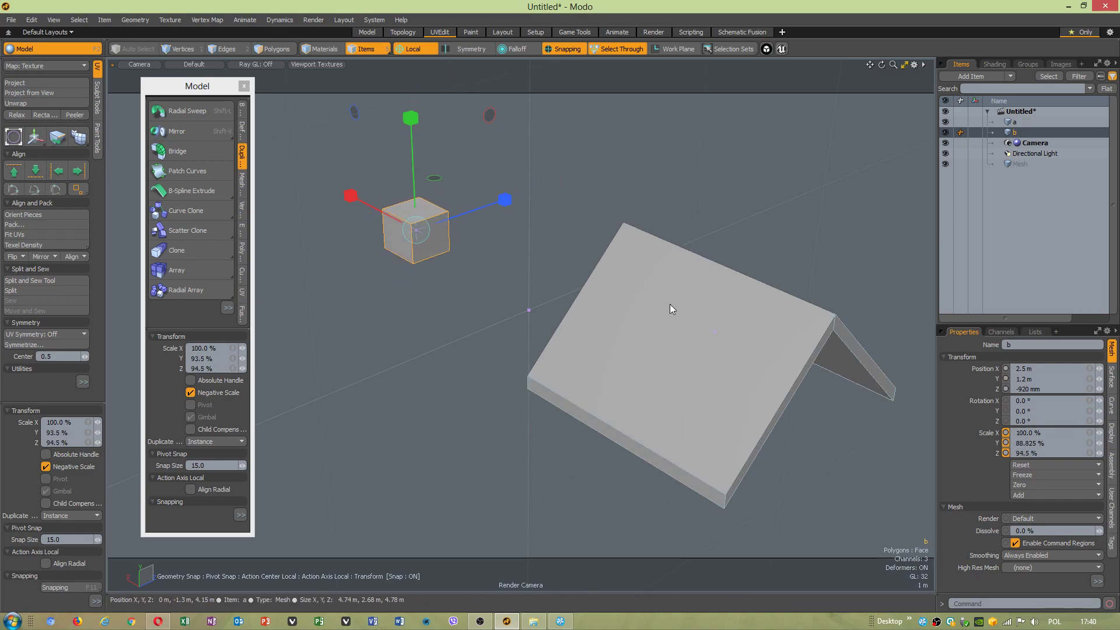
# Select the roof-shaped mesh and scale it along its local axes to 156% X, 92.5% Y and 119.5% Z.
pyautogui.click(661, 300)
pyautogui.moveTo(672, 307); pyautogui.dragTo(618, 287)
pyautogui.moveTo(722, 267); pyautogui.dragTo(725, 209)
pyautogui.hotkey('ctrl', 'z')
pyautogui.keyDown('alt'); pyautogui.moveTo(740, 319); pyautogui.dragTo(593, 191); pyautogui.keyUp('alt')
pyautogui.click(409, 49)
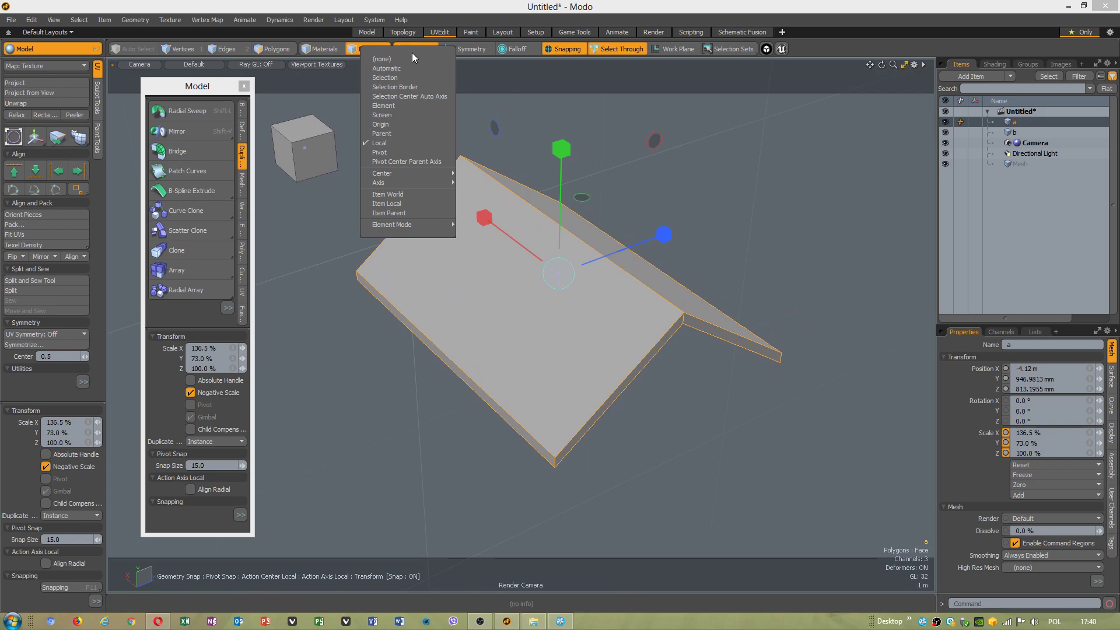
pyautogui.moveTo(587, 299); pyautogui.dragTo(467, 181)
# Switch the action center to Automatic and scale the roof mesh by 114.5% in X.
pyautogui.click(424, 52)
pyautogui.click(420, 74)
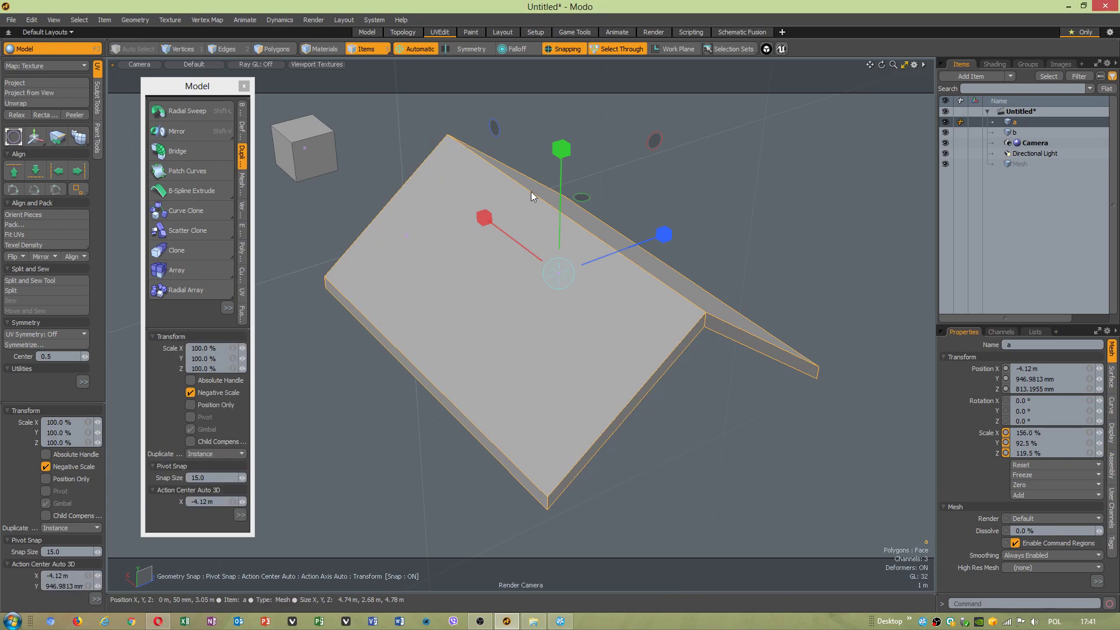
pyautogui.moveTo(562, 149)
pyautogui.mouseDown()
pyautogui.moveTo(562, 208)
pyautogui.moveTo(563, 64)
pyautogui.moveTo(563, 149)
pyautogui.mouseUp()
pyautogui.moveTo(517, 238); pyautogui.dragTo(595, 294)
# Switch the action center back to Local and scale the roof mesh by 72.5% in X and 193% in Y.
pyautogui.click(411, 49)
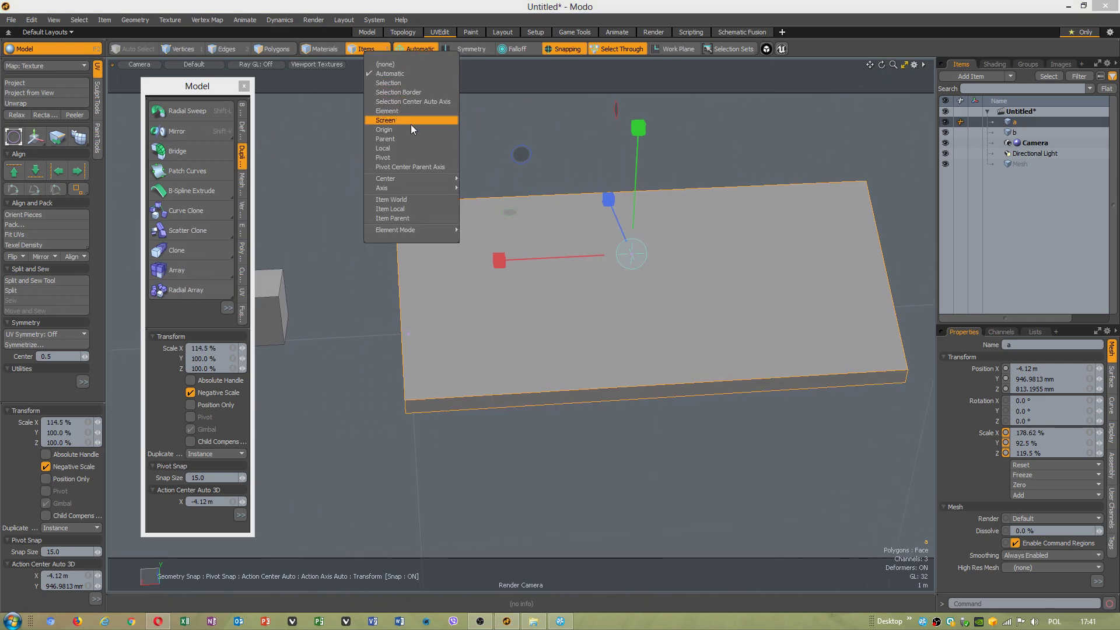
pyautogui.moveTo(399, 181)
pyautogui.click(404, 152)
pyautogui.keyDown('alt'); pyautogui.moveTo(562, 191); pyautogui.dragTo(588, 34); pyautogui.keyUp('alt')
pyautogui.moveTo(527, 254); pyautogui.dragTo(555, 248)
# Select the small box, enlarge it to 229.5% X and about 353% Y, and activate the Move tool.
pyautogui.keyDown('alt'); pyautogui.moveTo(639, 400); pyautogui.dragTo(452, 335); pyautogui.keyUp('alt')
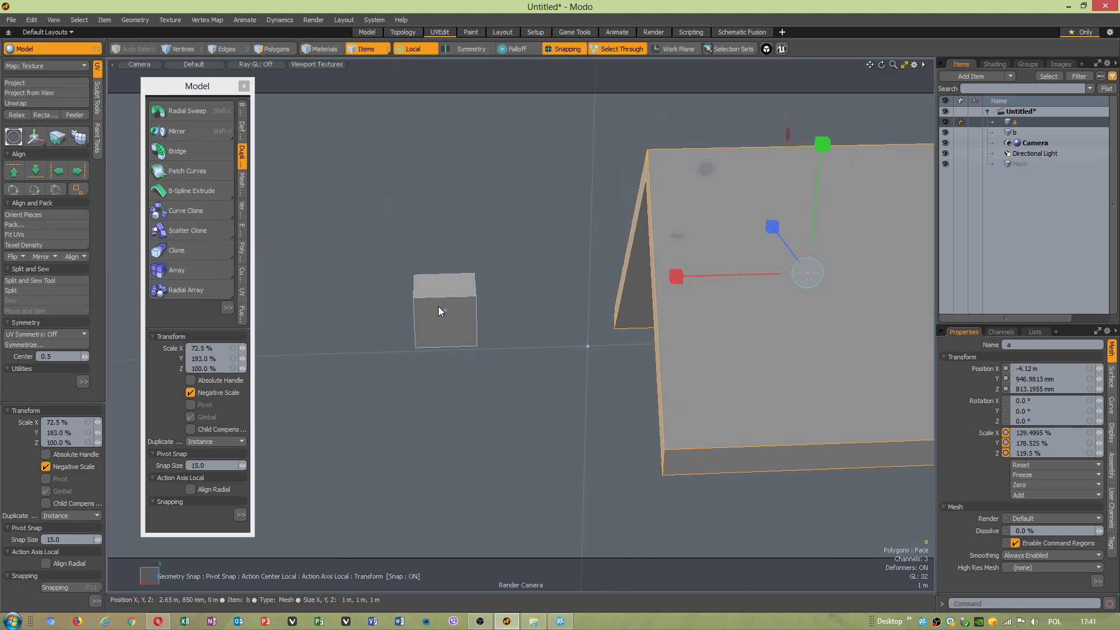
pyautogui.click(439, 307)
pyautogui.keyDown('alt'); pyautogui.moveTo(488, 264); pyautogui.dragTo(664, 313); pyautogui.keyUp('alt')
pyautogui.press('w')
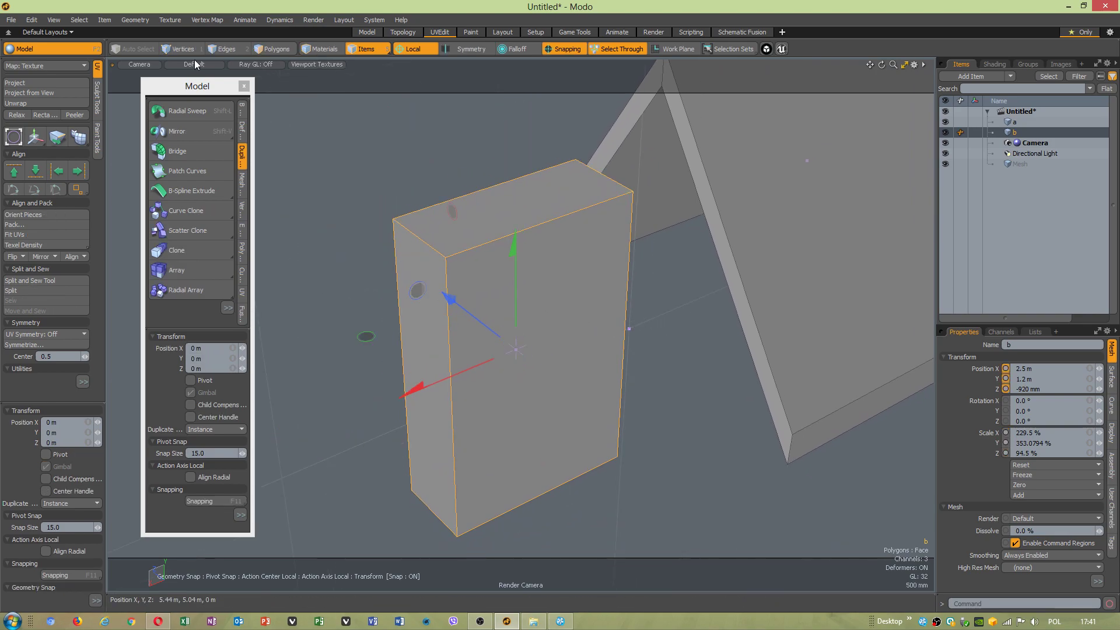
# In edge mode, loop slice the box with one vertical edge loop near each end of its long side.
pyautogui.press('2')
pyautogui.hotkey('alt', 'c')
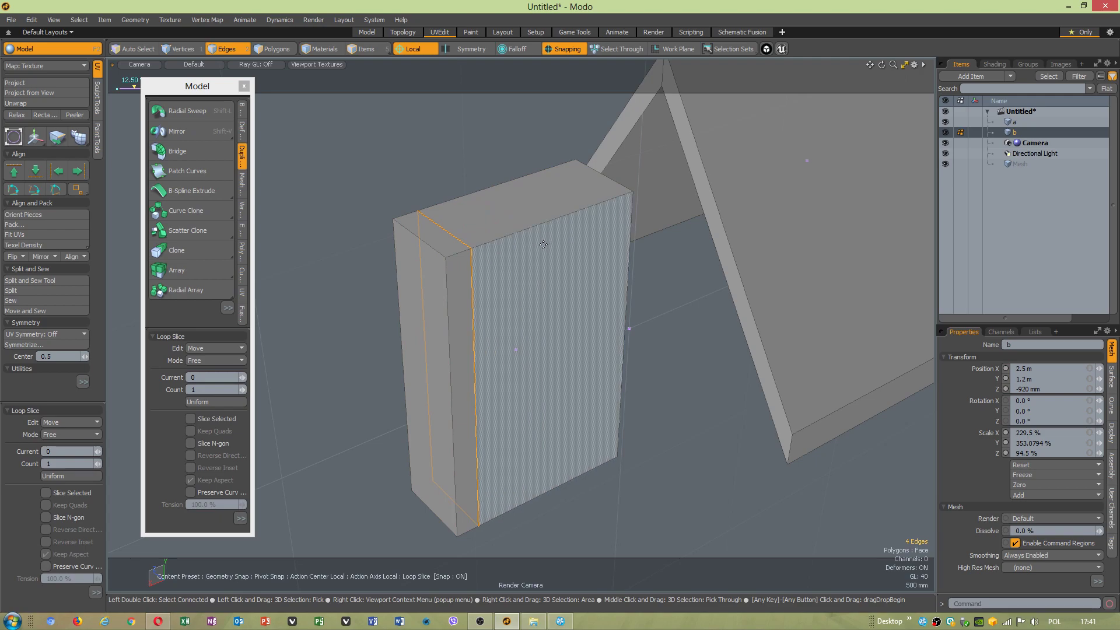
pyautogui.press('space')
pyautogui.click(600, 207)
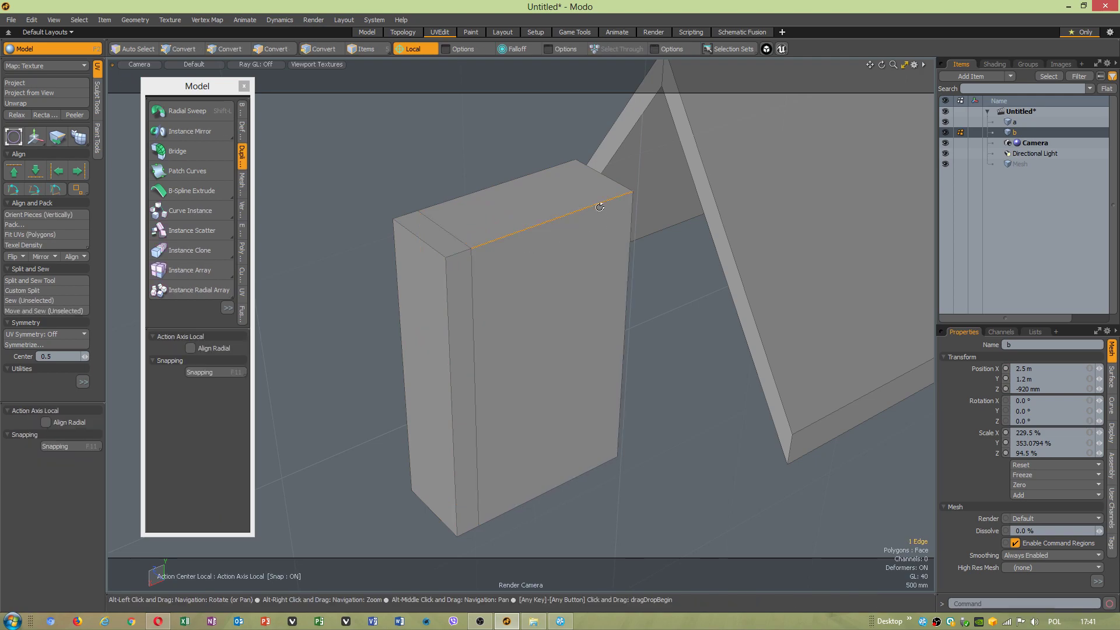
pyautogui.hotkey('alt', 'c')
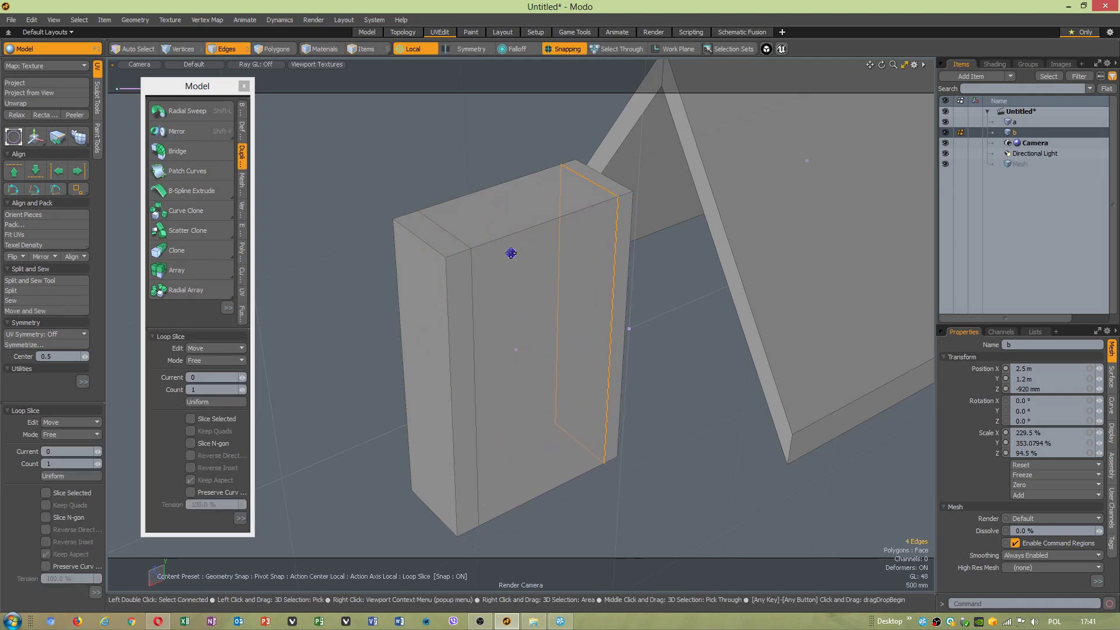
pyautogui.press('space')
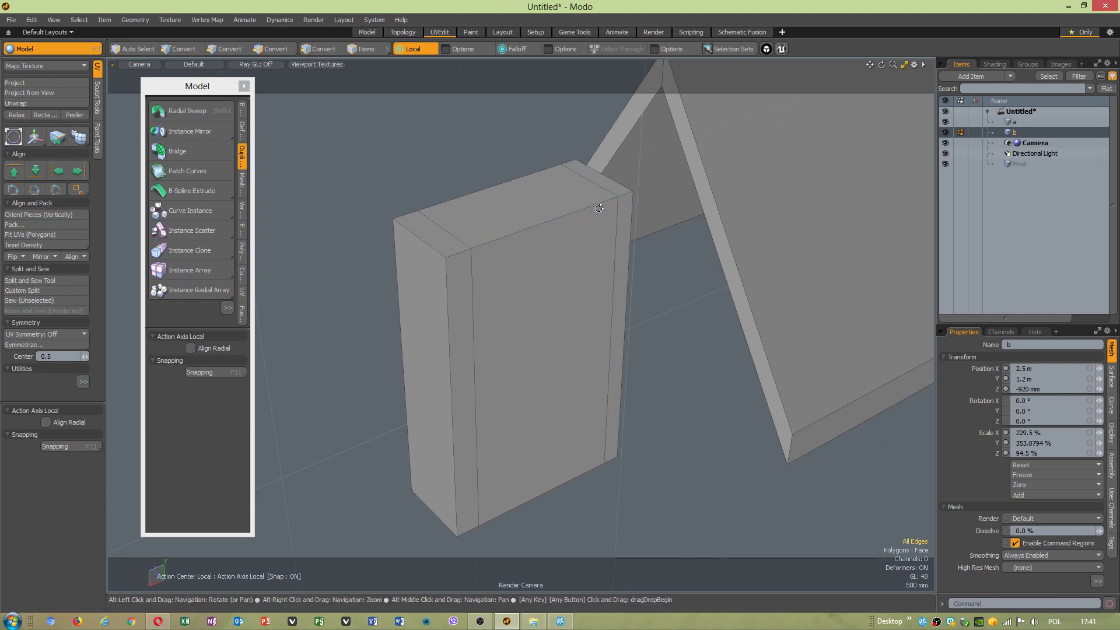
pyautogui.hotkey('alt', 'c')
pyautogui.press('space')
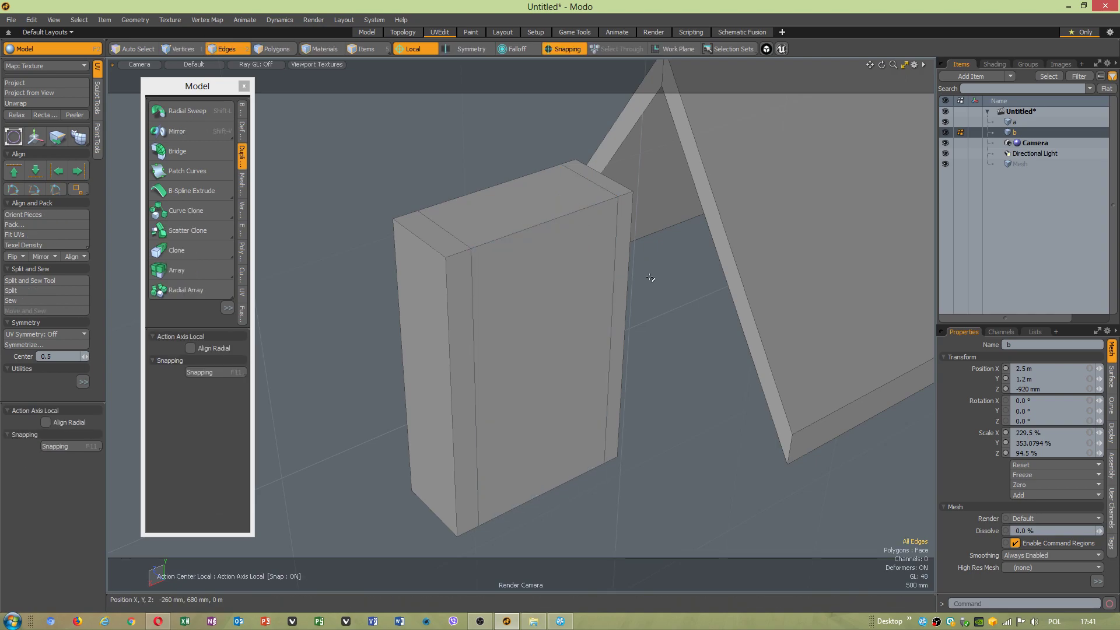
# Loop slice the box's middle section twice, placing a second loop just inside each existing end loop to form two narrow bands.
pyautogui.hotkey('alt', 'c')
pyautogui.click(607, 220)
pyautogui.press('space')
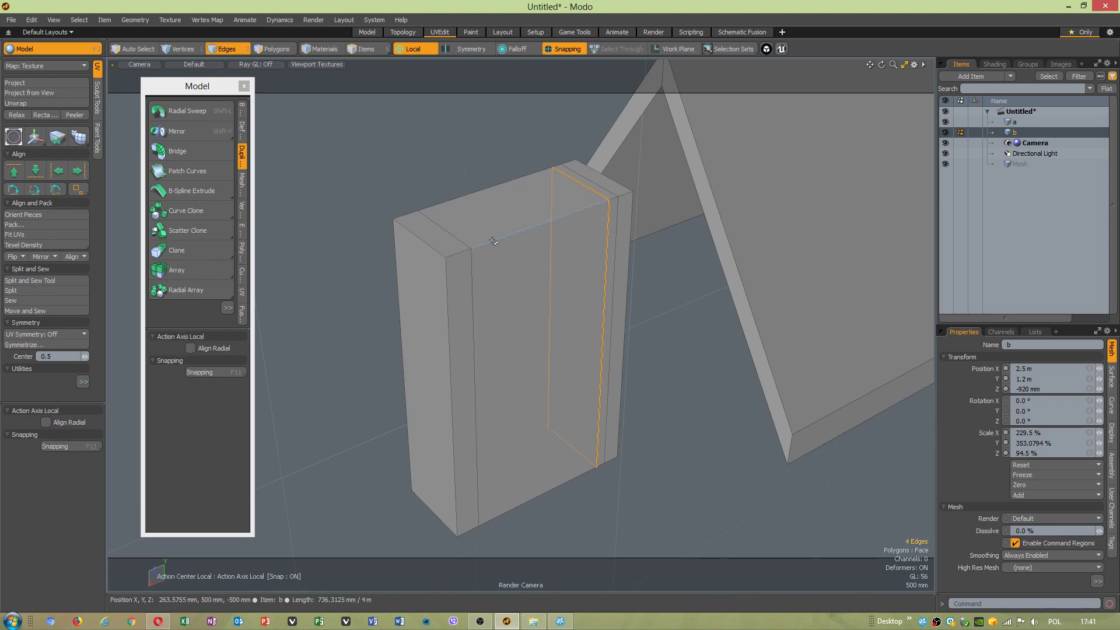
pyautogui.hotkey('alt', 'c')
pyautogui.click(604, 235)
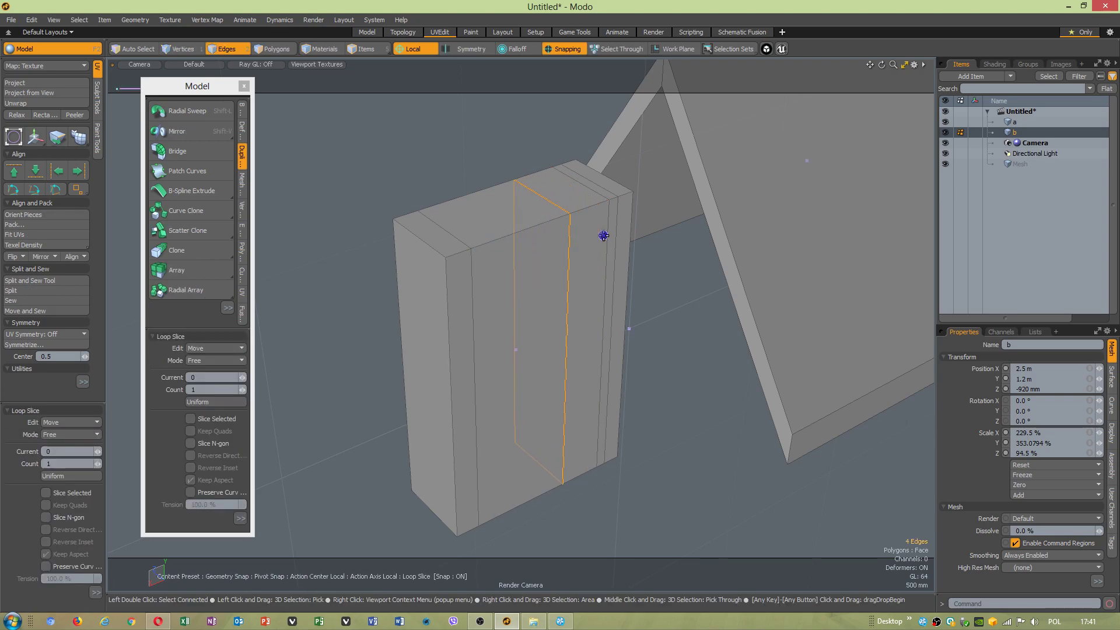
pyautogui.press('space')
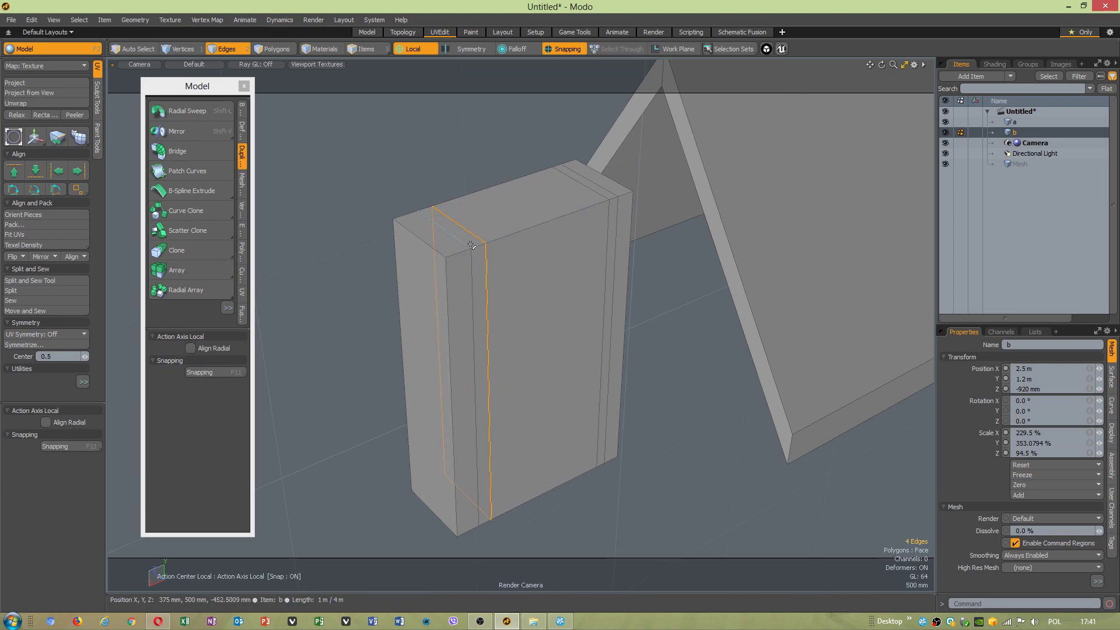
# Select one short edge in each narrow band and loop slice both bands at once.
pyautogui.keyDown('shift'); pyautogui.click(617, 196); pyautogui.keyUp('shift')
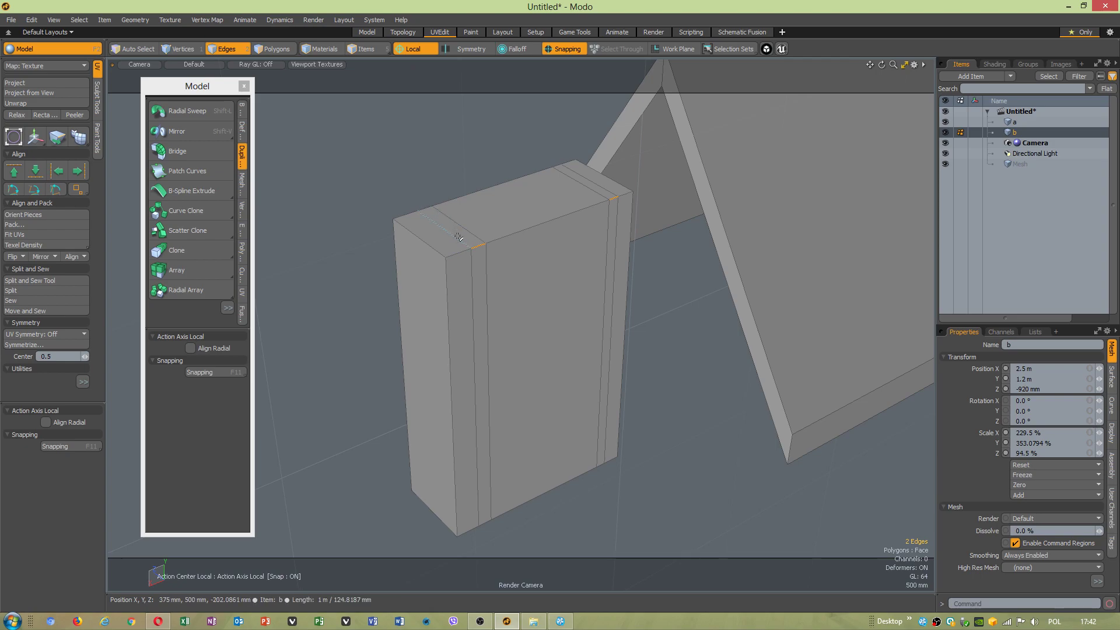
pyautogui.press('alt')
pyautogui.hotkey('alt', 'c')
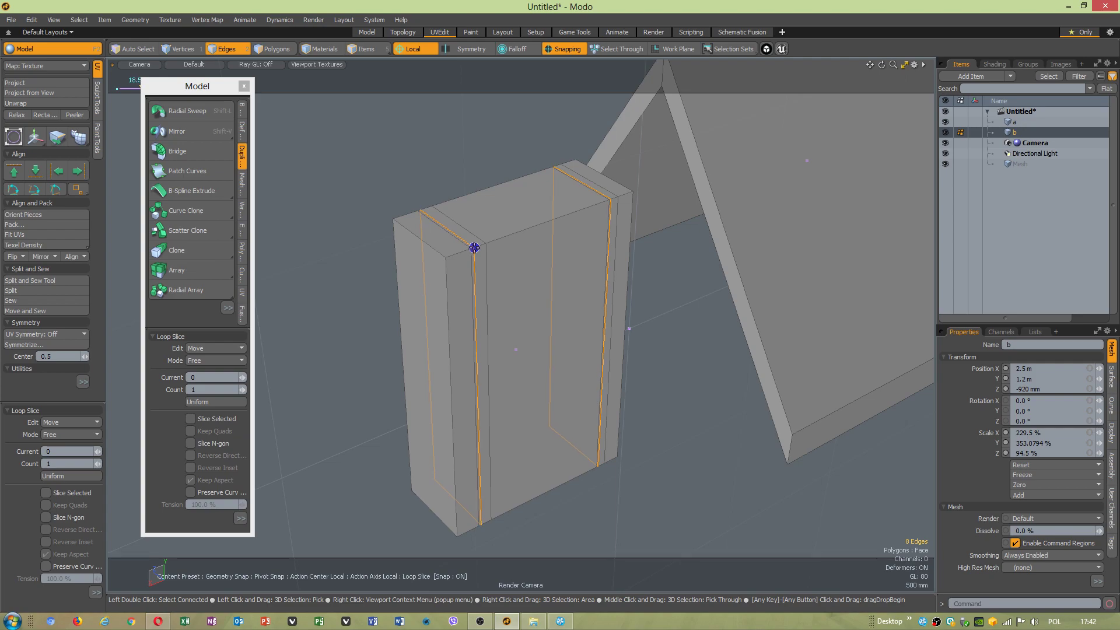
pyautogui.press('space')
# Add another edge loop with Loop Slice inside the narrow band farther from the roof mesh.
pyautogui.click(481, 247)
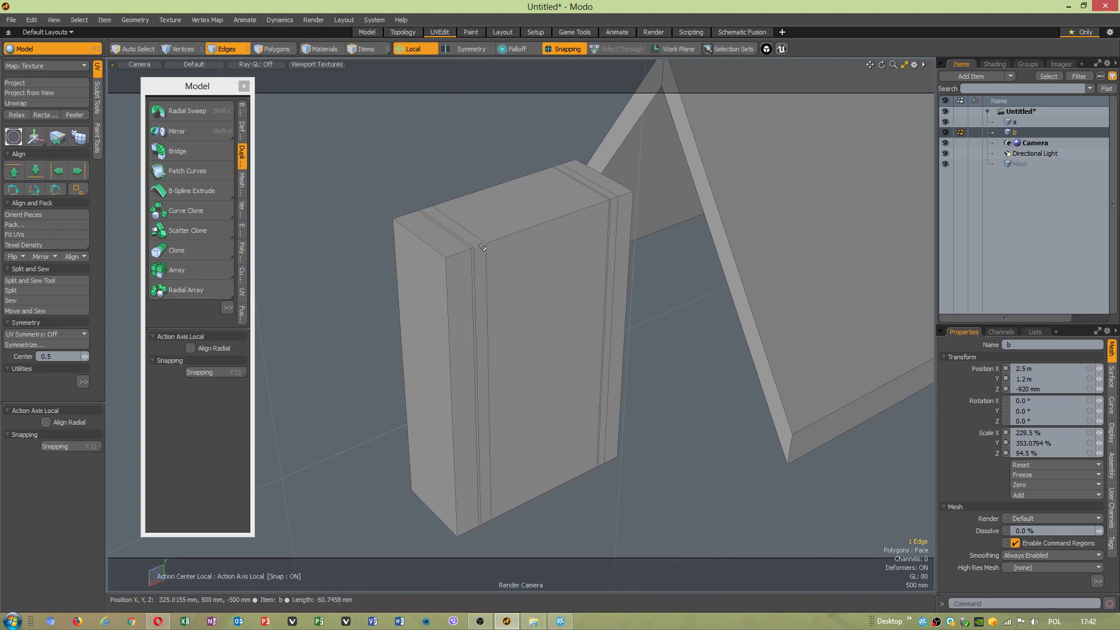
pyautogui.hotkey('alt', 'c')
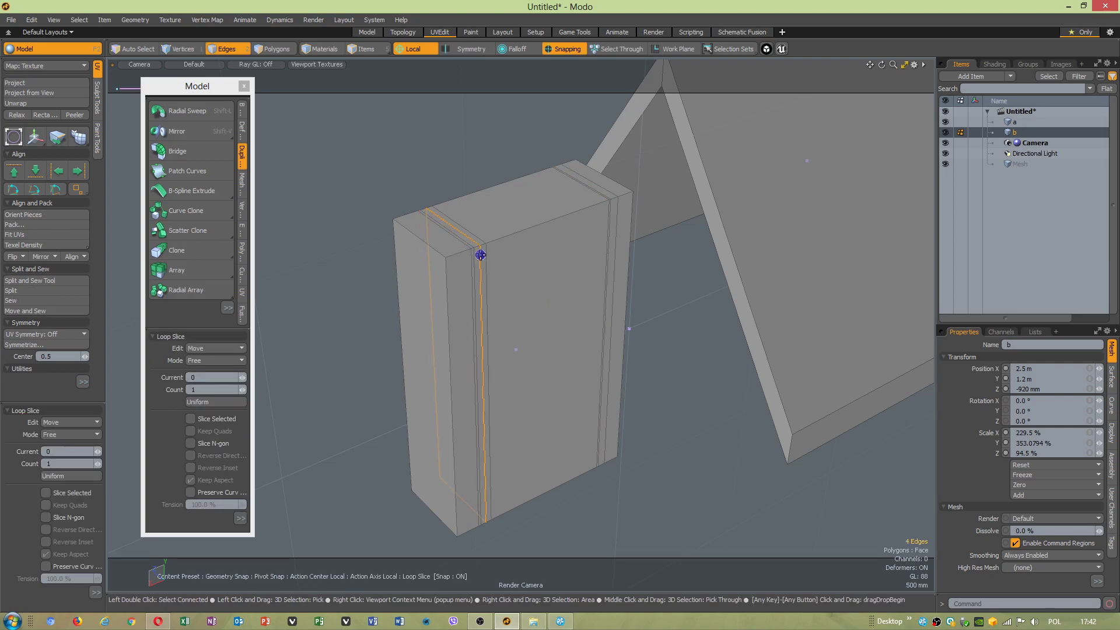
pyautogui.press('space')
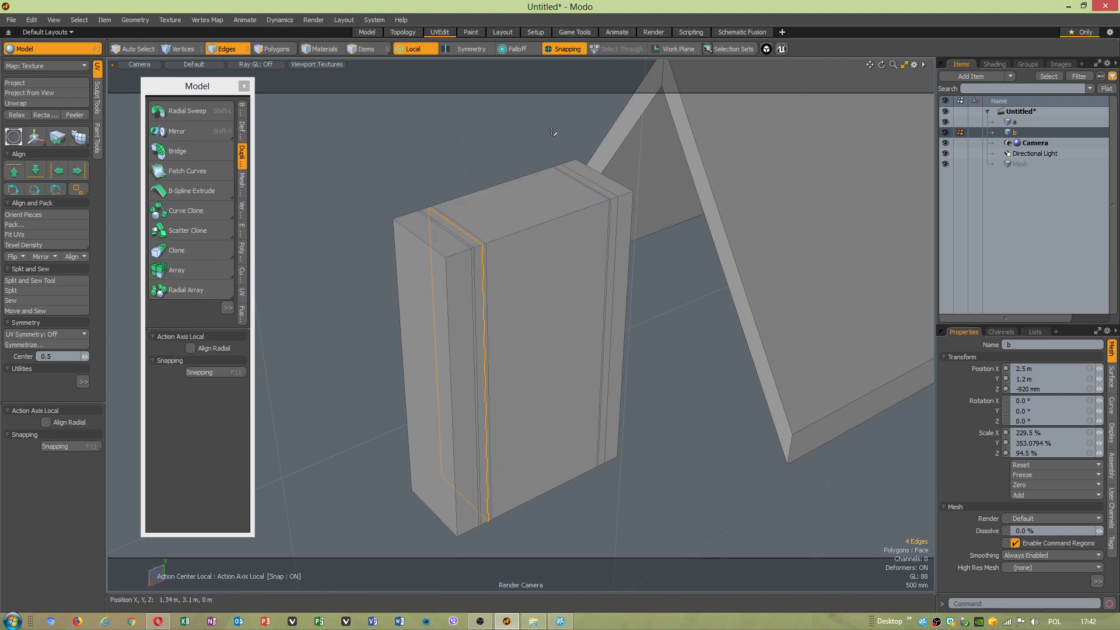
# Turn snapping off and loop slice the narrow band nearer the roof mesh with an additional edge loop.
pyautogui.click(559, 48)
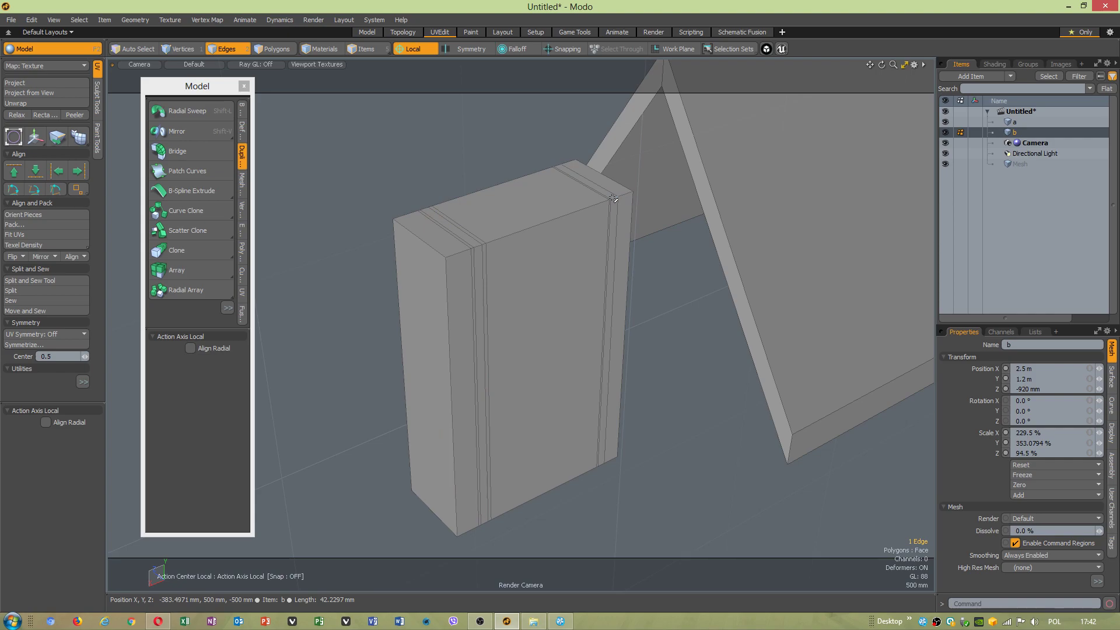
pyautogui.press('alt')
pyautogui.hotkey('alt', 'c')
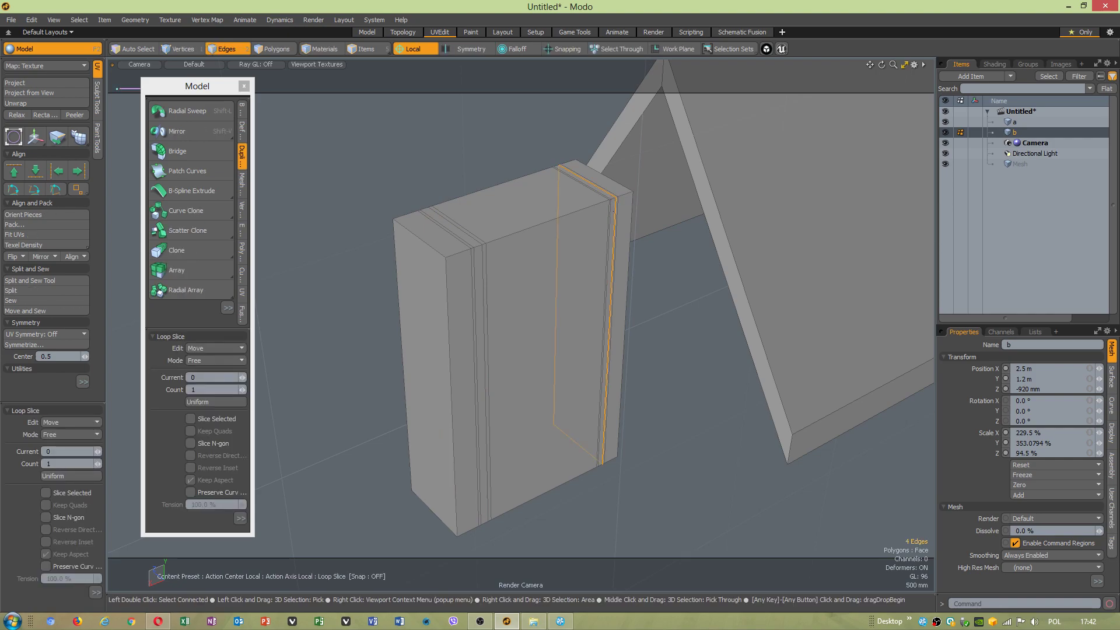
pyautogui.press('space')
# Select the middle short edge of each narrow band and extend the selection to loops around the box.
pyautogui.press('shift')
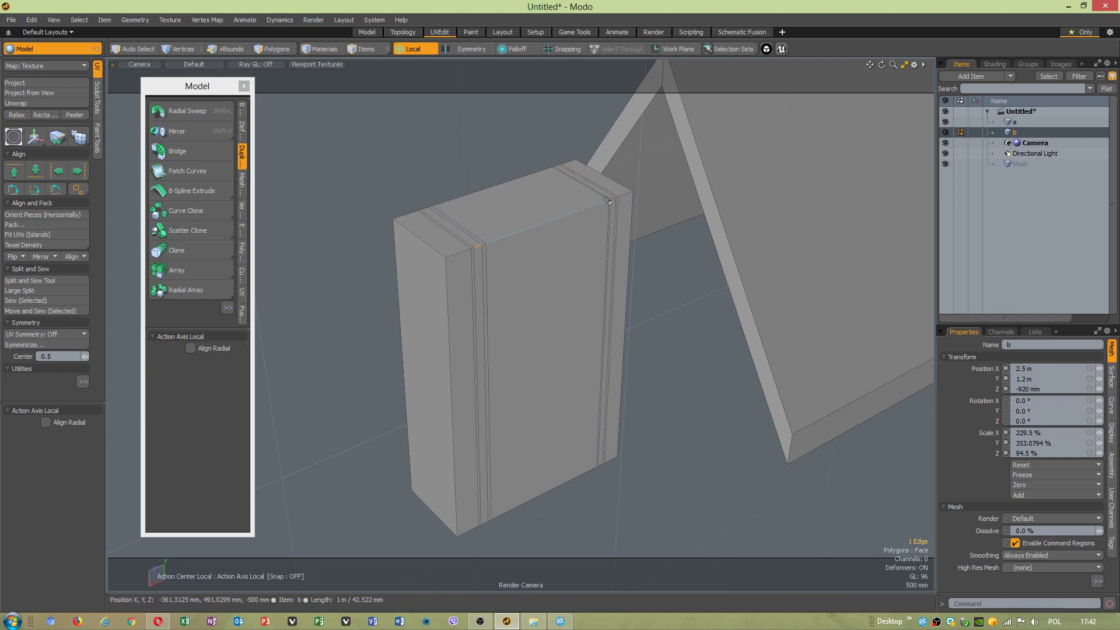
pyautogui.keyDown('shift'); pyautogui.click(614, 199); pyautogui.keyUp('shift')
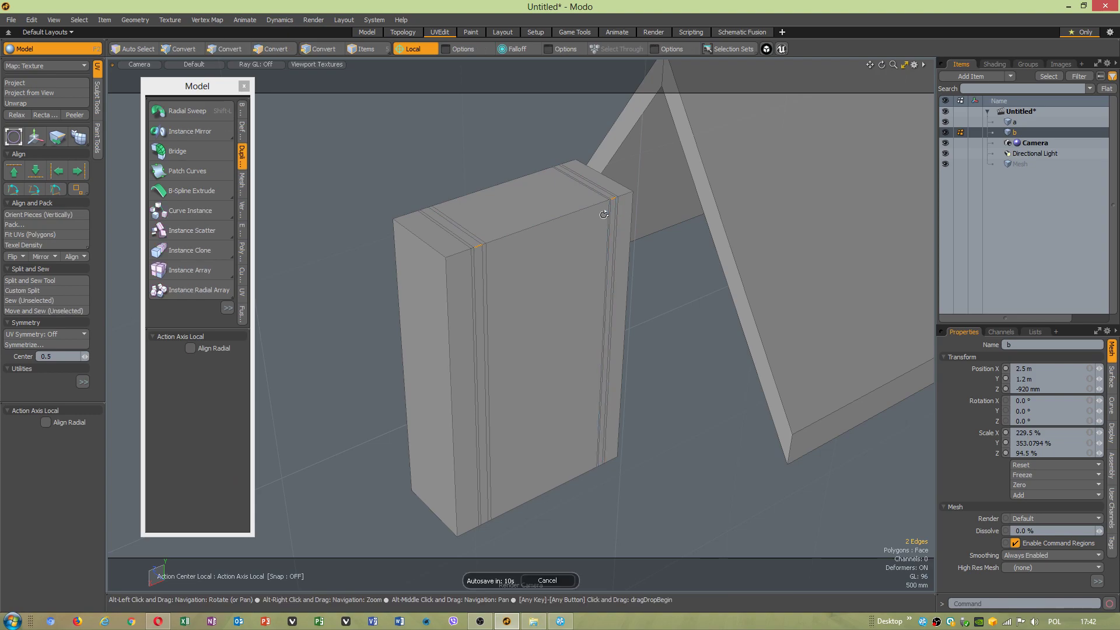
pyautogui.press('l')
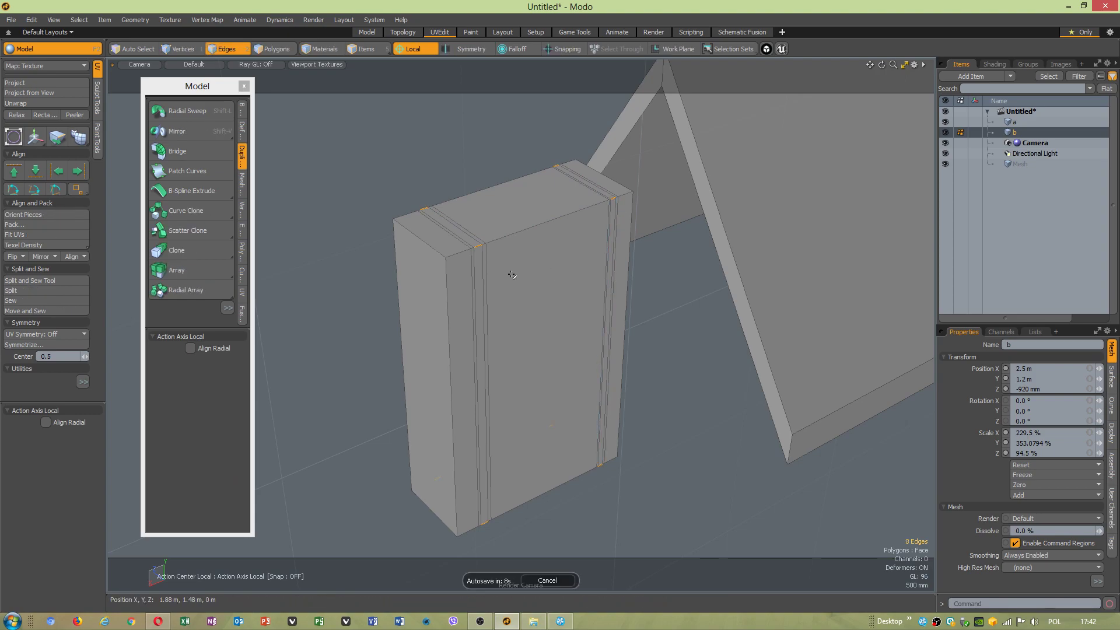
# Activate Scale on the selected edges, set the action center to Pivot, and undo the trial scaling.
pyautogui.press('r')
pyautogui.keyDown('alt'); pyautogui.moveTo(501, 288); pyautogui.dragTo(495, 234); pyautogui.keyUp('alt')
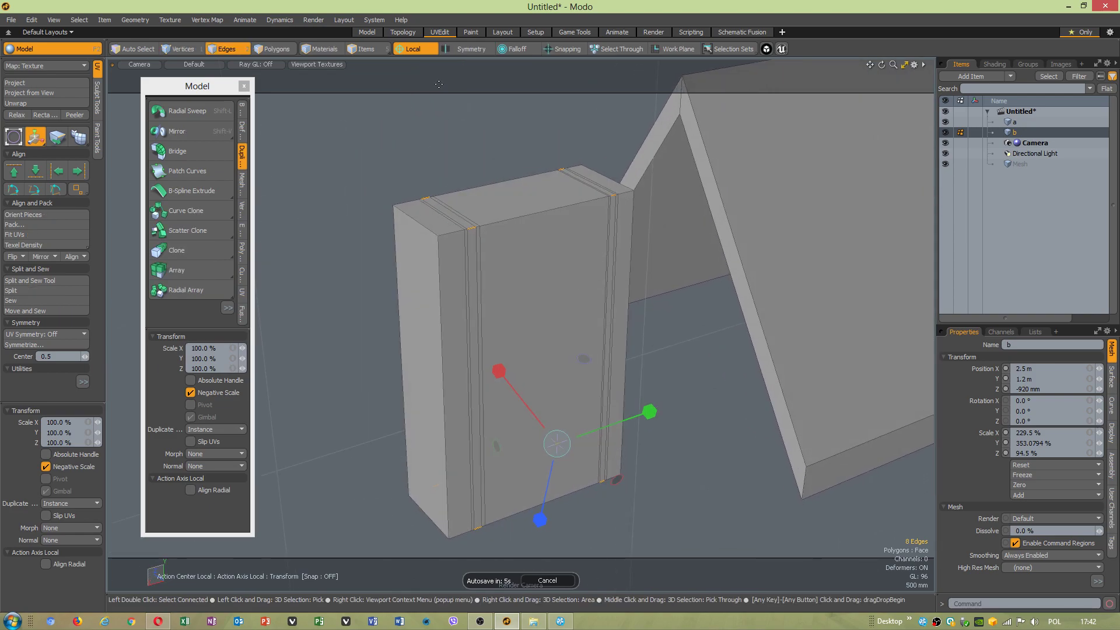
pyautogui.click(419, 49)
pyautogui.click(403, 154)
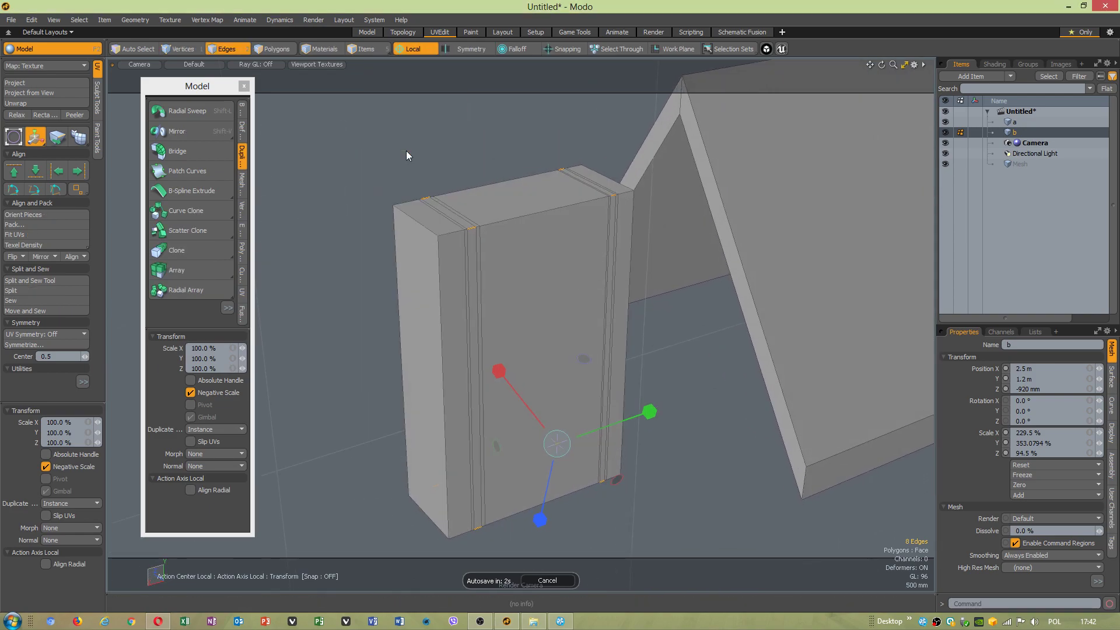
pyautogui.moveTo(529, 353); pyautogui.dragTo(558, 366)
pyautogui.hotkey('ctrl', 'z')
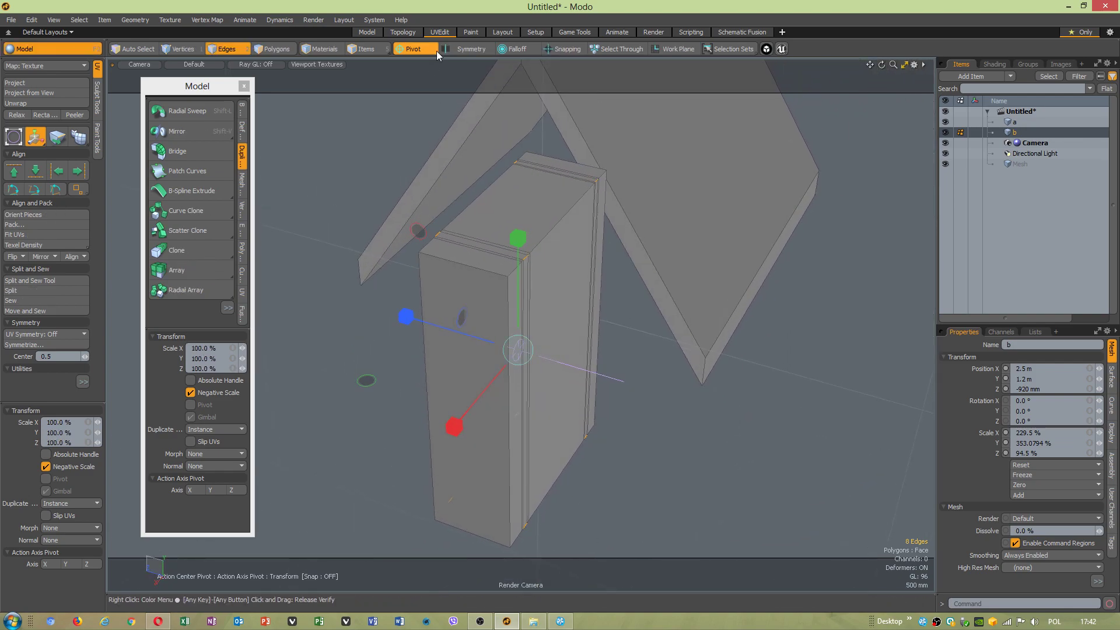
pyautogui.click(424, 51)
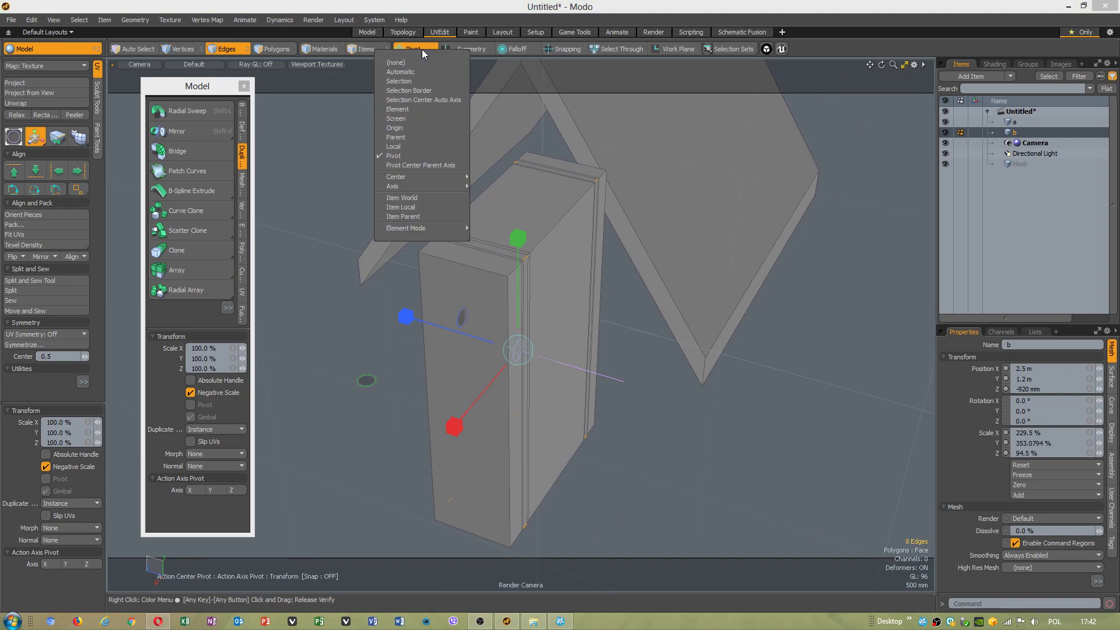
pyautogui.click(424, 155)
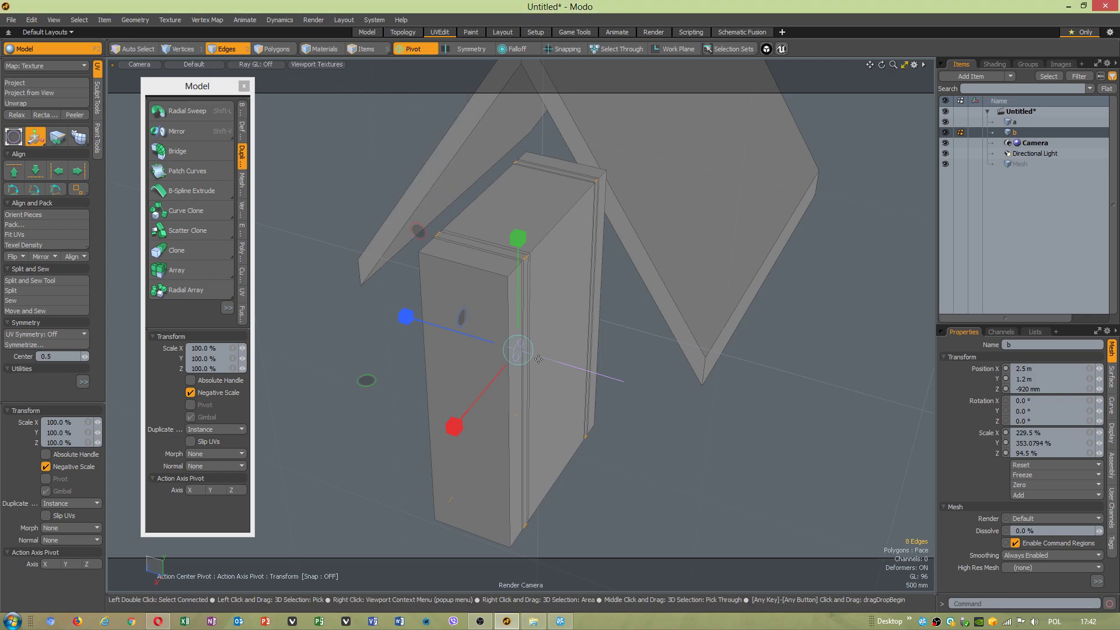
# Try scaling the selected edges about the box's pivot, uniformly by 113.5% and with 128.5% Y and 156.5% Z, and undo the trials.
pyautogui.moveTo(531, 363); pyautogui.dragTo(530, 365)
pyautogui.click(528, 360)
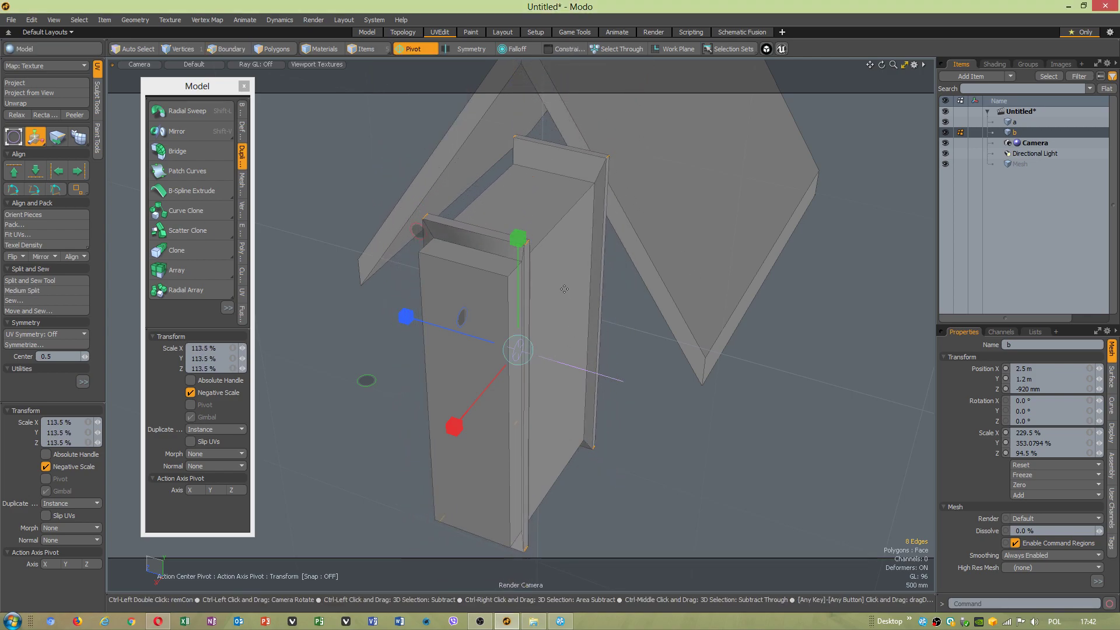
pyautogui.moveTo(464, 326); pyautogui.dragTo(465, 327)
pyautogui.moveTo(519, 304); pyautogui.dragTo(530, 353)
pyautogui.hotkey('ctrl', 'z')
pyautogui.hotkey('ctrl', 'z')
pyautogui.hotkey('ctrl', 'z')
pyautogui.hotkey('ctrl', 'z')
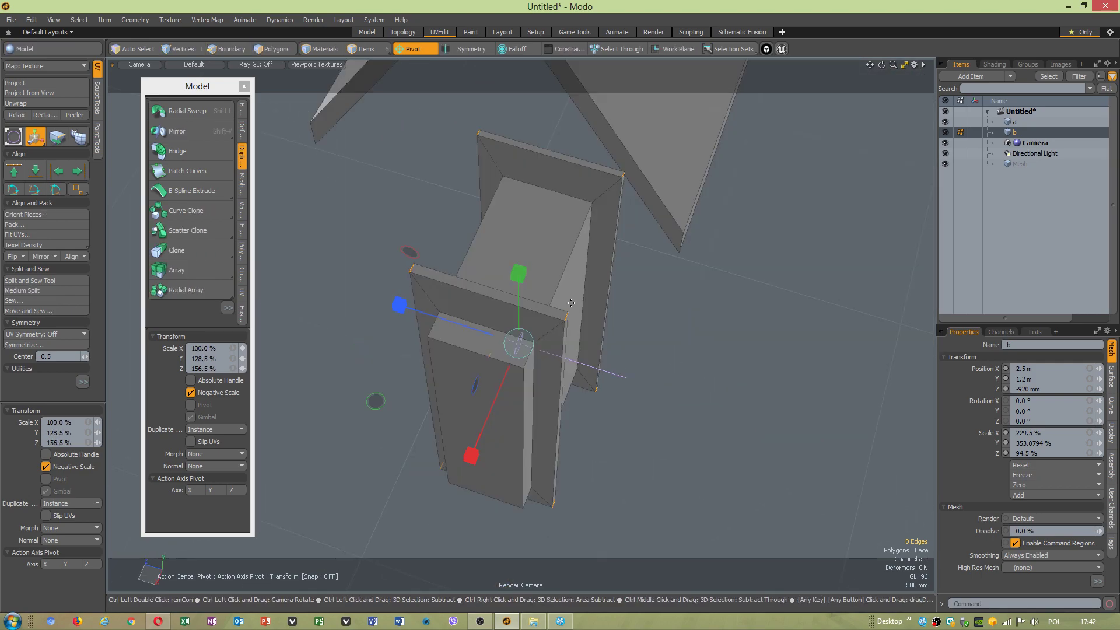
pyautogui.hotkey('ctrl', 'z')
pyautogui.hotkey('ctrl', 'z')
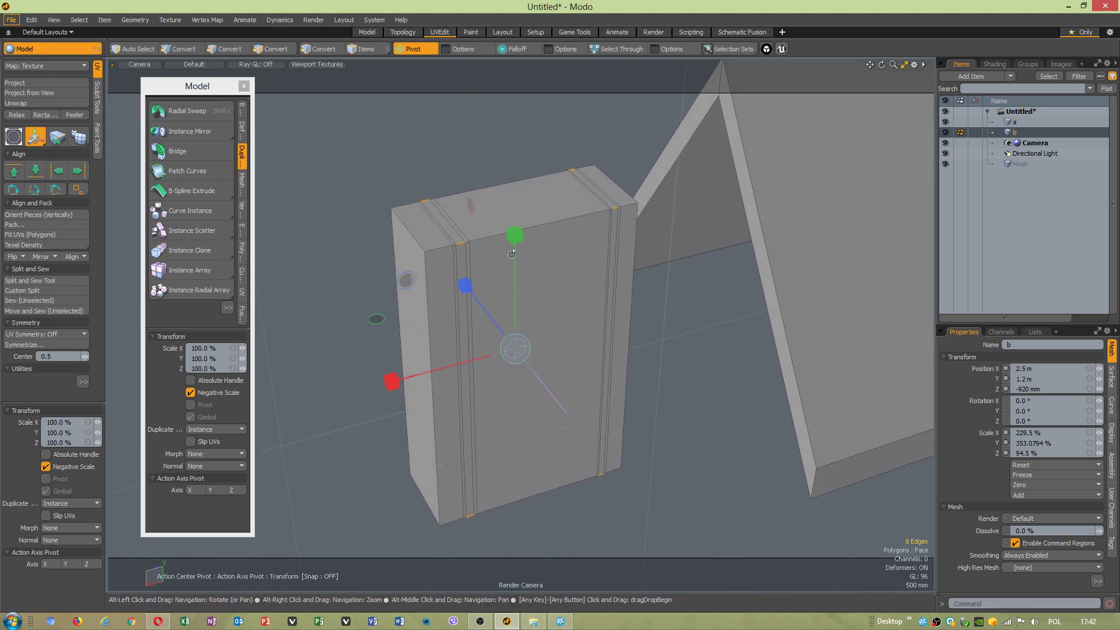
# Set the action center to Local and try scaling the selected edge loops uniformly by 114.5%.
pyautogui.click(425, 53)
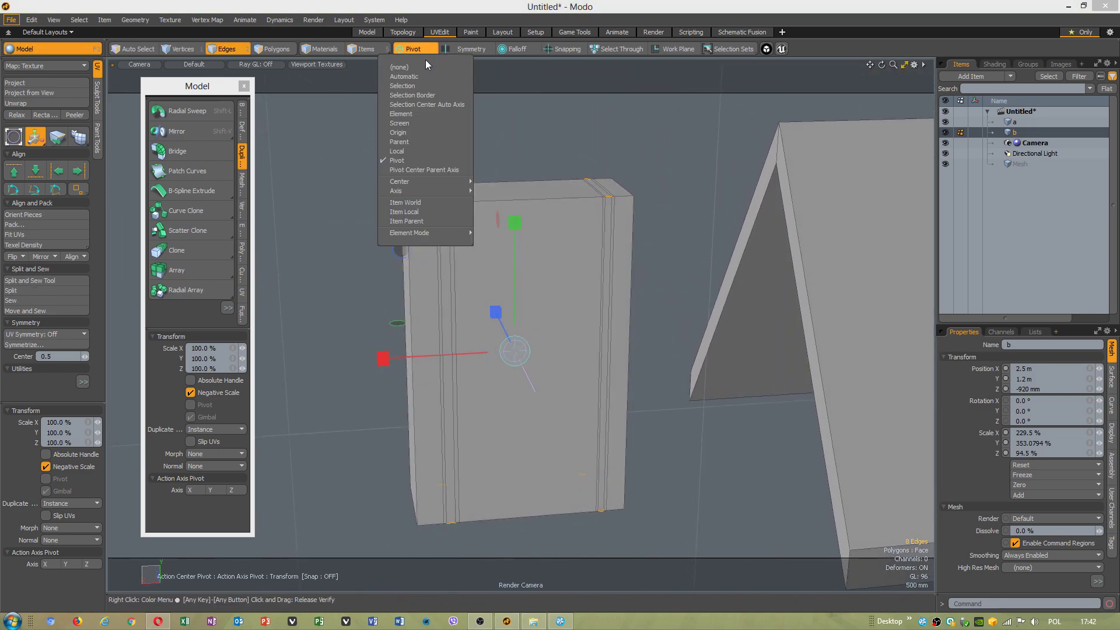
pyautogui.click(410, 150)
pyautogui.moveTo(581, 474); pyautogui.dragTo(508, 432)
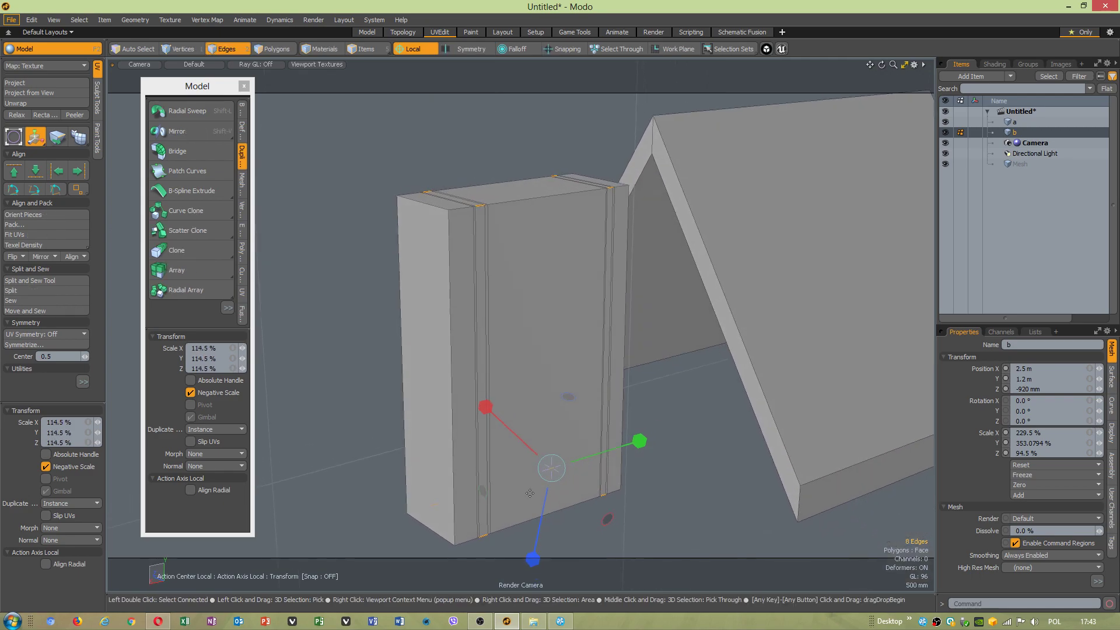
# Set only the center to Pivot while keeping the Local axis, try scaling the edges uniformly by 136%, and undo it.
pyautogui.click(411, 52)
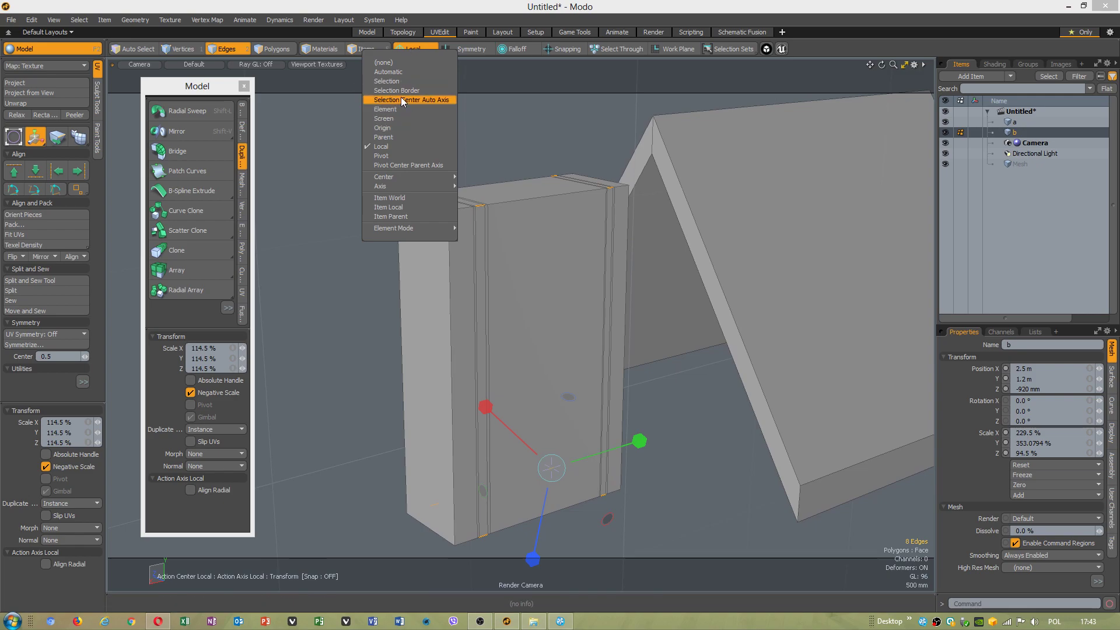
pyautogui.moveTo(435, 173)
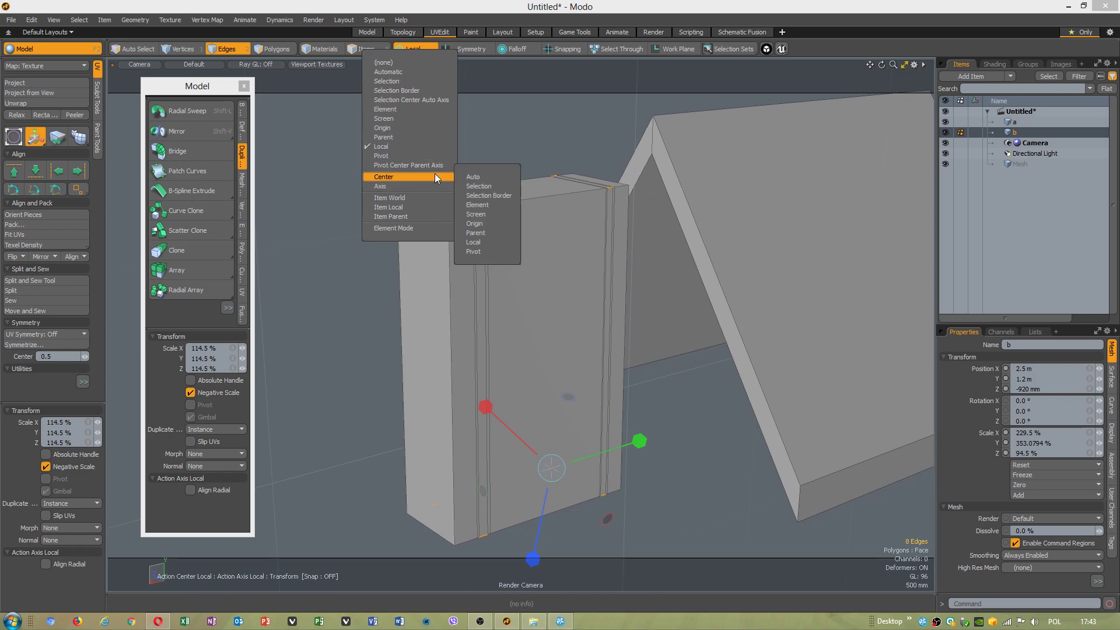
pyautogui.click(486, 251)
pyautogui.moveTo(525, 365); pyautogui.dragTo(575, 361)
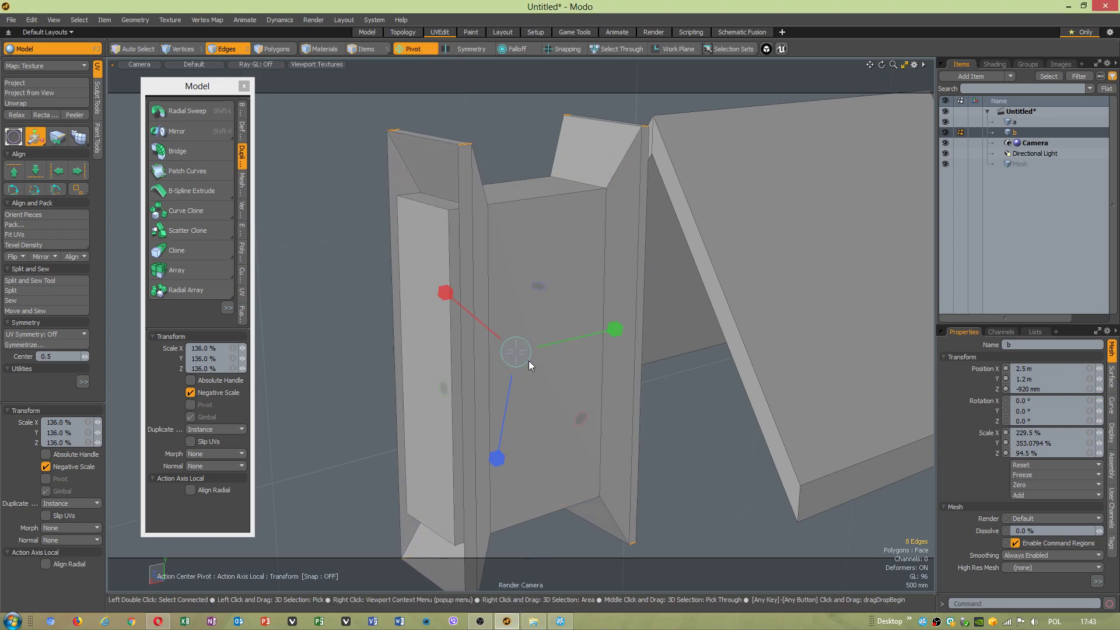
pyautogui.hotkey('ctrl', 'z')
# Set the action center to Pivot, try scaling the edges by 99.5% X, 125% Y and 217.5% Z, and undo the trials.
pyautogui.click(408, 48)
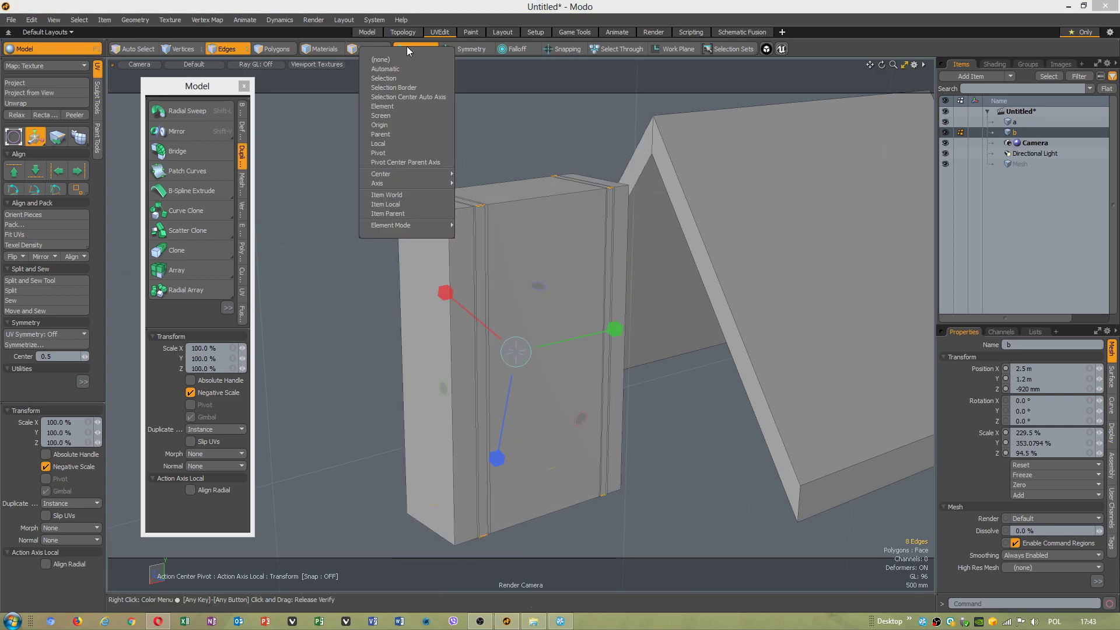
pyautogui.click(408, 152)
pyautogui.moveTo(523, 350); pyautogui.dragTo(745, 303)
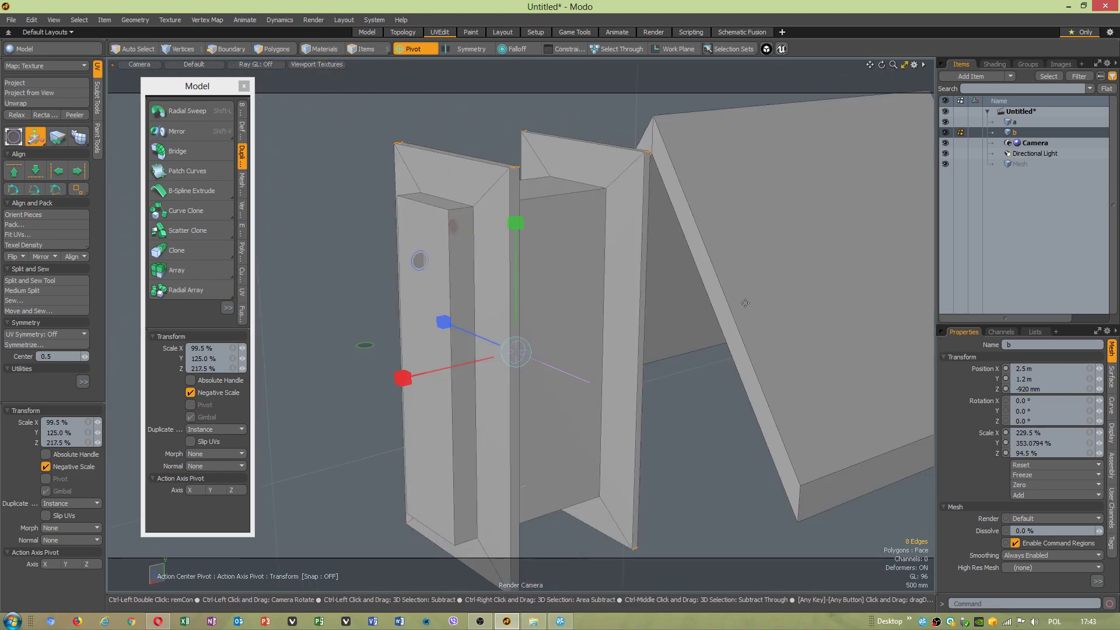
pyautogui.hotkey('ctrl', 'z')
pyautogui.hotkey('ctrl', 'z')
pyautogui.hotkey('ctrl', 'z')
# In polygon mode, select the polygons forming the two narrow bands all the way around the box.
pyautogui.keyDown('alt'); pyautogui.moveTo(546, 274); pyautogui.dragTo(453, 274); pyautogui.keyUp('alt')
pyautogui.press('q')
pyautogui.press('3')
pyautogui.click(455, 261)
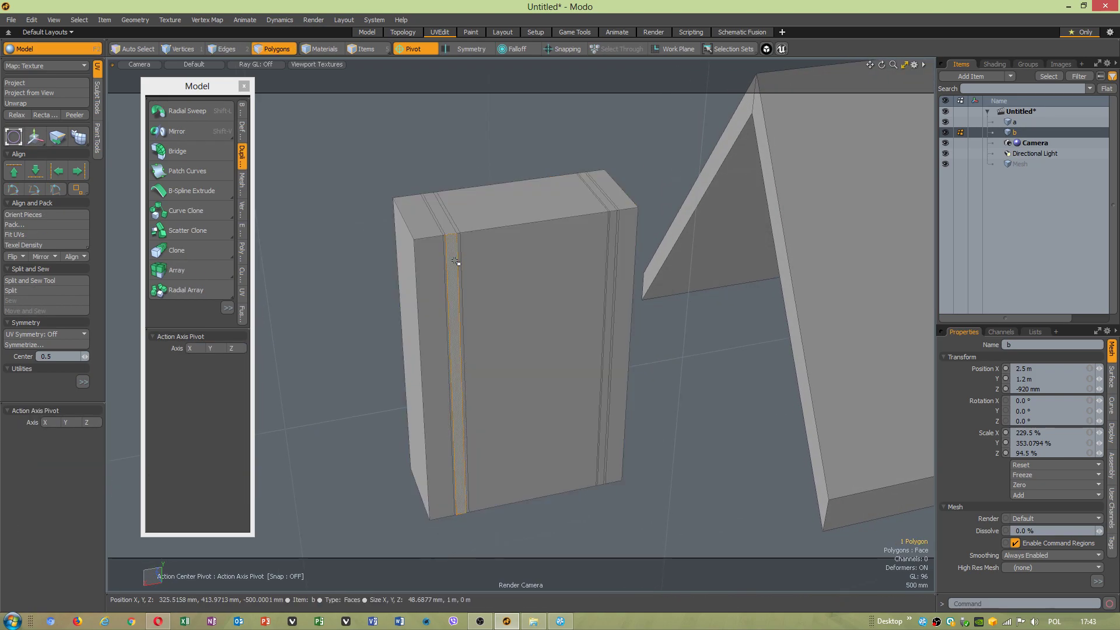
pyautogui.keyDown('shift'); pyautogui.click(448, 227); pyautogui.keyUp('shift')
pyautogui.keyDown('shift'); pyautogui.click(610, 318); pyautogui.keyUp('shift')
pyautogui.keyDown('alt'); pyautogui.moveTo(562, 387); pyautogui.dragTo(586, 262); pyautogui.keyUp('alt')
pyautogui.keyDown('shift'); pyautogui.click(539, 385); pyautogui.keyUp('shift')
pyautogui.keyDown('shift'); pyautogui.click(542, 516); pyautogui.keyUp('shift')
pyautogui.keyDown('alt'); pyautogui.moveTo(513, 287); pyautogui.dragTo(612, 452); pyautogui.keyUp('alt')
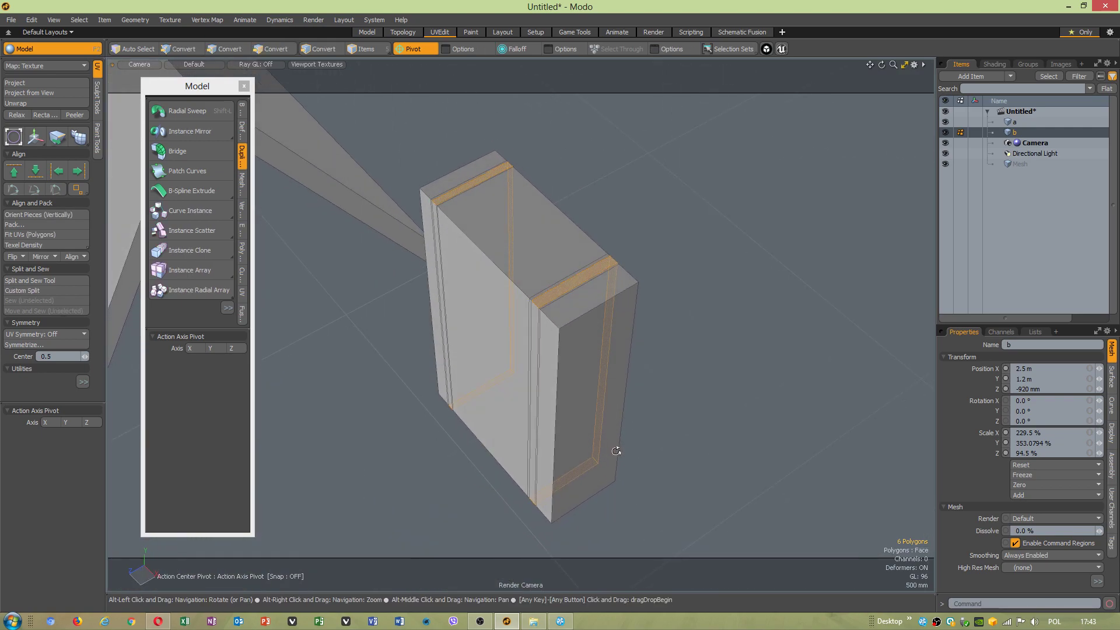
pyautogui.keyDown('shift'); pyautogui.moveTo(440, 294); pyautogui.dragTo(483, 288); pyautogui.keyUp('shift')
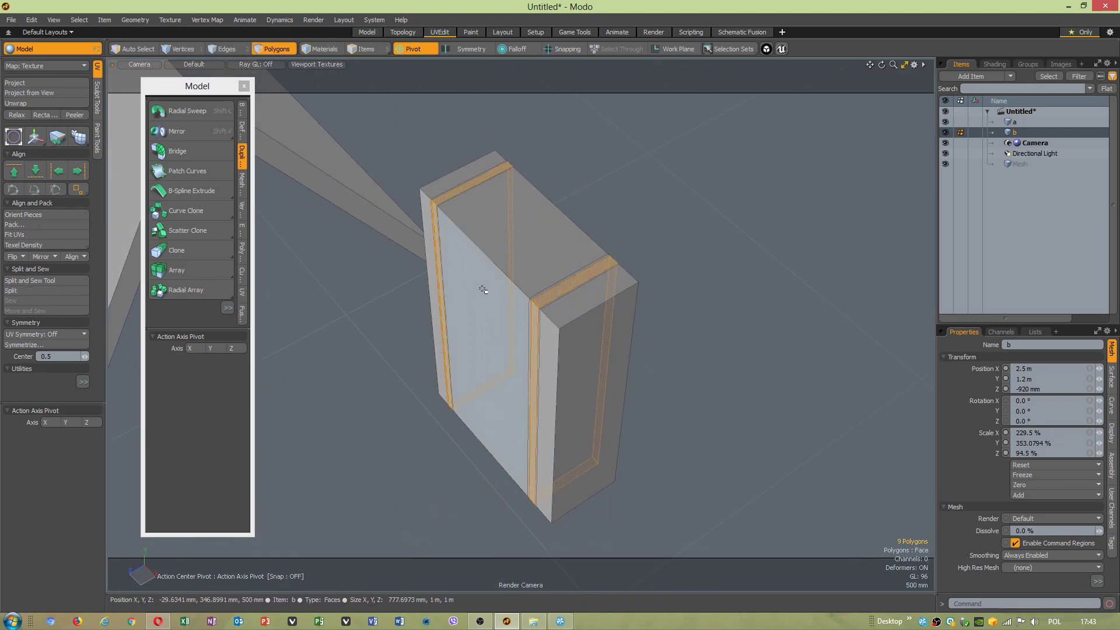
# Set the action center to Screen and try scaling the selected band polygons uniformly by 117.5%.
pyautogui.press('r')
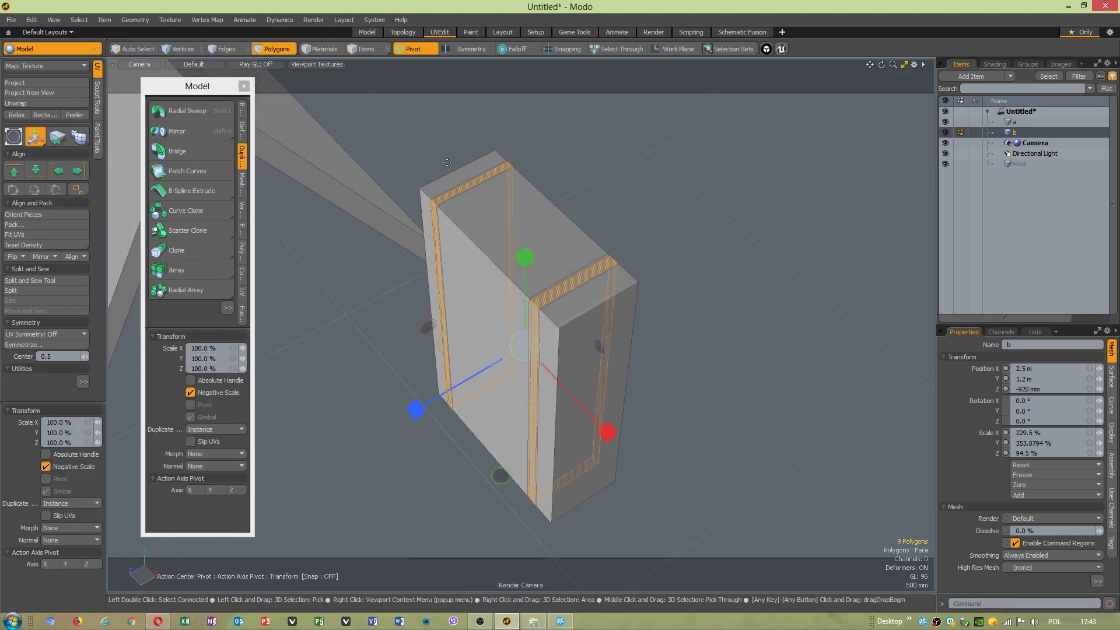
pyautogui.click(31, 19)
pyautogui.moveTo(98, 215)
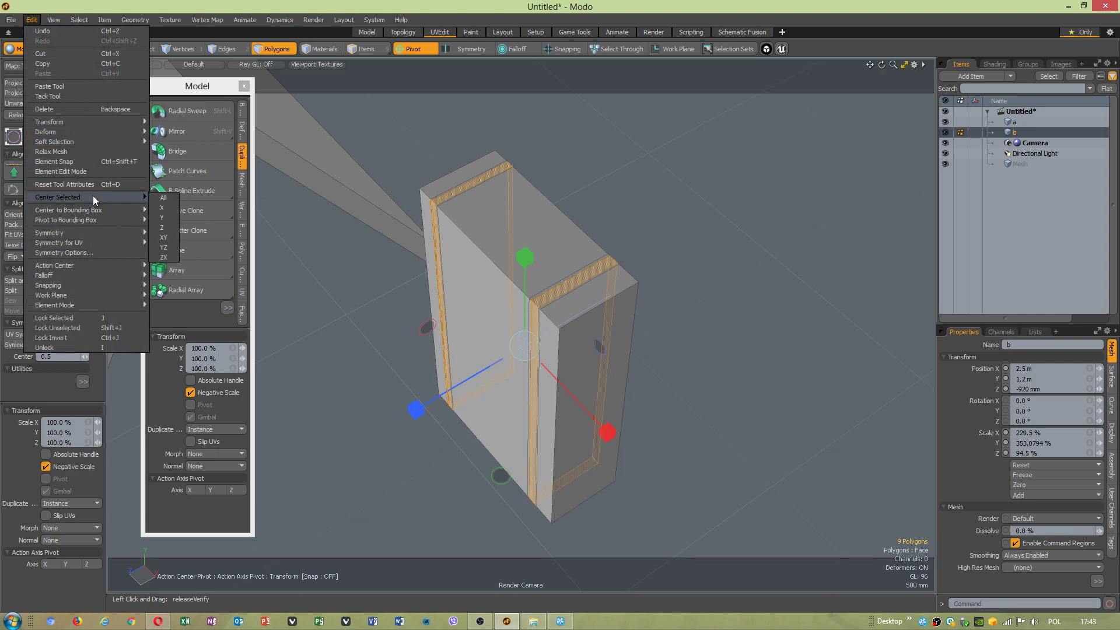
pyautogui.keyDown('alt'); pyautogui.moveTo(618, 280); pyautogui.dragTo(526, 301); pyautogui.keyUp('alt')
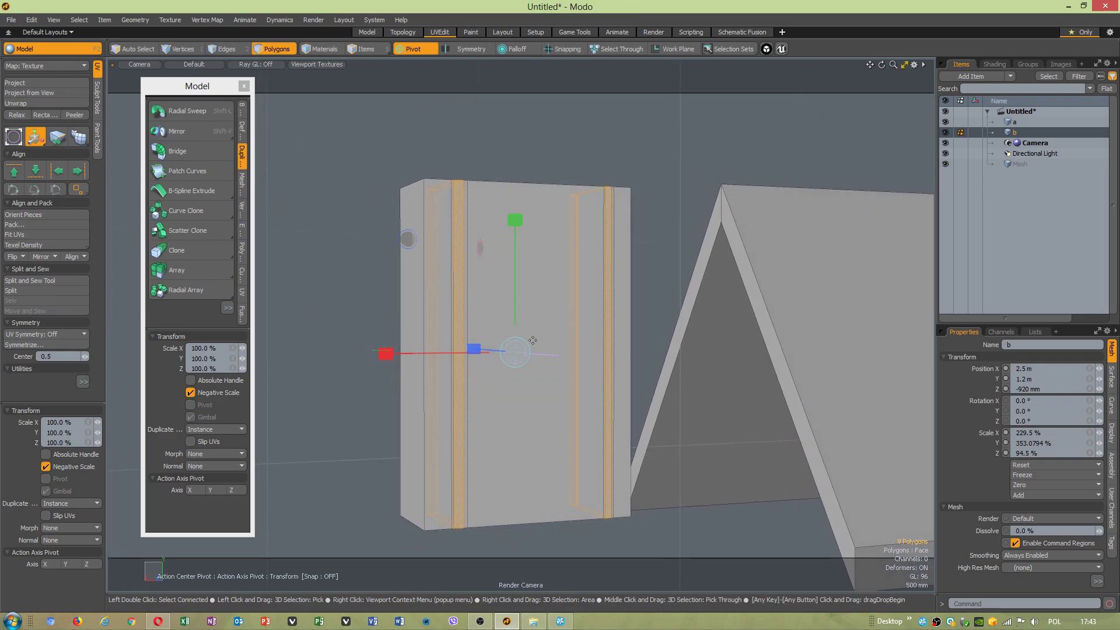
pyautogui.moveTo(530, 348)
pyautogui.keyDown('alt'); pyautogui.mouseDown()
pyautogui.moveTo(513, 374)
pyautogui.moveTo(516, 362)
pyautogui.mouseUp(); pyautogui.keyUp('alt')
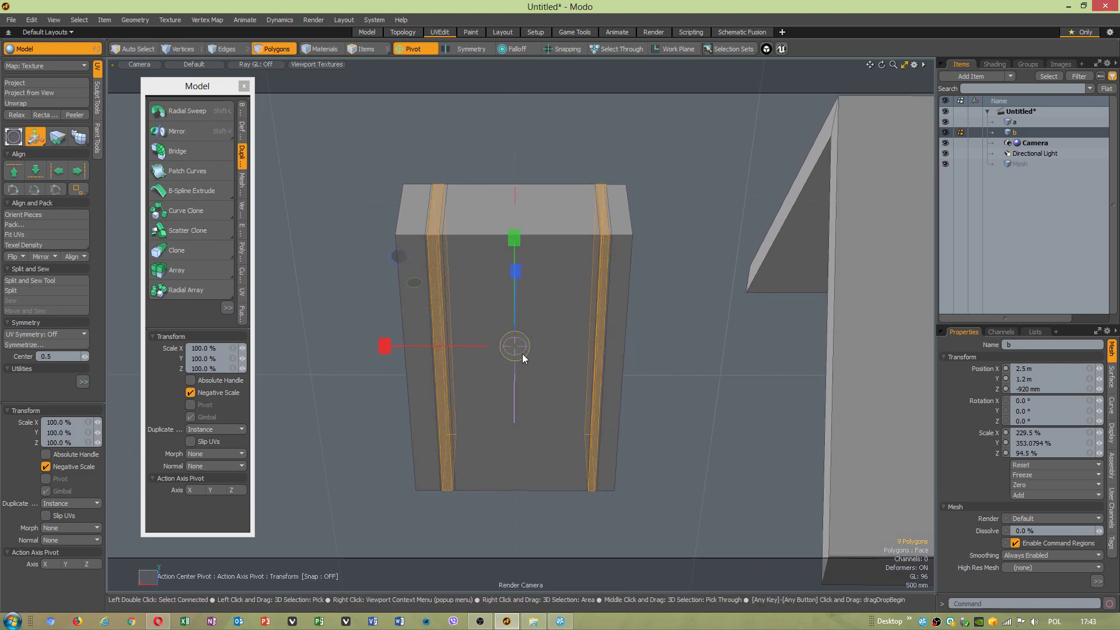
pyautogui.click(417, 49)
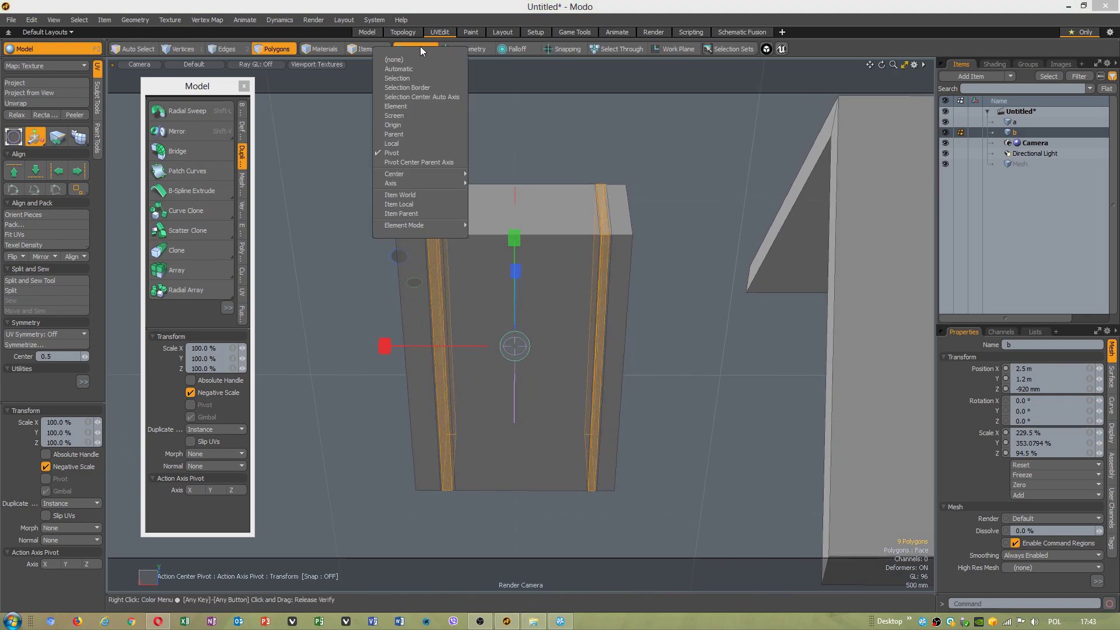
pyautogui.click(412, 116)
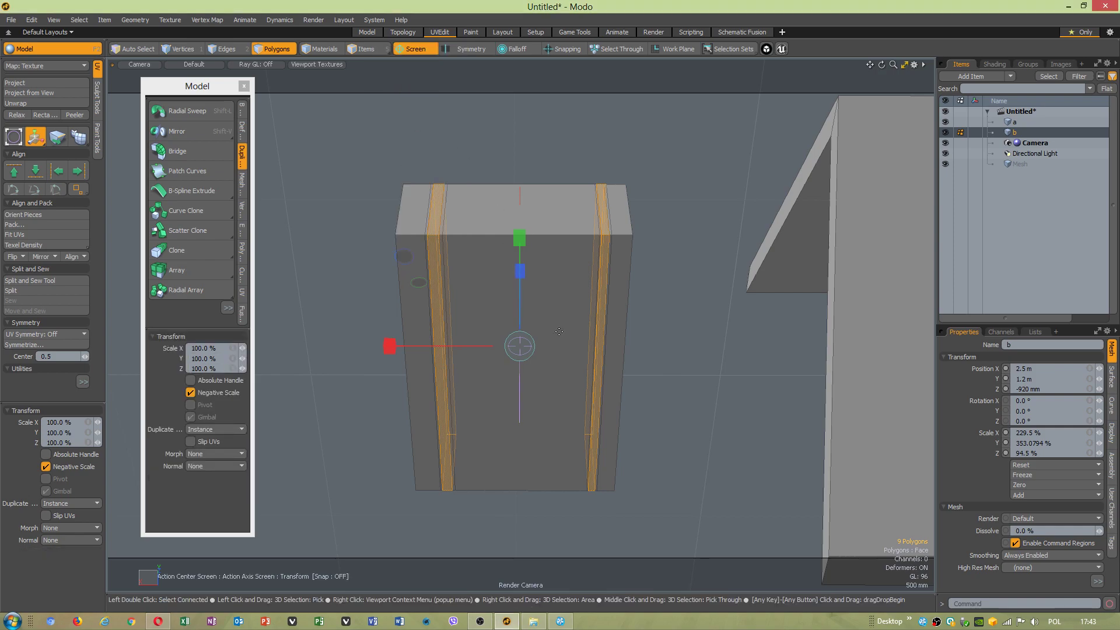
pyautogui.moveTo(530, 347); pyautogui.dragTo(551, 346)
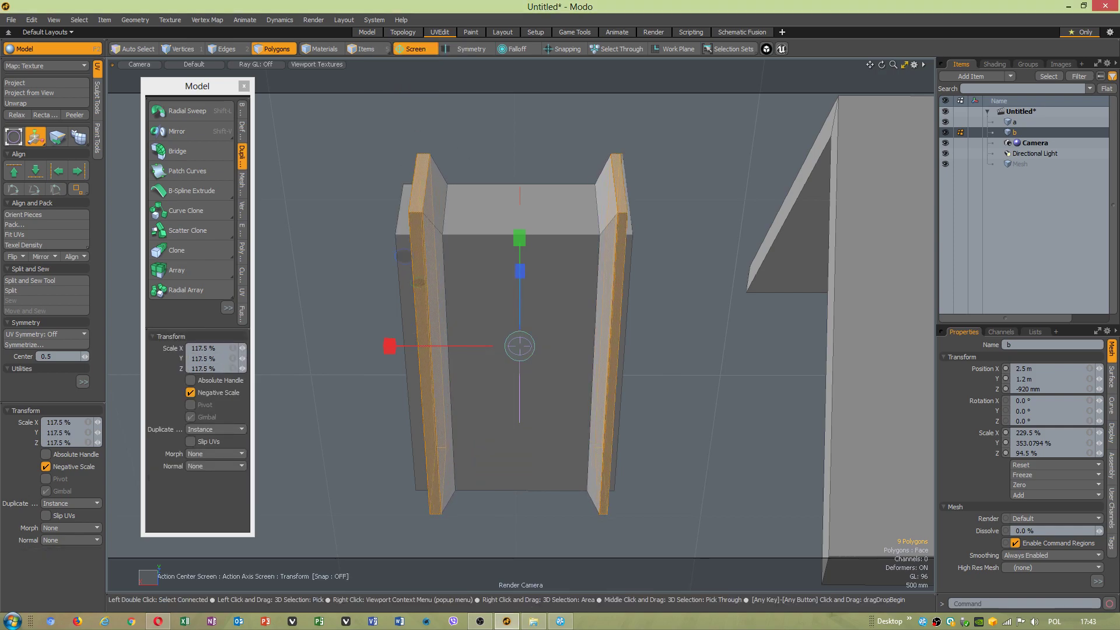
# Set the action center to Automatic, try scaling the band polygons, and undo the trial.
pyautogui.click(407, 51)
pyautogui.click(408, 75)
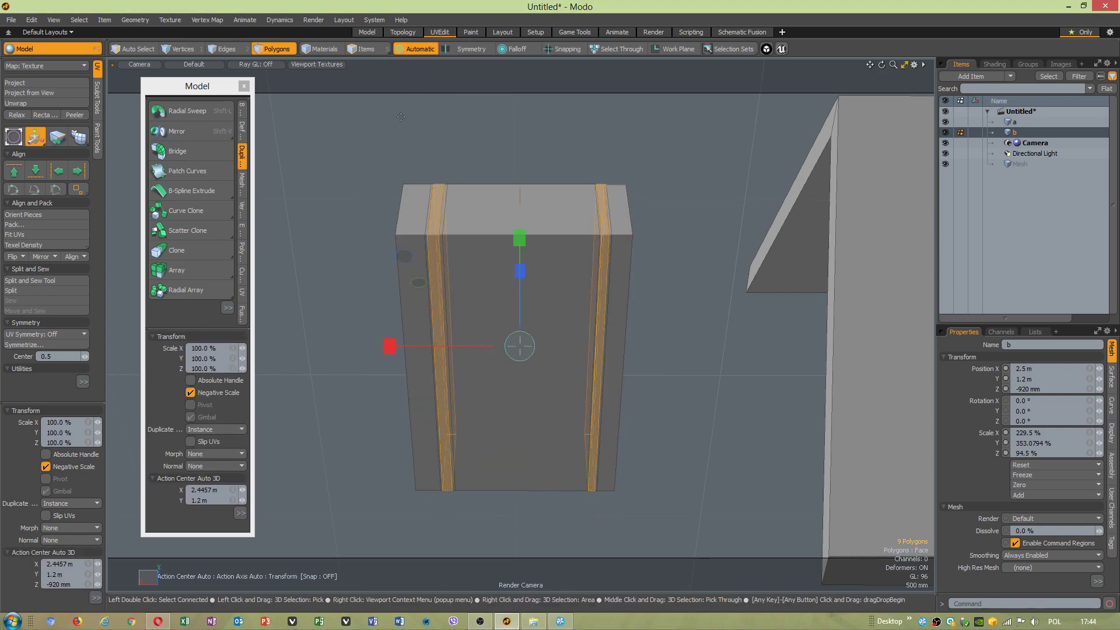
pyautogui.keyDown('alt'); pyautogui.moveTo(489, 191); pyautogui.dragTo(623, 150); pyautogui.keyUp('alt')
pyautogui.moveTo(527, 350); pyautogui.dragTo(607, 348)
pyautogui.hotkey('ctrl', 'z')
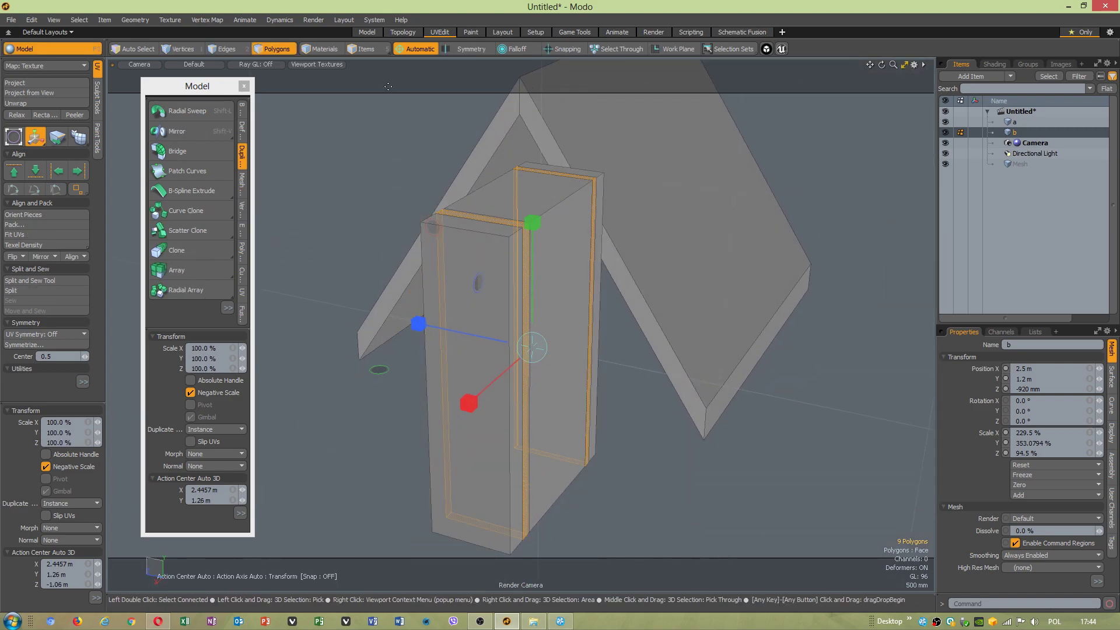
pyautogui.click(407, 49)
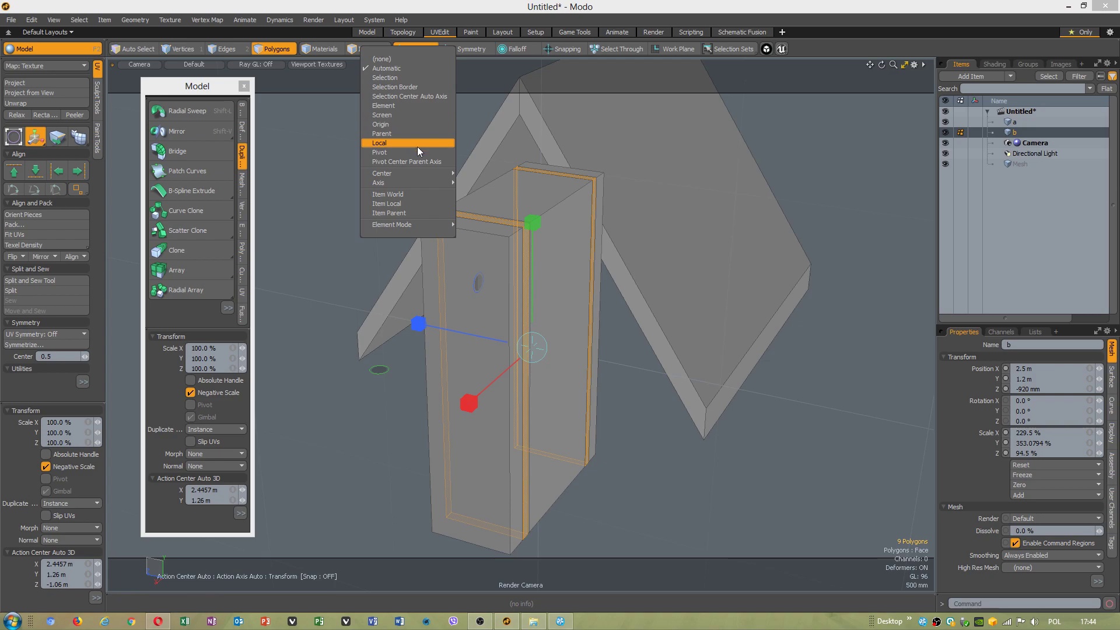
pyautogui.moveTo(408, 183)
pyautogui.click(564, 242)
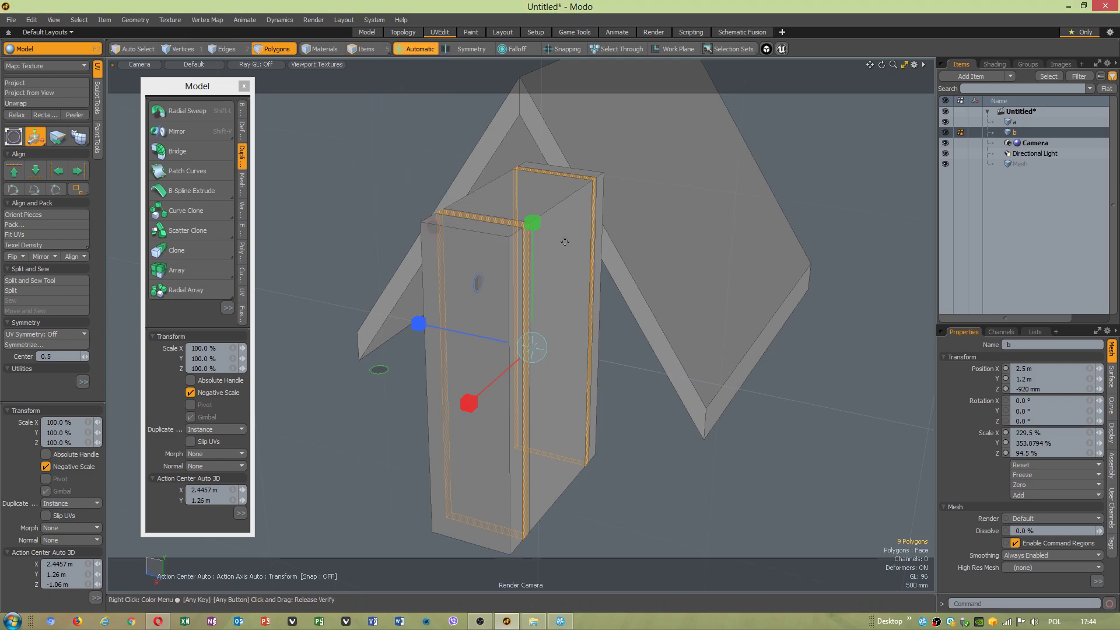
# Select all connected polygons of the box and scale them to 70% in X and 92% in Y.
pyautogui.press('space')
pyautogui.doubleClick(554, 251)
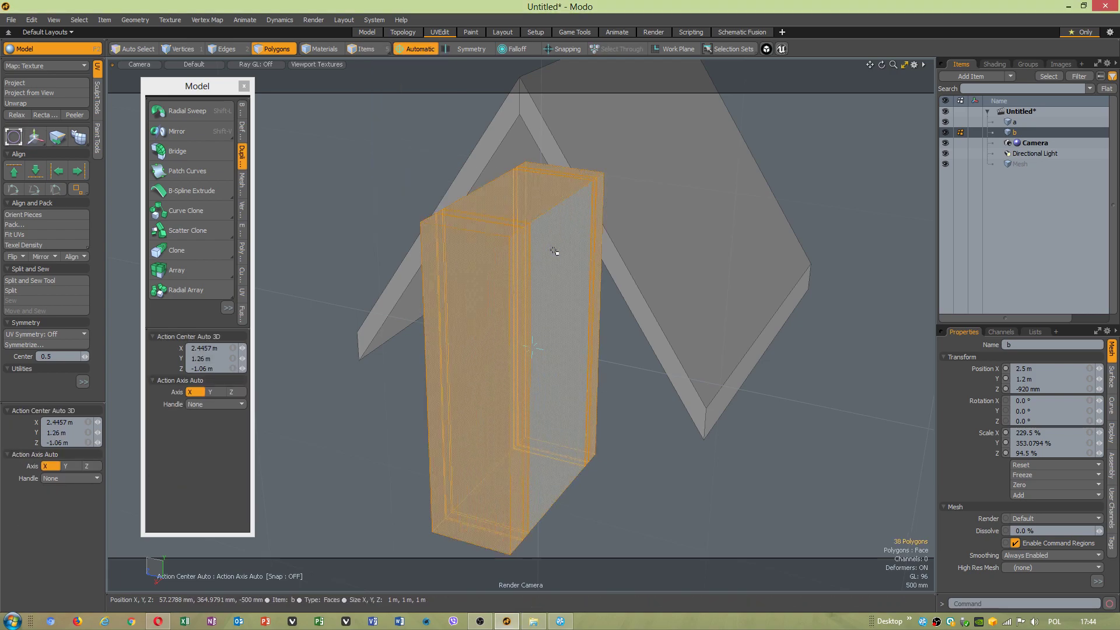
pyautogui.press('r')
pyautogui.moveTo(532, 266); pyautogui.dragTo(533, 233)
pyautogui.moveTo(528, 352); pyautogui.dragTo(497, 381)
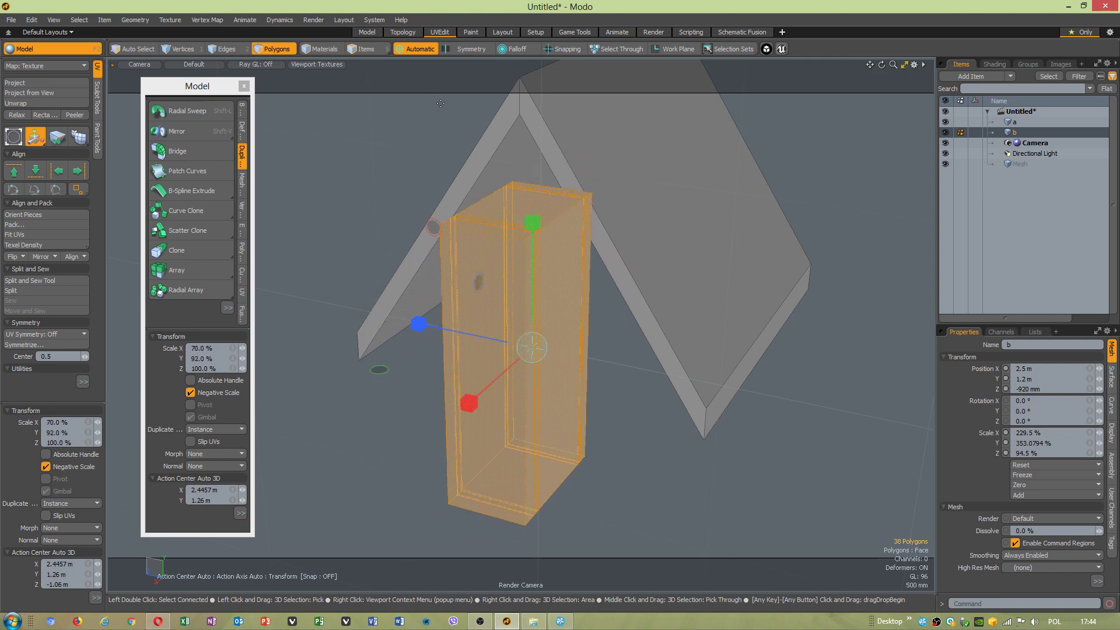
# Set the action center to Local and scale the box's polygons vertically.
pyautogui.click(426, 49)
pyautogui.moveTo(438, 172)
pyautogui.click(436, 145)
pyautogui.moveTo(516, 234)
pyautogui.mouseDown()
pyautogui.moveTo(519, 299)
pyautogui.moveTo(517, 205)
pyautogui.moveTo(518, 217)
pyautogui.mouseUp()
# Loop slice the box's vertical edges with two horizontal loops, one about a quarter down and one in the lower half.
pyautogui.keyDown('alt'); pyautogui.moveTo(694, 239); pyautogui.dragTo(361, 248); pyautogui.keyUp('alt')
pyautogui.keyDown('alt'); pyautogui.moveTo(304, 73); pyautogui.dragTo(257, 83); pyautogui.keyUp('alt')
pyautogui.press('space')
pyautogui.press('2')
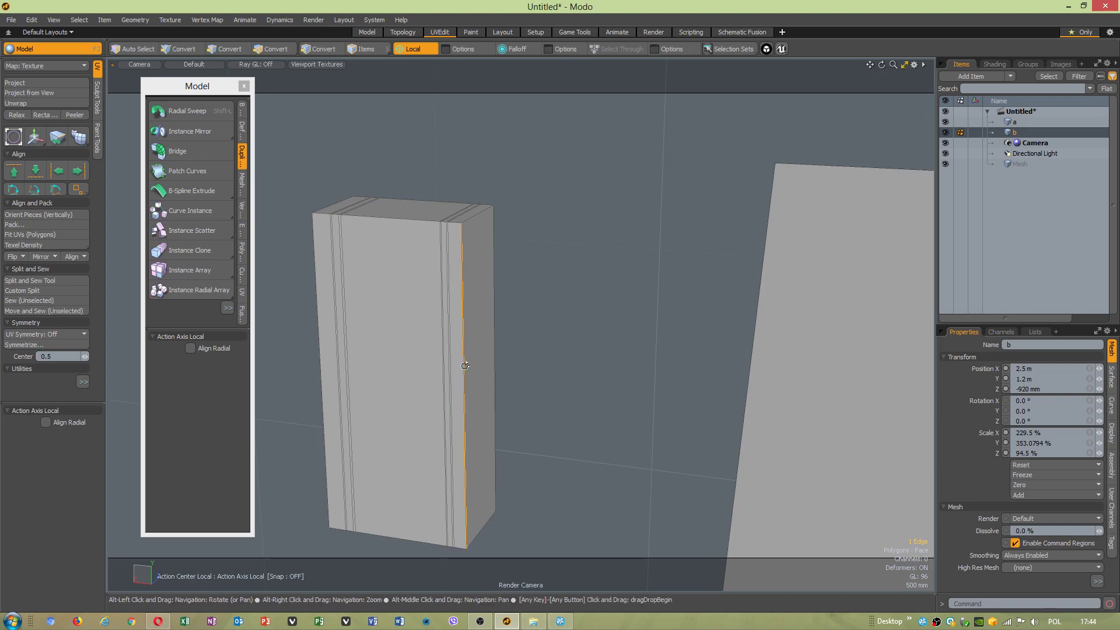
pyautogui.hotkey('alt', 'c')
pyautogui.press('space')
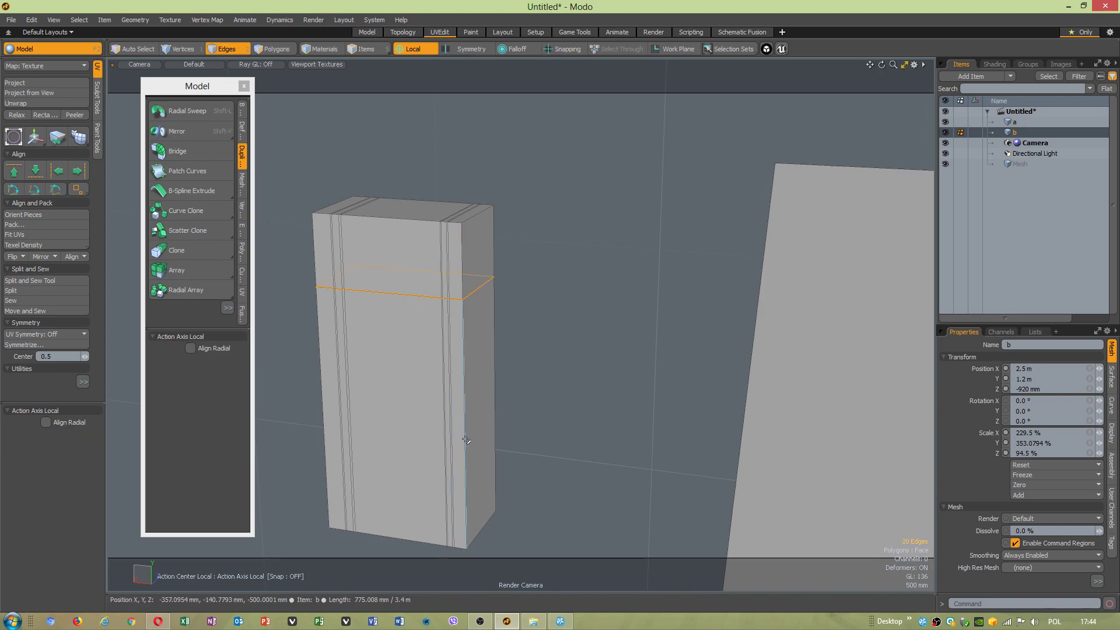
pyautogui.hotkey('alt', 'c')
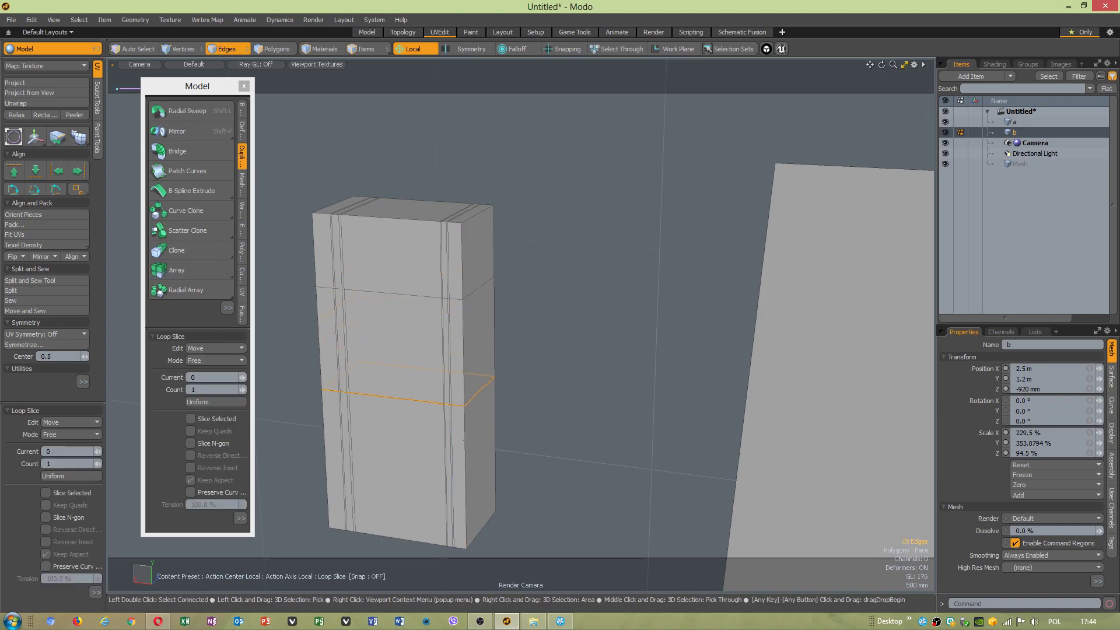
pyautogui.press('space')
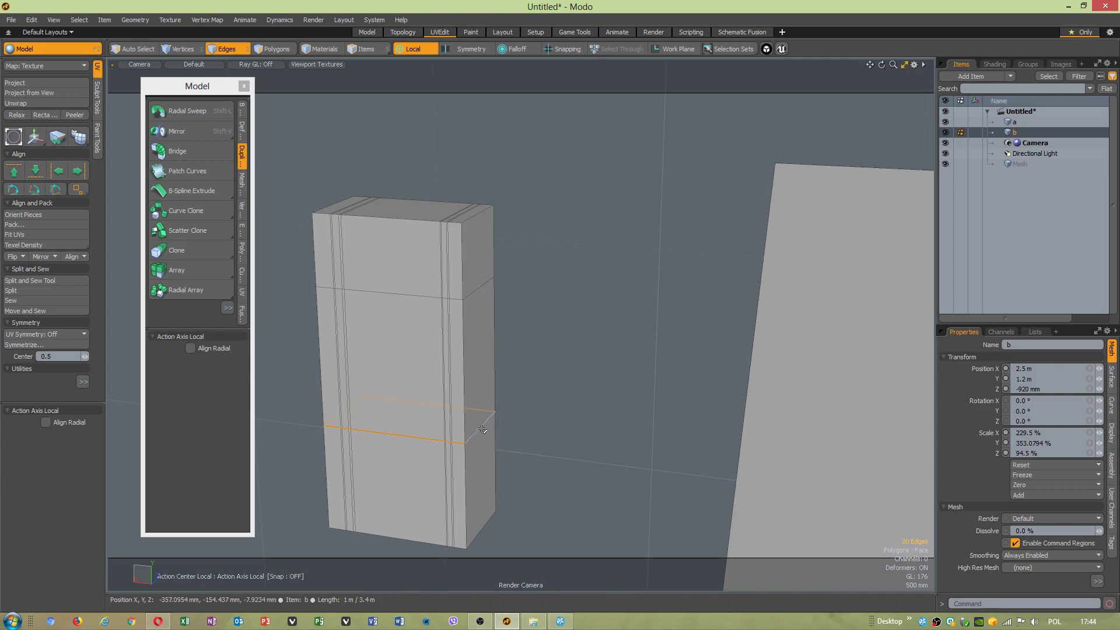
# Move the lower loop's edge on the box side facing the roof mesh outward by 420 mm in Z.
pyautogui.press('w')
pyautogui.moveTo(482, 429); pyautogui.dragTo(518, 431)
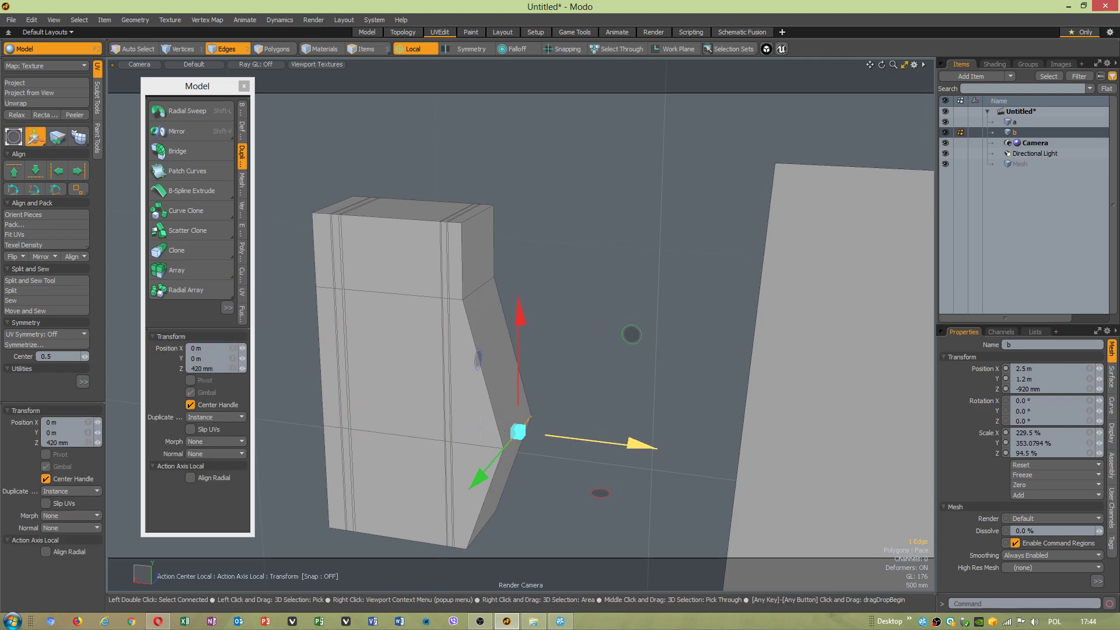
pyautogui.press('space')
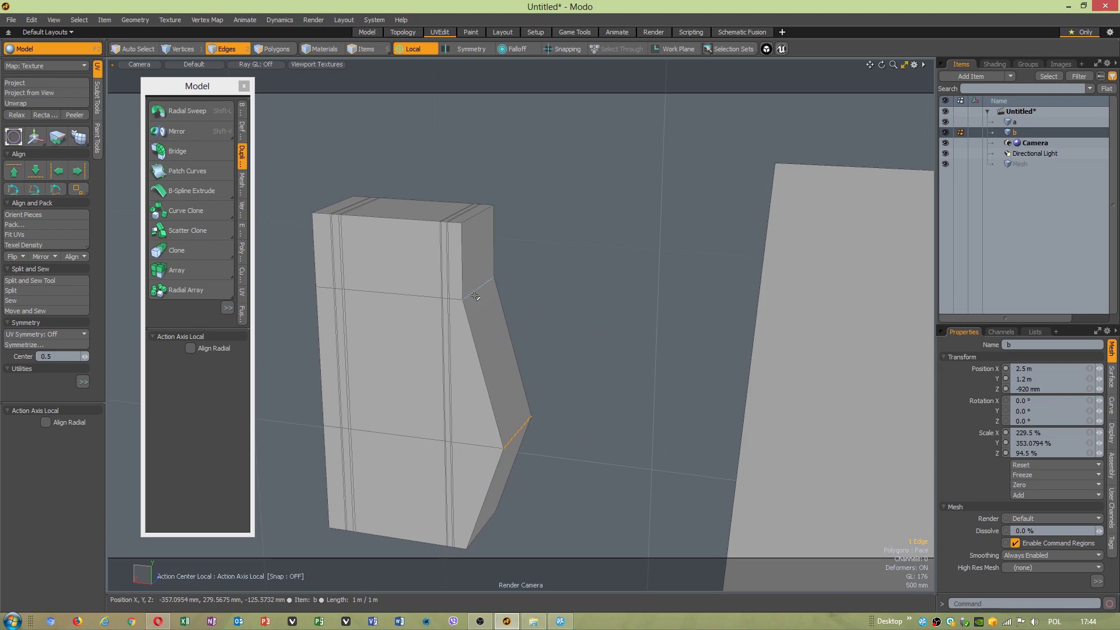
# Select the polygons on the bulged side of the box facing the roof mesh and delete them.
pyautogui.press('3')
pyautogui.click(505, 484)
pyautogui.keyDown('shift'); pyautogui.click(512, 405); pyautogui.keyUp('shift')
pyautogui.keyDown('shift'); pyautogui.click(482, 272); pyautogui.keyUp('shift')
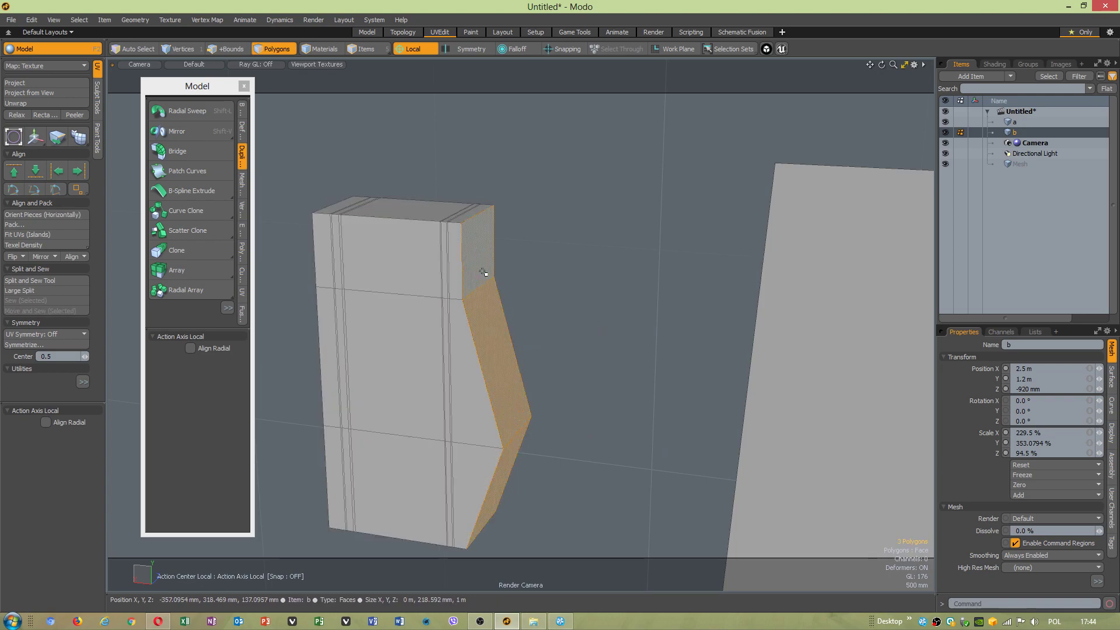
pyautogui.press('Delete')
# Select all remaining connected polygons of the open box and open the Material Editor.
pyautogui.keyDown('alt'); pyautogui.moveTo(574, 309); pyautogui.dragTo(463, 312); pyautogui.keyUp('alt')
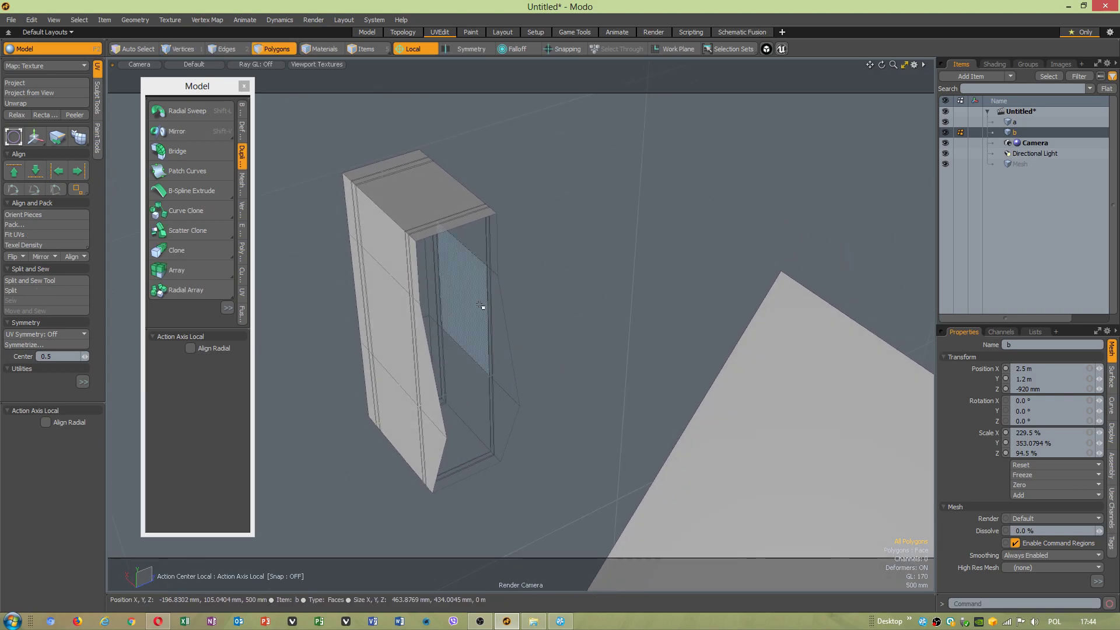
pyautogui.doubleClick(480, 305)
pyautogui.click(697, 350)
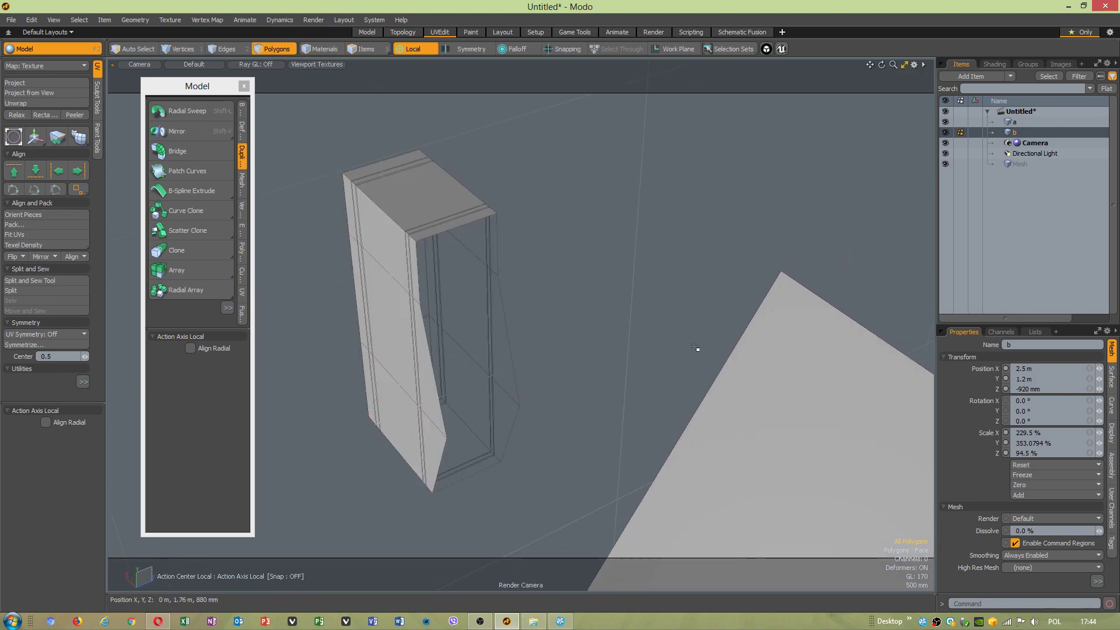
pyautogui.doubleClick(468, 304)
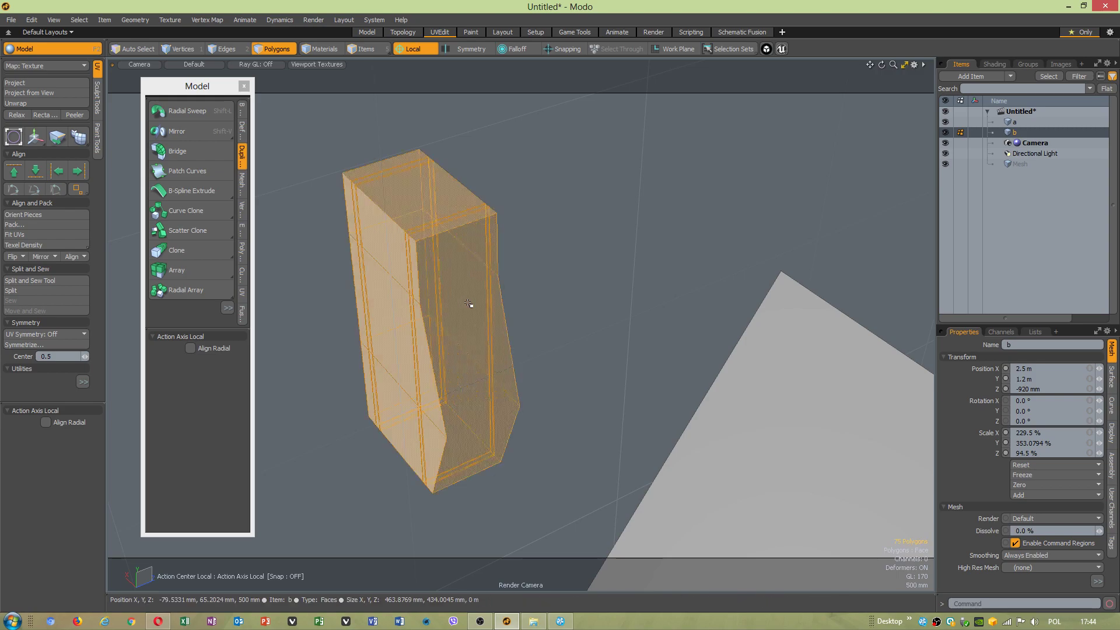
pyautogui.click(178, 21)
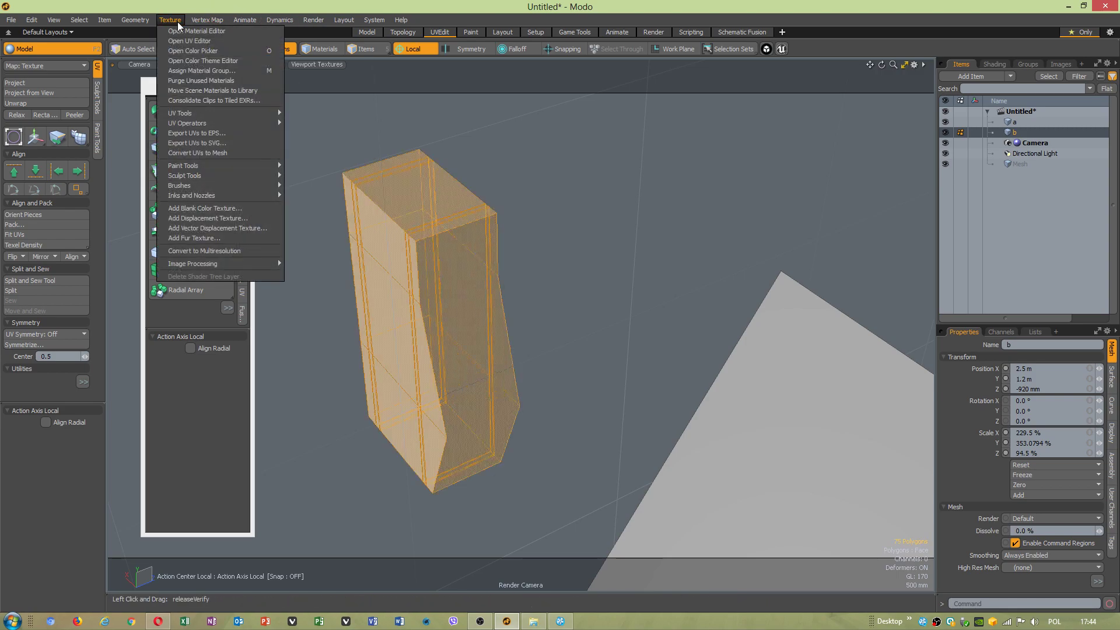
pyautogui.click(191, 30)
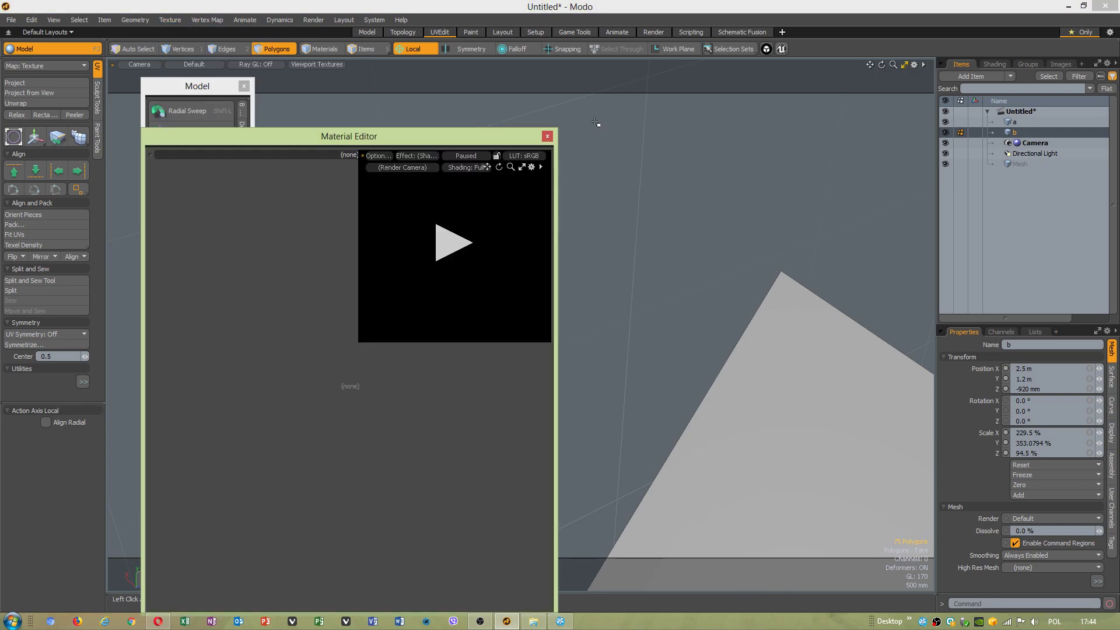
# Assign a new material named new1 to the selected polygons, with a library entry, and make it double-sided.
pyautogui.click(300, 166)
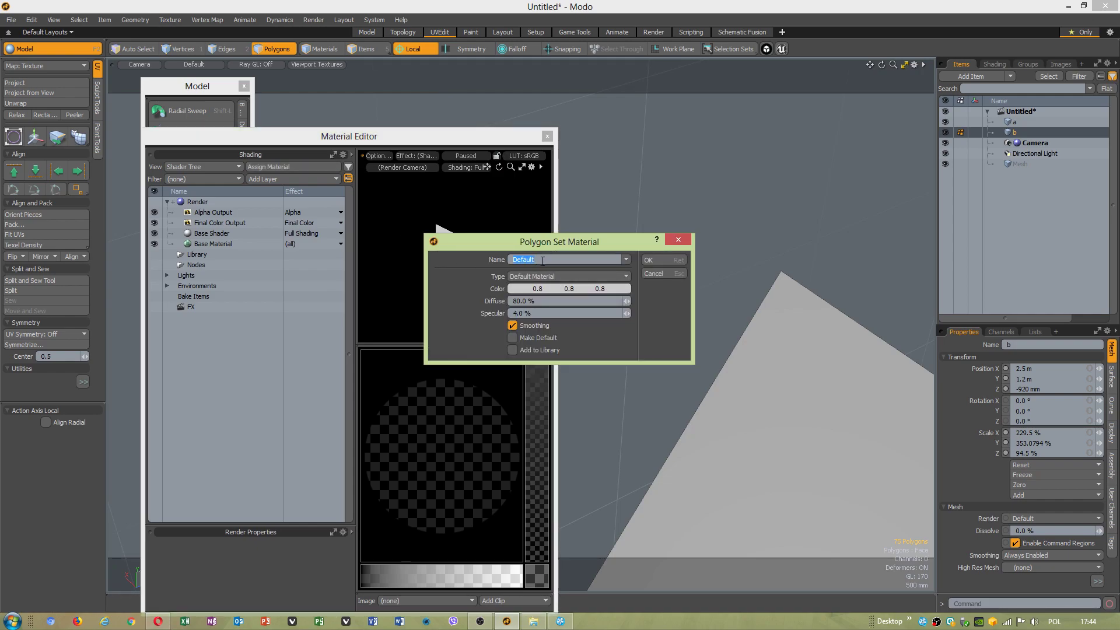
pyautogui.write('new1')
pyautogui.click(520, 339)
pyautogui.click(652, 259)
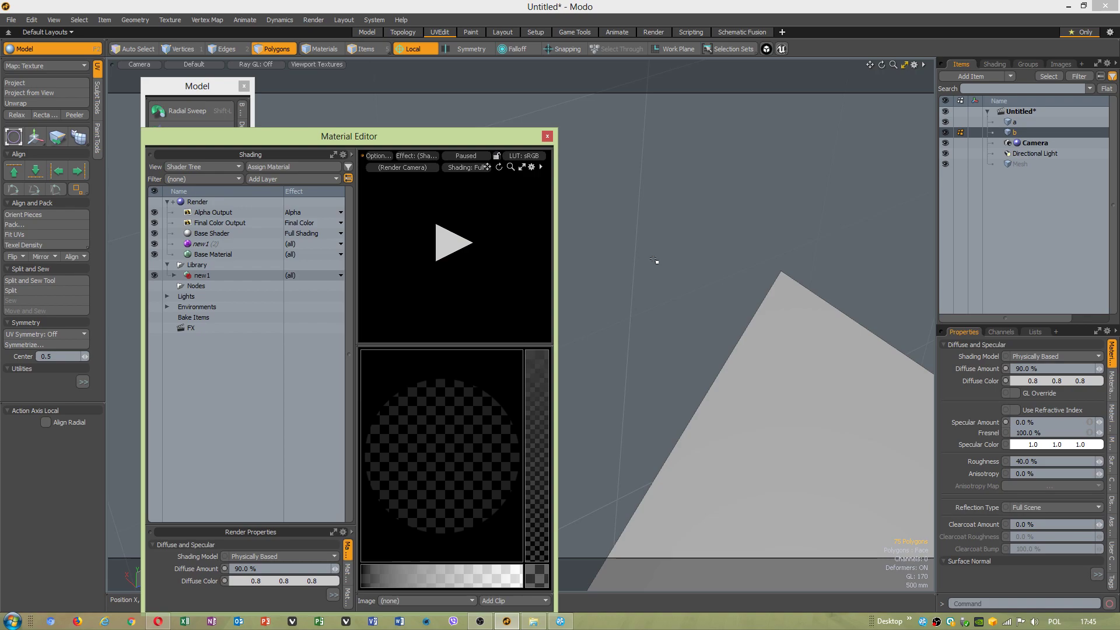
pyautogui.click(333, 595)
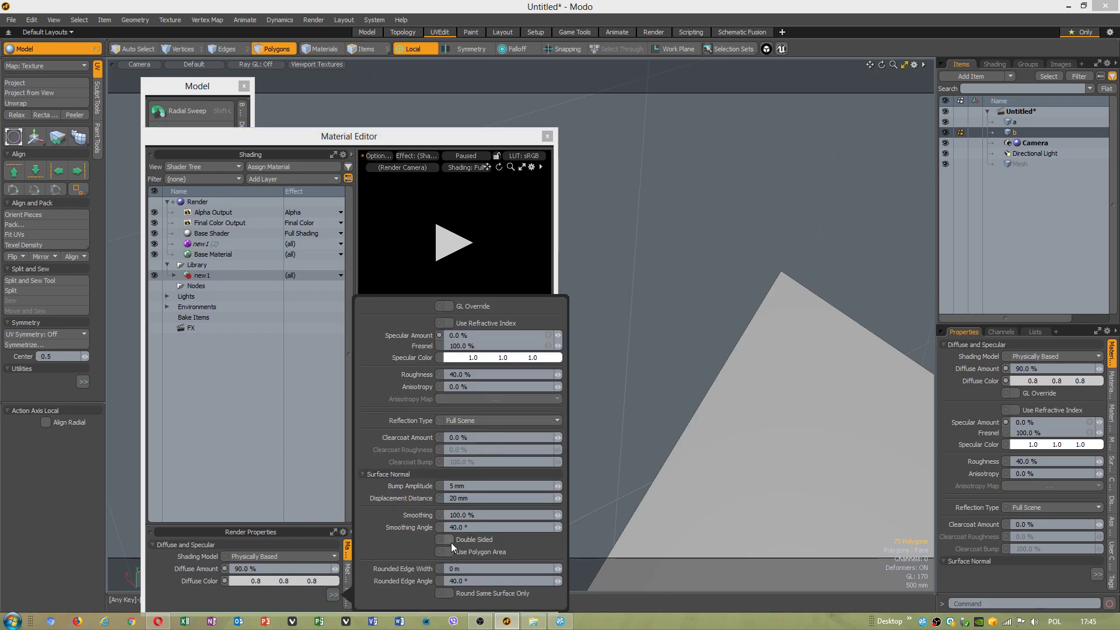
pyautogui.click(547, 136)
# Select all connected polygons of the box and slice them horizontally about midway between the two existing loops.
pyautogui.click(557, 257)
pyautogui.moveTo(520, 335)
pyautogui.keyDown('alt'); pyautogui.mouseDown()
pyautogui.moveTo(483, 320)
pyautogui.moveTo(522, 257)
pyautogui.moveTo(577, 321)
pyautogui.moveTo(566, 325)
pyautogui.moveTo(585, 352)
pyautogui.moveTo(520, 350)
pyautogui.mouseUp(); pyautogui.keyUp('alt')
pyautogui.press('1')
pyautogui.press('3')
pyautogui.doubleClick(496, 363)
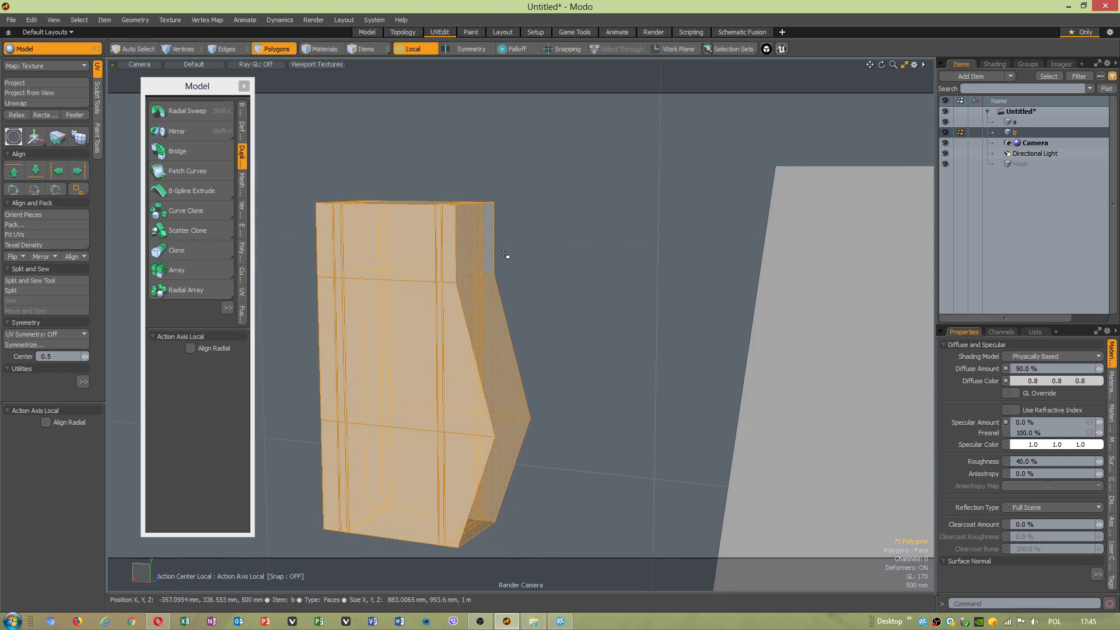
pyautogui.keyDown('alt'); pyautogui.moveTo(440, 393); pyautogui.dragTo(501, 380); pyautogui.keyUp('alt')
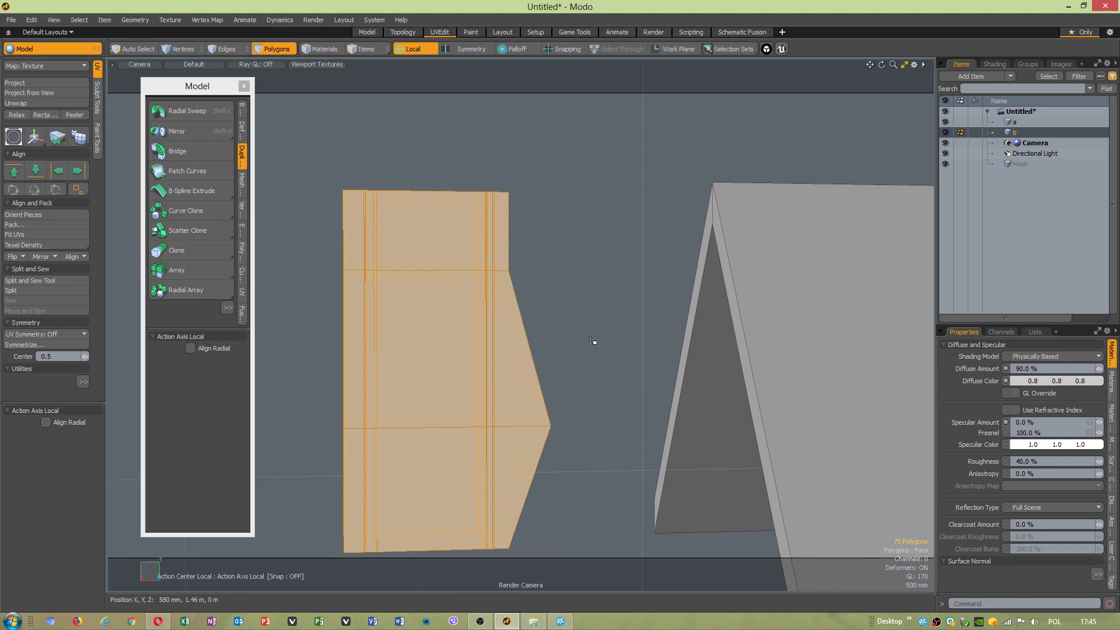
pyautogui.hotkey('shift', 'c')
pyautogui.moveTo(619, 335); pyautogui.dragTo(254, 333)
pyautogui.press('space')
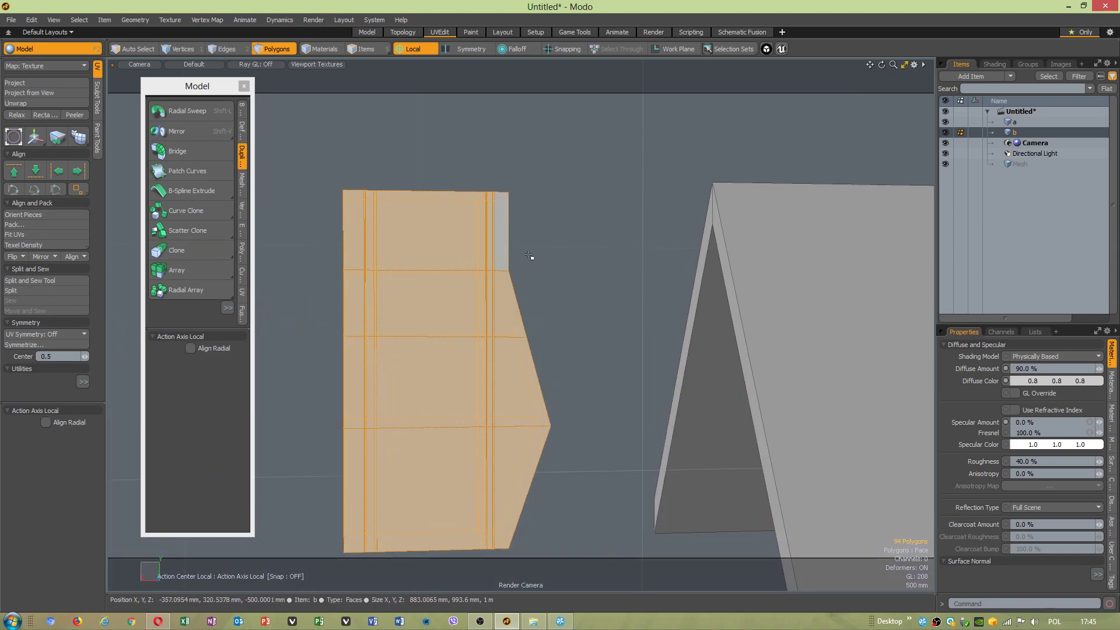
# Move the two vertices where the new slice meets the box's open side outward by 260 mm in X.
pyautogui.keyDown('alt'); pyautogui.moveTo(560, 357); pyautogui.dragTo(543, 367); pyautogui.keyUp('alt')
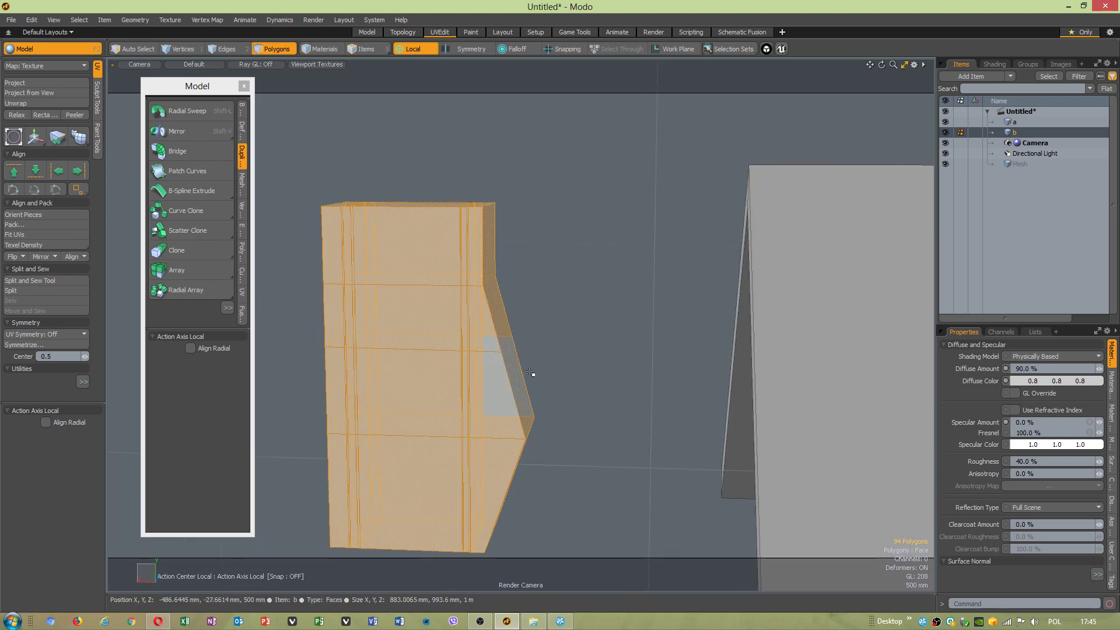
pyautogui.press('1')
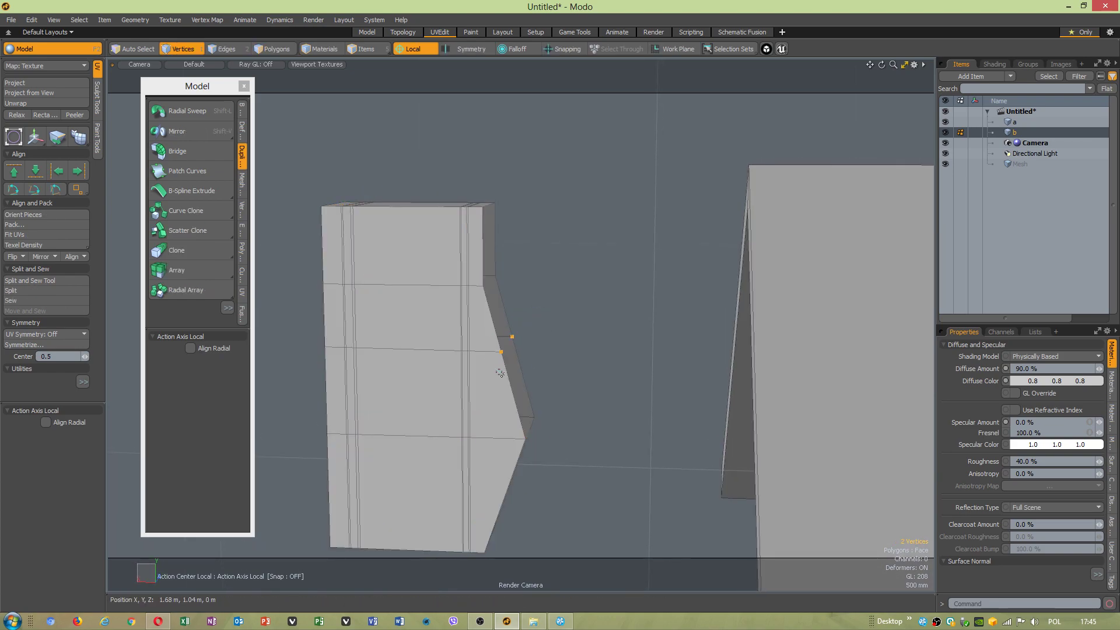
pyautogui.press('w')
pyautogui.moveTo(533, 361); pyautogui.dragTo(559, 363)
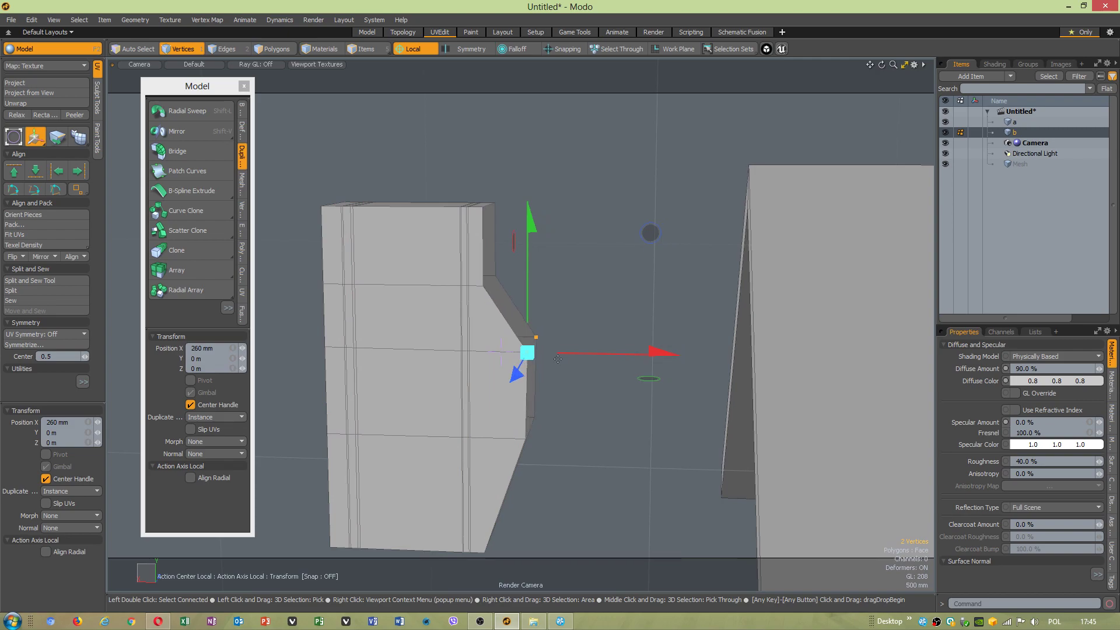
pyautogui.press('space')
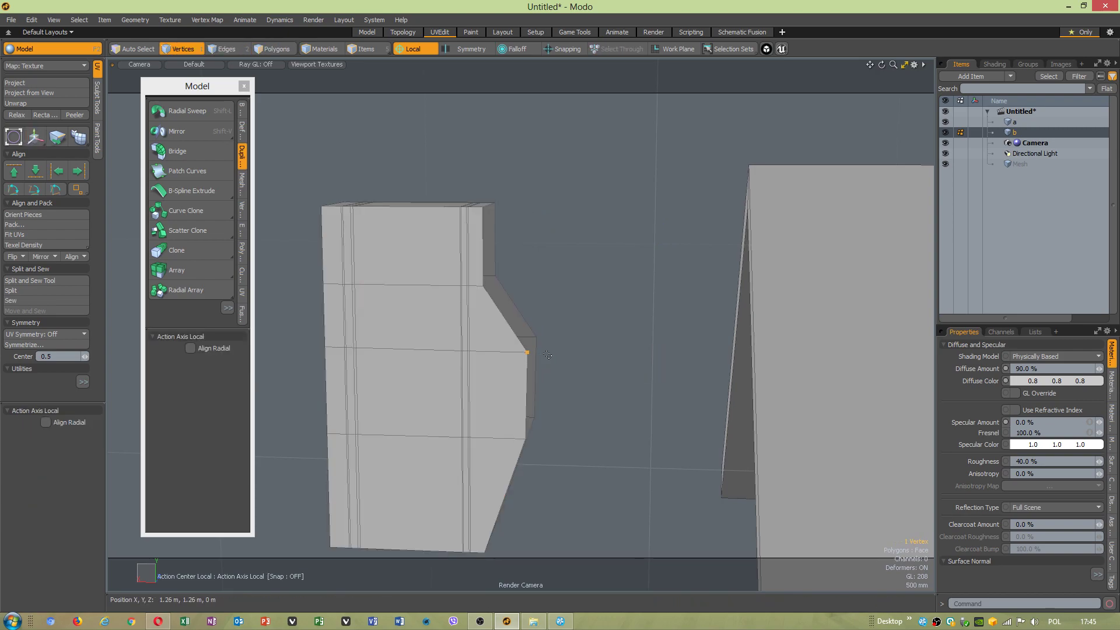
# Move the near vertex of that pair by -320 mm in X, and the far one by -140 mm in X.
pyautogui.press('w')
pyautogui.moveTo(562, 351); pyautogui.dragTo(527, 352)
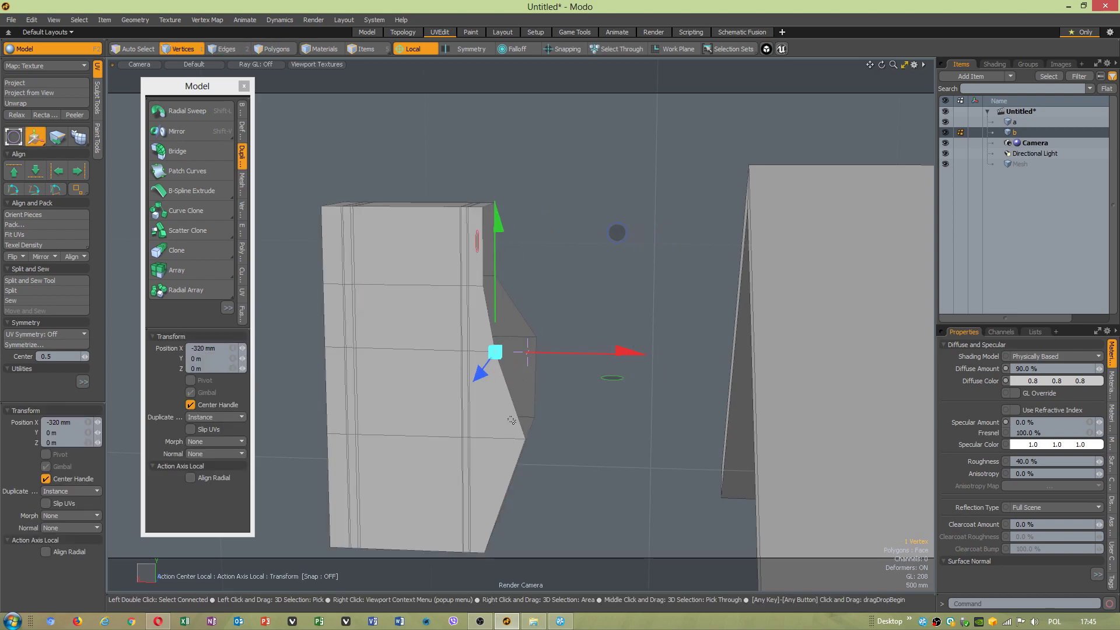
pyautogui.press('space')
pyautogui.press('w')
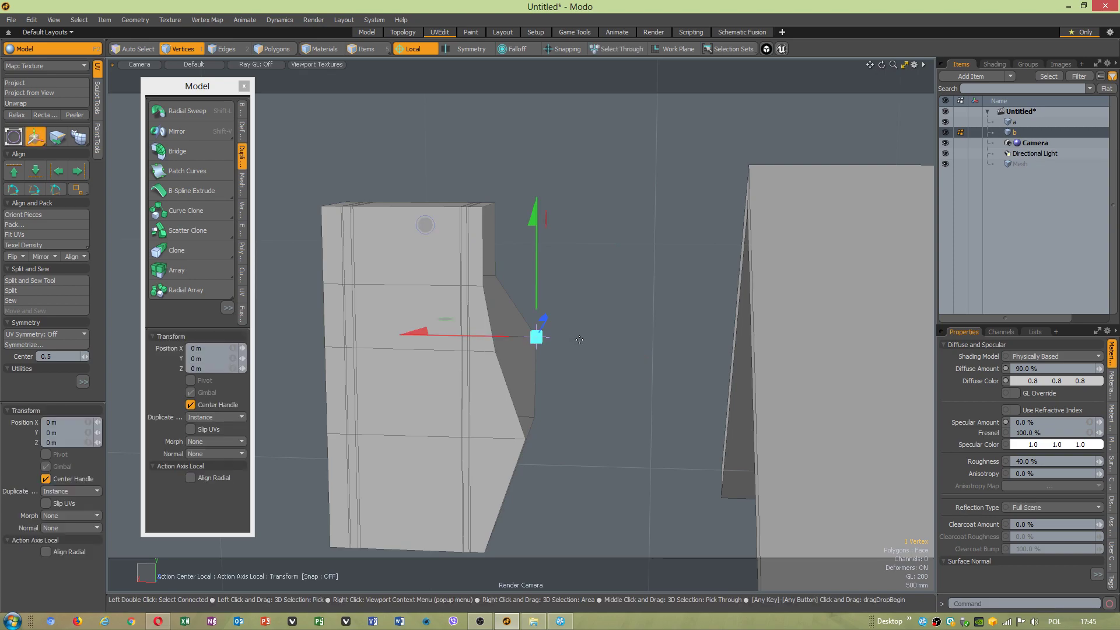
pyautogui.moveTo(511, 334); pyautogui.dragTo(503, 220)
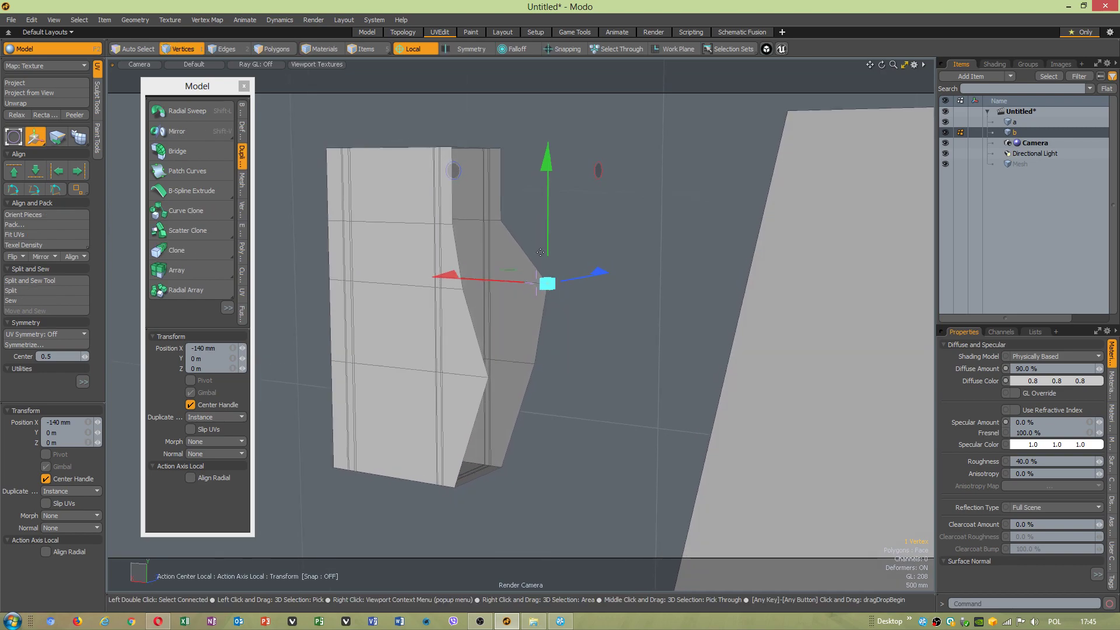
pyautogui.press('space')
# Move the far rim vertex on the loop above the new slice outward along X to round the profile.
pyautogui.press('w')
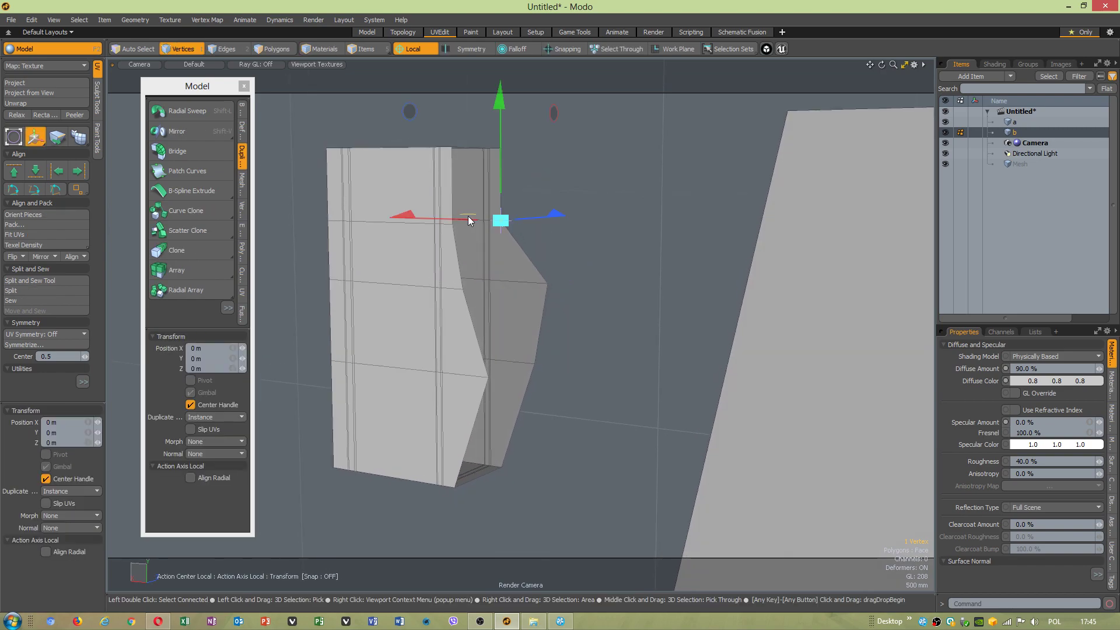
pyautogui.keyDown('alt'); pyautogui.moveTo(528, 221); pyautogui.dragTo(530, 269); pyautogui.keyUp('alt')
pyautogui.moveTo(462, 220); pyautogui.dragTo(589, 247)
pyautogui.press('q')
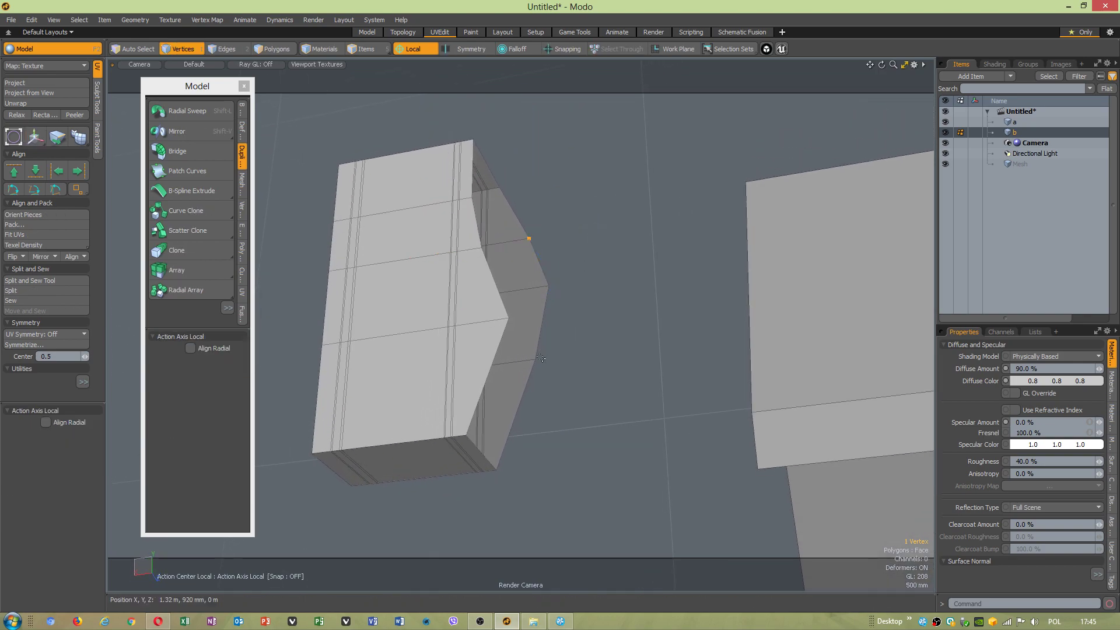
# Select the edge loop around the box's open side and scale it to 20.5 % in Z with the Local action center.
pyautogui.press('2')
pyautogui.doubleClick(526, 384)
pyautogui.keyDown('alt'); pyautogui.moveTo(537, 348); pyautogui.dragTo(624, 341); pyautogui.keyUp('alt')
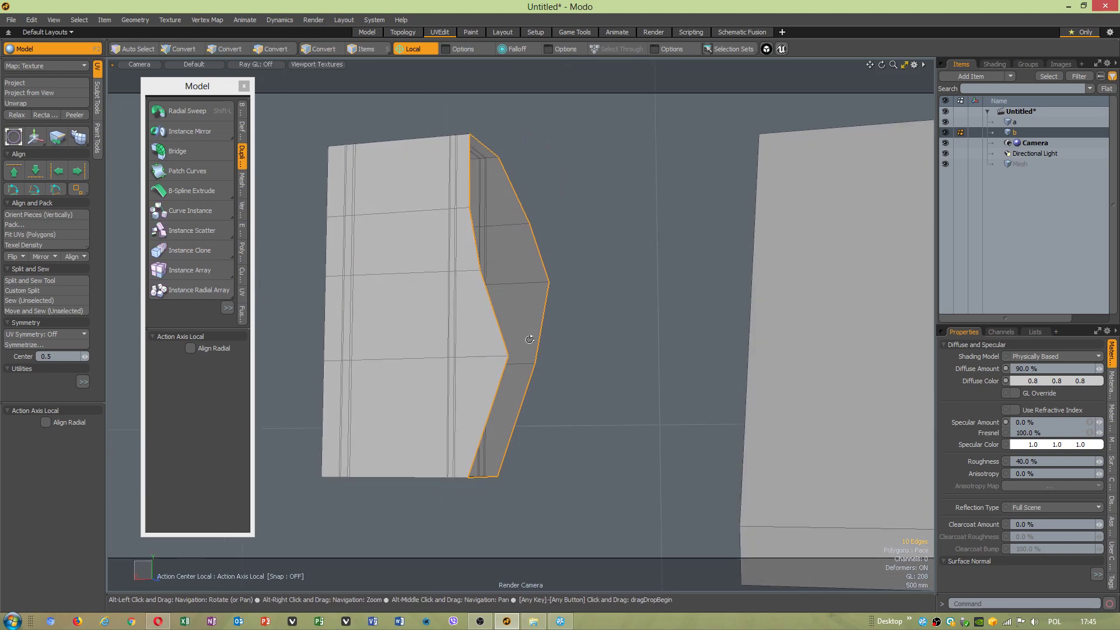
pyautogui.press('y')
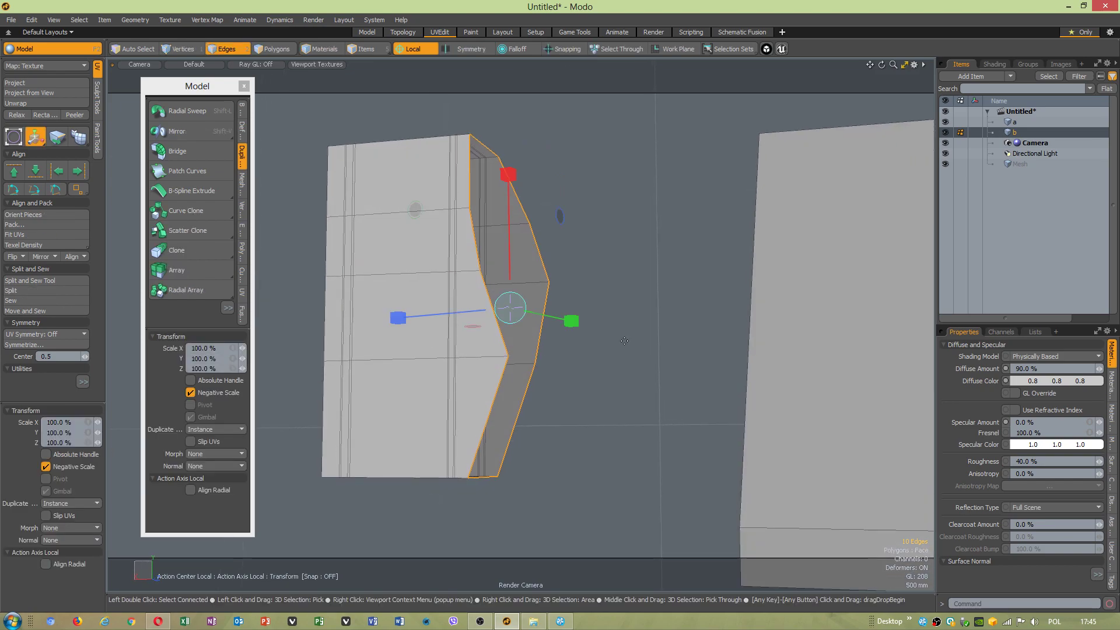
pyautogui.click(411, 53)
pyautogui.moveTo(398, 318); pyautogui.dragTo(274, 244)
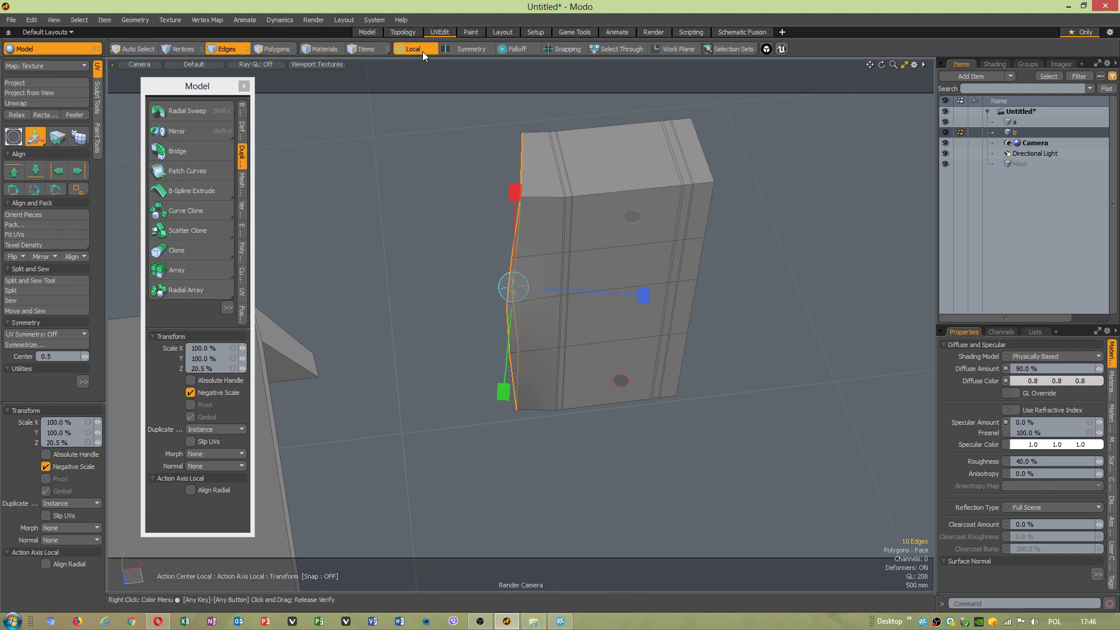
# Set the action center to Automatic and scale the rim edges to 2.5 % in X and 122.5 % in Z.
pyautogui.click(422, 50)
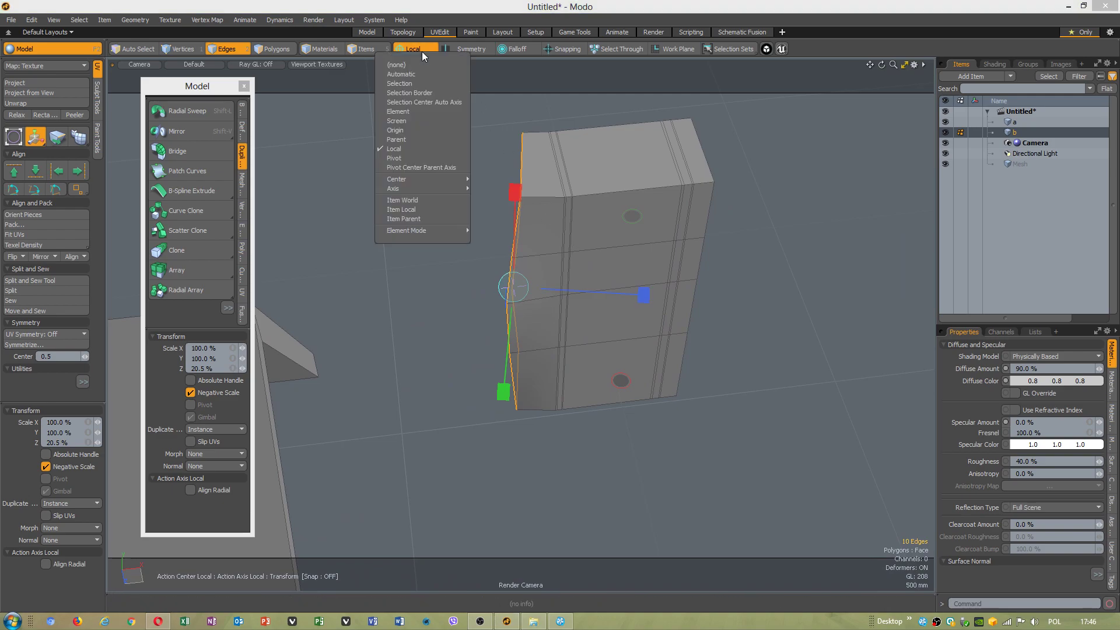
pyautogui.click(402, 74)
pyautogui.moveTo(644, 272); pyautogui.dragTo(503, 264)
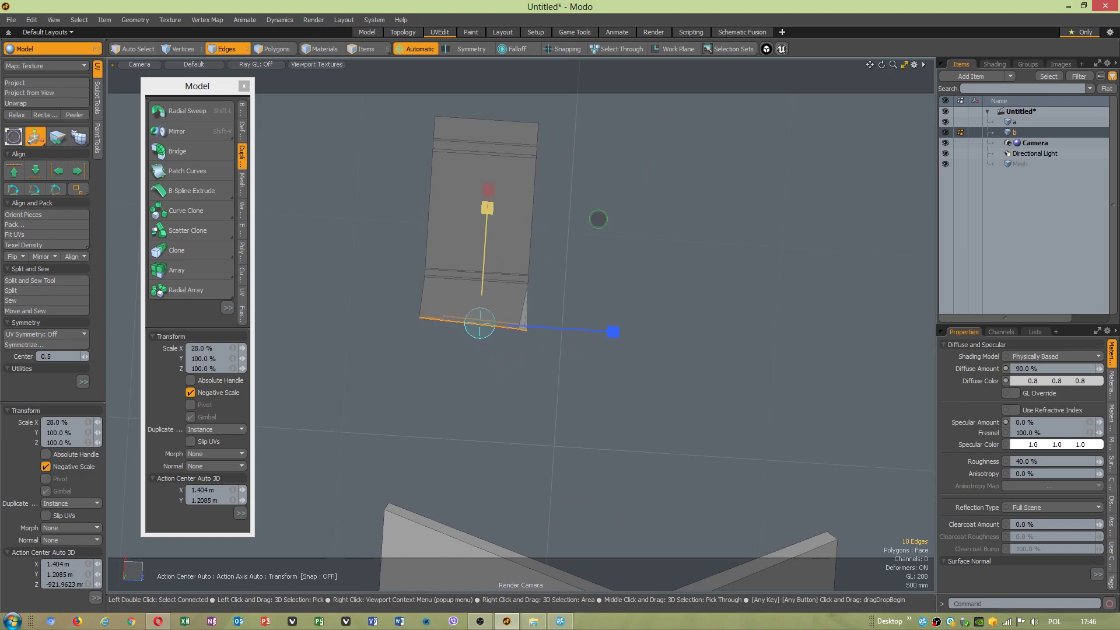
pyautogui.keyDown('alt'); pyautogui.moveTo(514, 304); pyautogui.dragTo(633, 321); pyautogui.keyUp('alt')
# Set the action center back to Local and scale the rim edges to 91 % in Y.
pyautogui.click(418, 50)
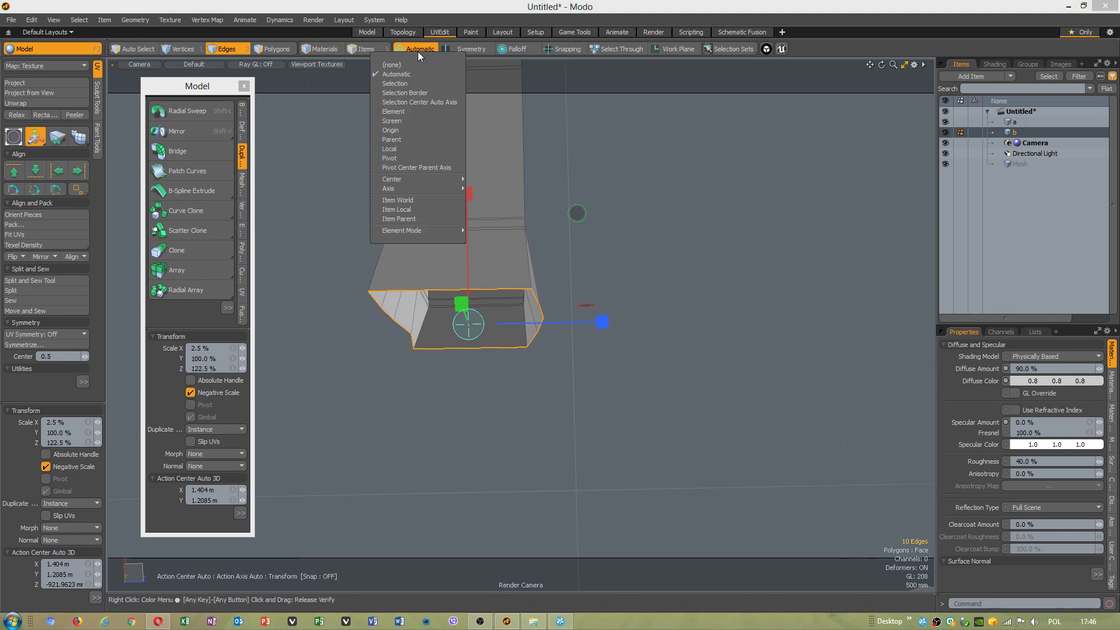
pyautogui.click(412, 149)
pyautogui.moveTo(543, 327); pyautogui.dragTo(382, 250)
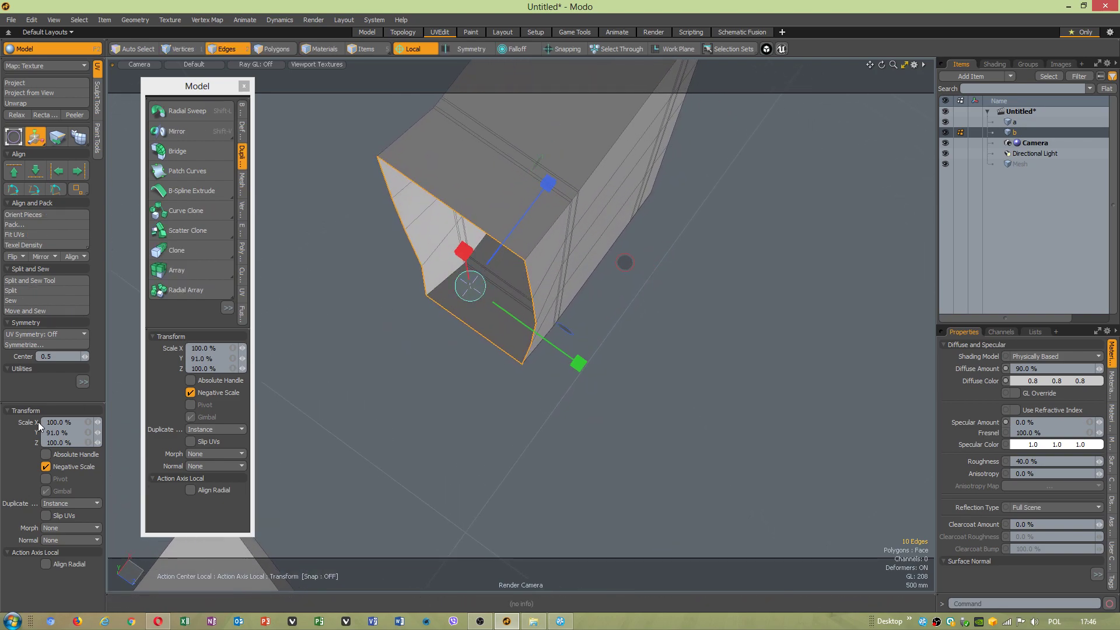
pyautogui.click(46, 467)
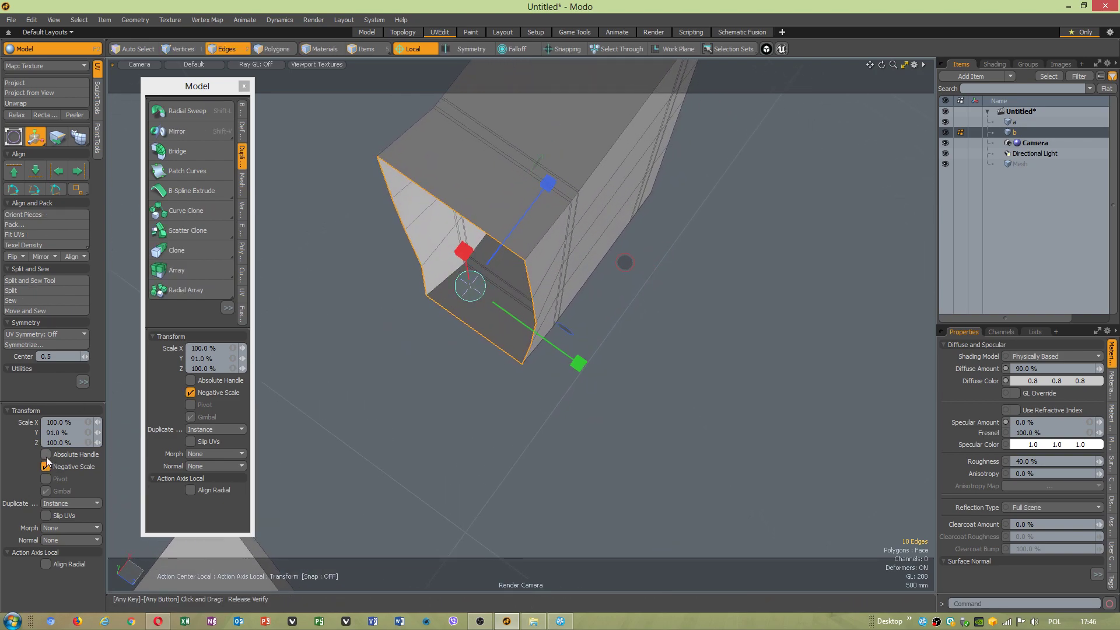
# Move the rim edges along the local axes by 10 mm in Y and -720 mm in Z.
pyautogui.keyDown('alt'); pyautogui.moveTo(577, 257); pyautogui.dragTo(625, 298); pyautogui.keyUp('alt')
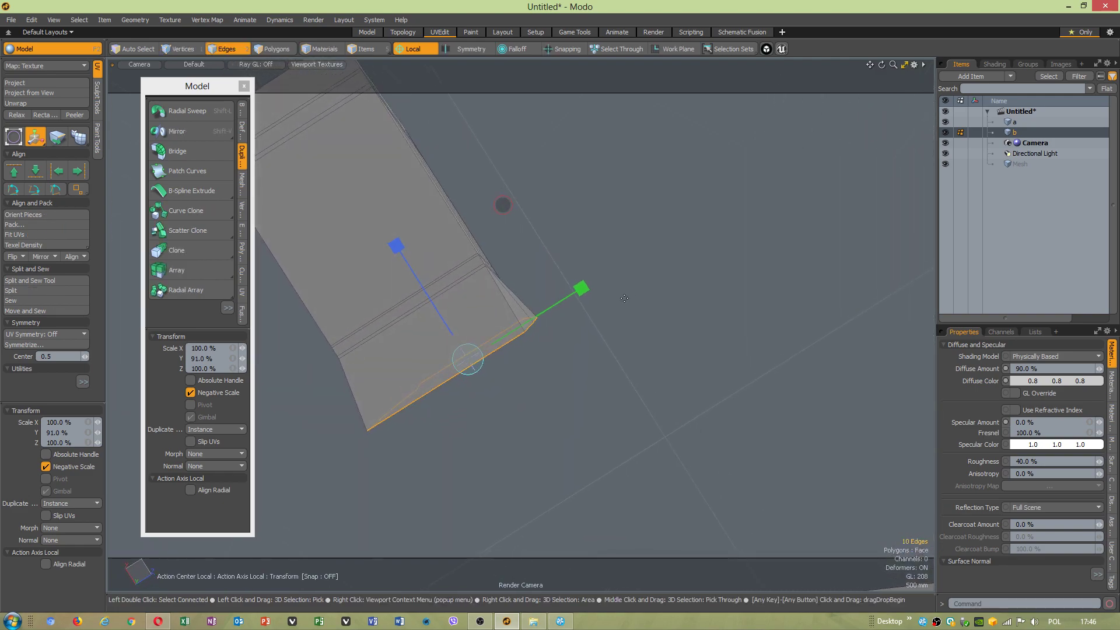
pyautogui.press('w')
pyautogui.moveTo(544, 308); pyautogui.dragTo(551, 274)
# Switch the action center to Pivot and try the Pivot Center Parent Axis mode on the rim edges.
pyautogui.click(418, 49)
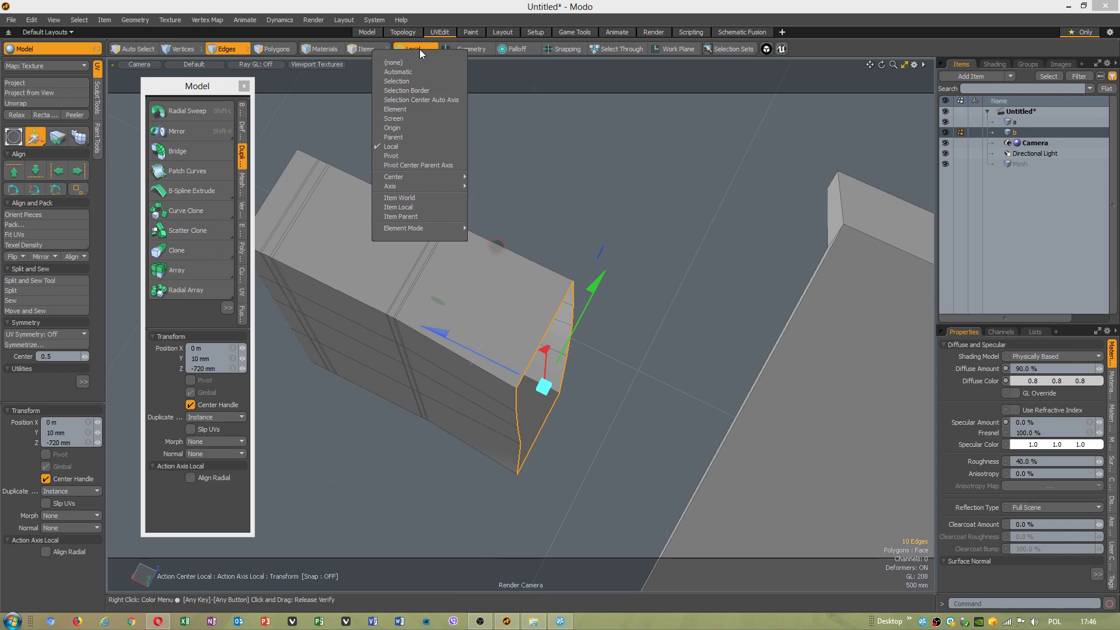
pyautogui.click(407, 156)
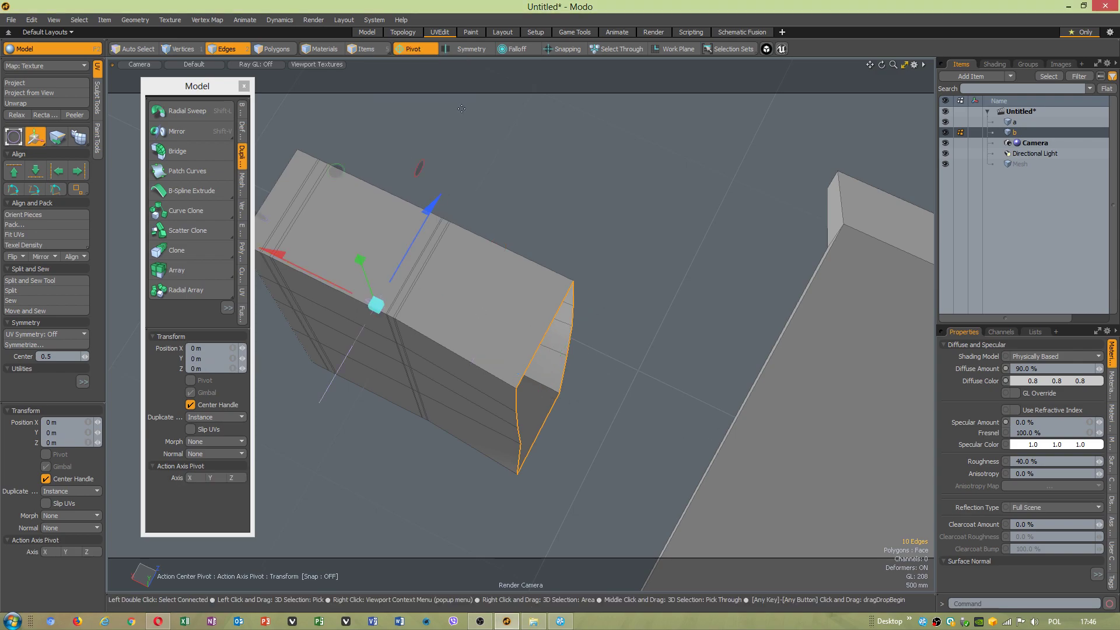
pyautogui.click(414, 50)
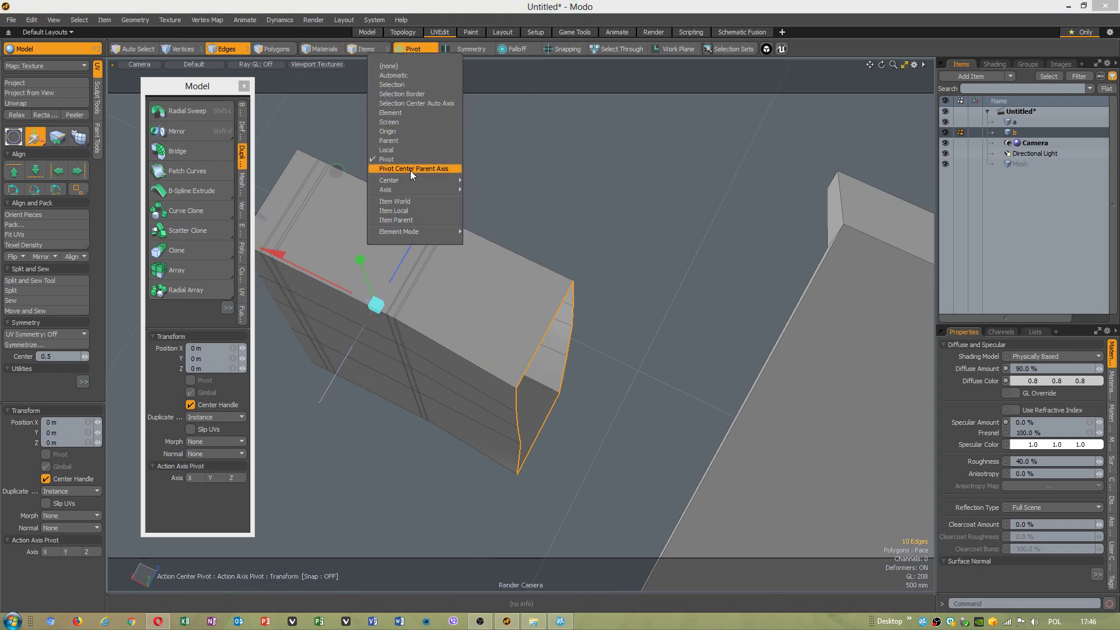
pyautogui.click(411, 169)
# Set the action axis to Auto and move the rim edges by -100 mm in X.
pyautogui.click(412, 48)
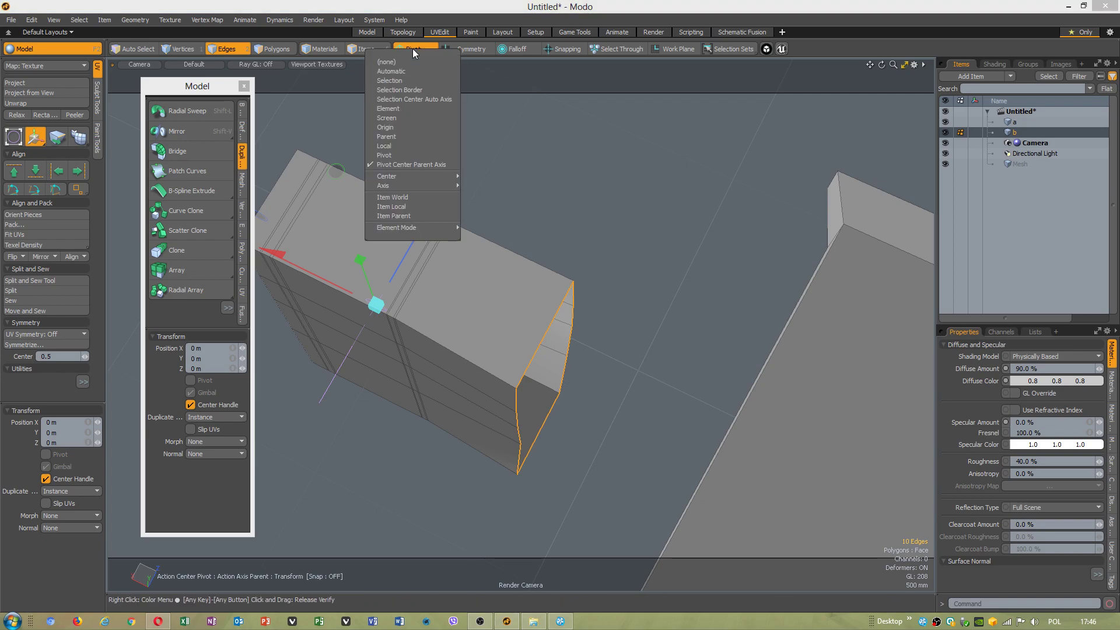
pyautogui.moveTo(402, 186)
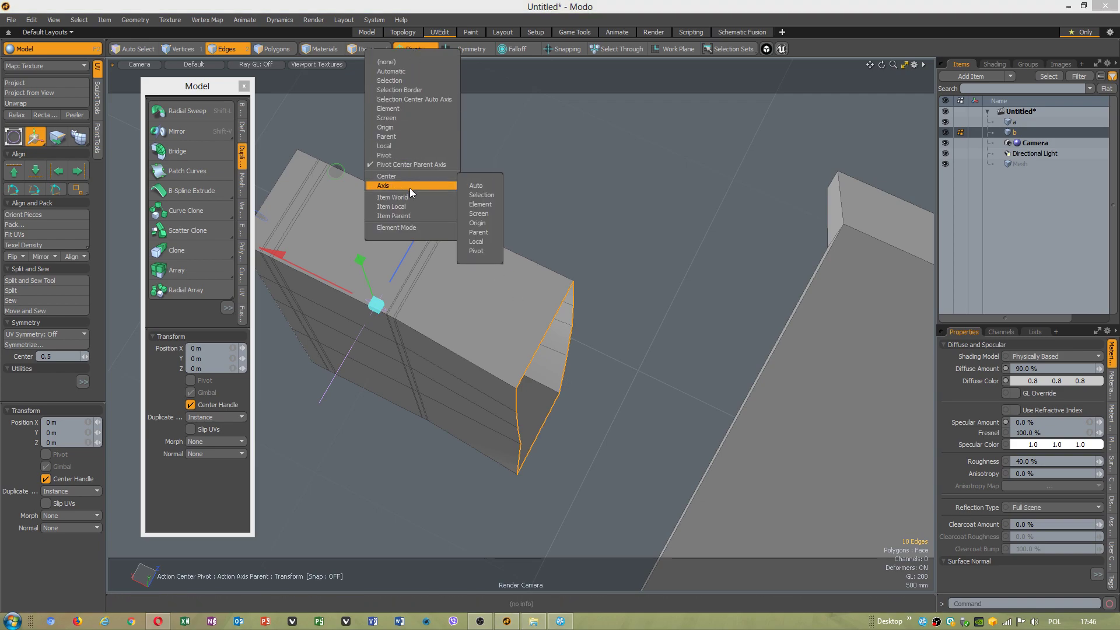
pyautogui.click(487, 184)
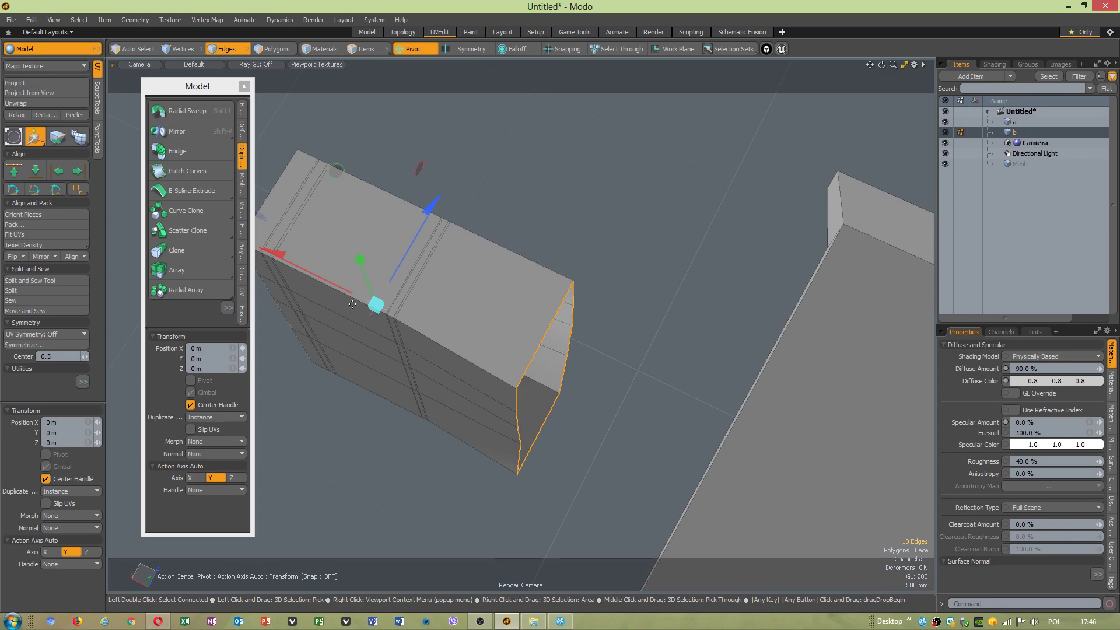
pyautogui.moveTo(333, 286); pyautogui.dragTo(343, 290)
# Set the action center to Selection and scale the rim edges to -303.5 % in Z.
pyautogui.click(427, 45)
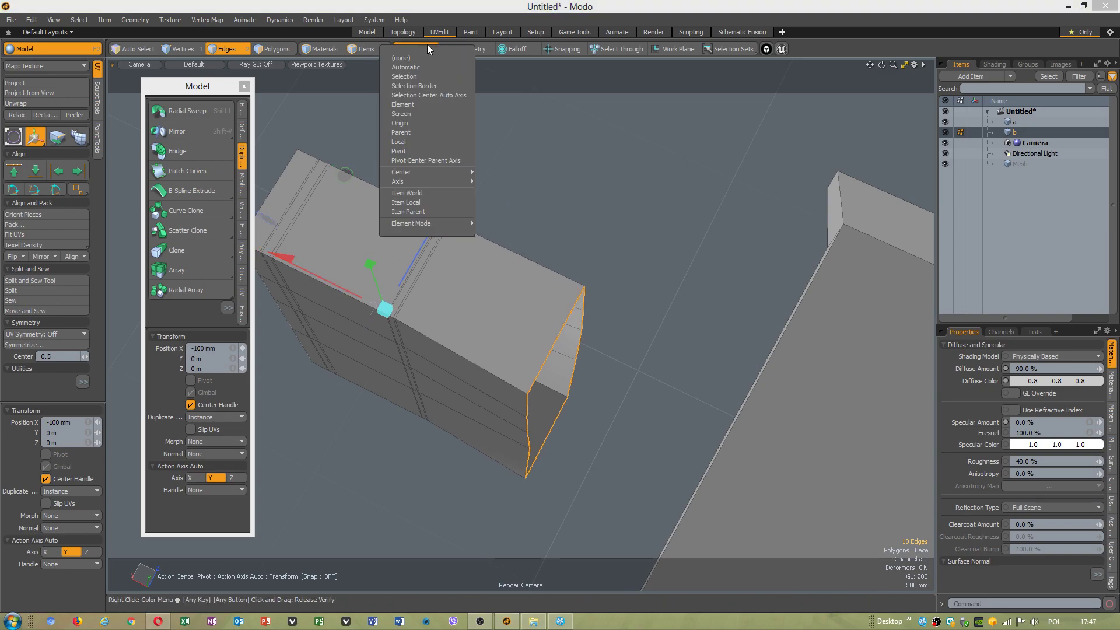
pyautogui.click(425, 76)
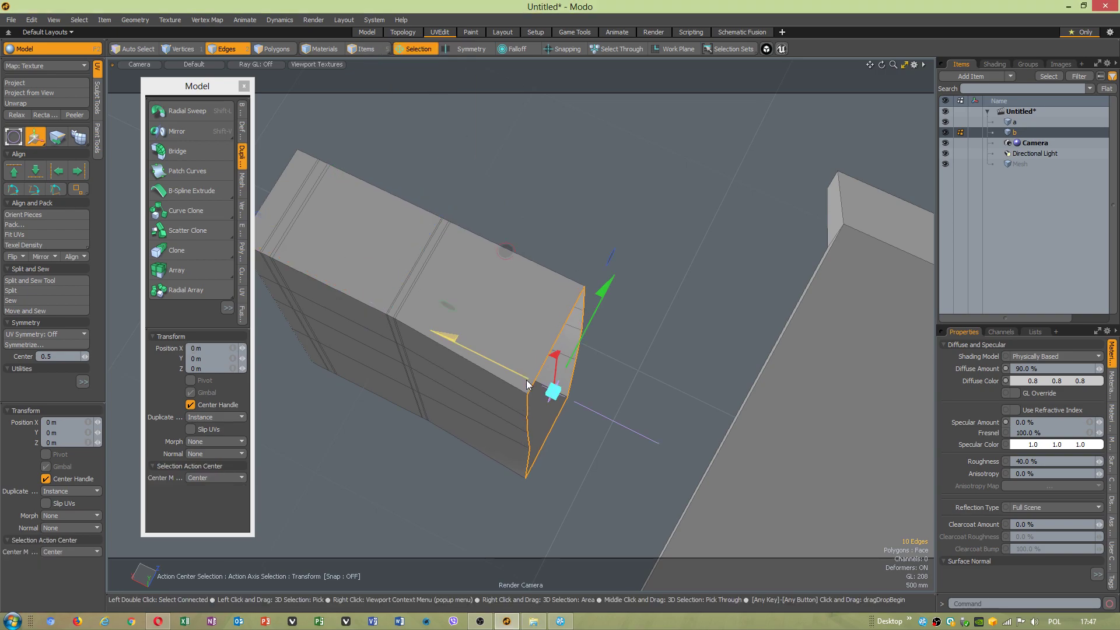
pyautogui.press('r')
pyautogui.moveTo(402, 316); pyautogui.dragTo(847, 538)
pyautogui.moveTo(927, 574); pyautogui.dragTo(910, 565)
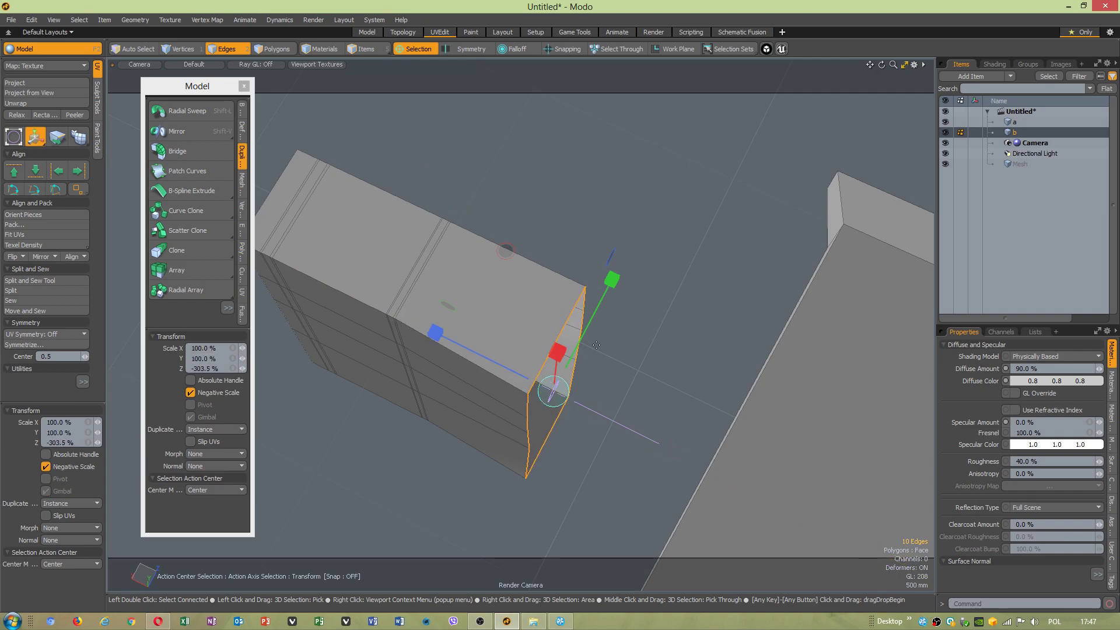
# Set the action center to Local and scale the rim edges to 58.5 % in Z.
pyautogui.click(410, 47)
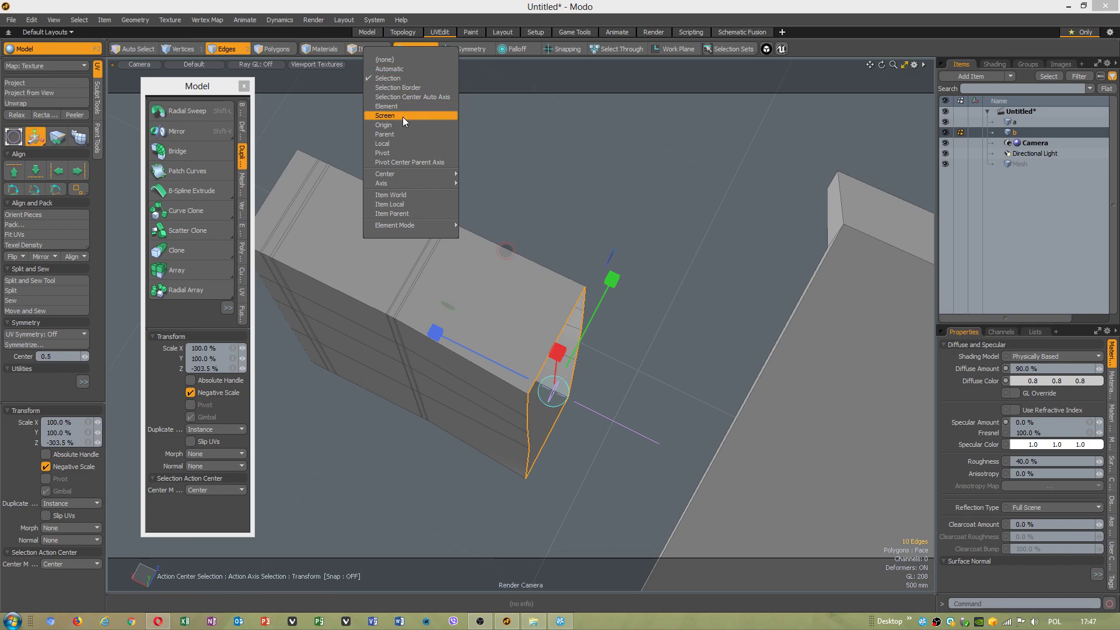
pyautogui.click(401, 143)
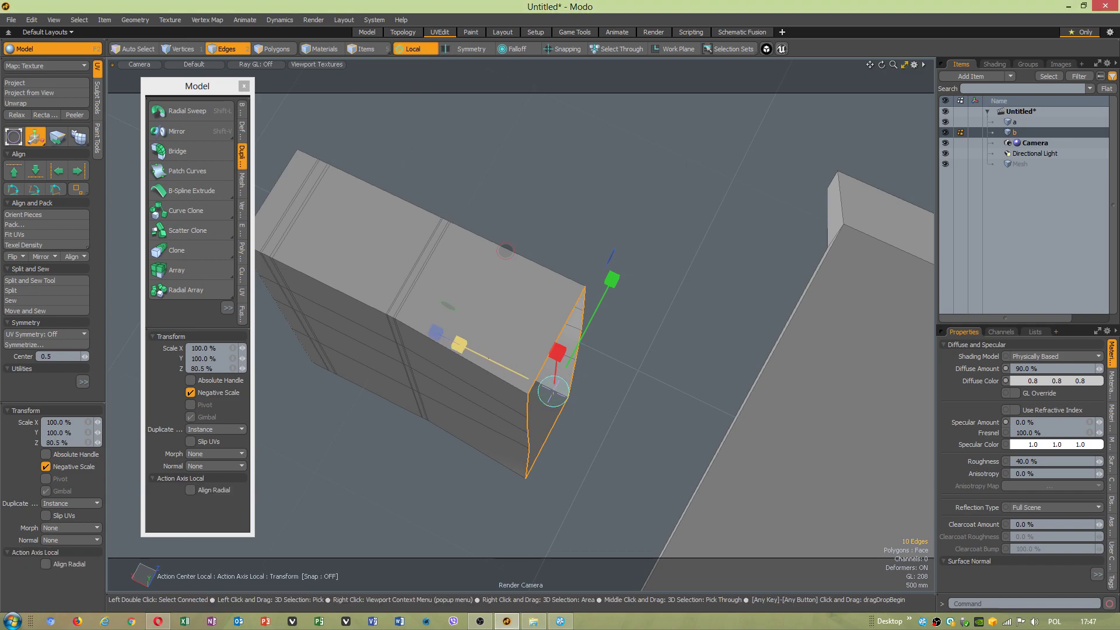
pyautogui.moveTo(748, 488); pyautogui.dragTo(492, 360)
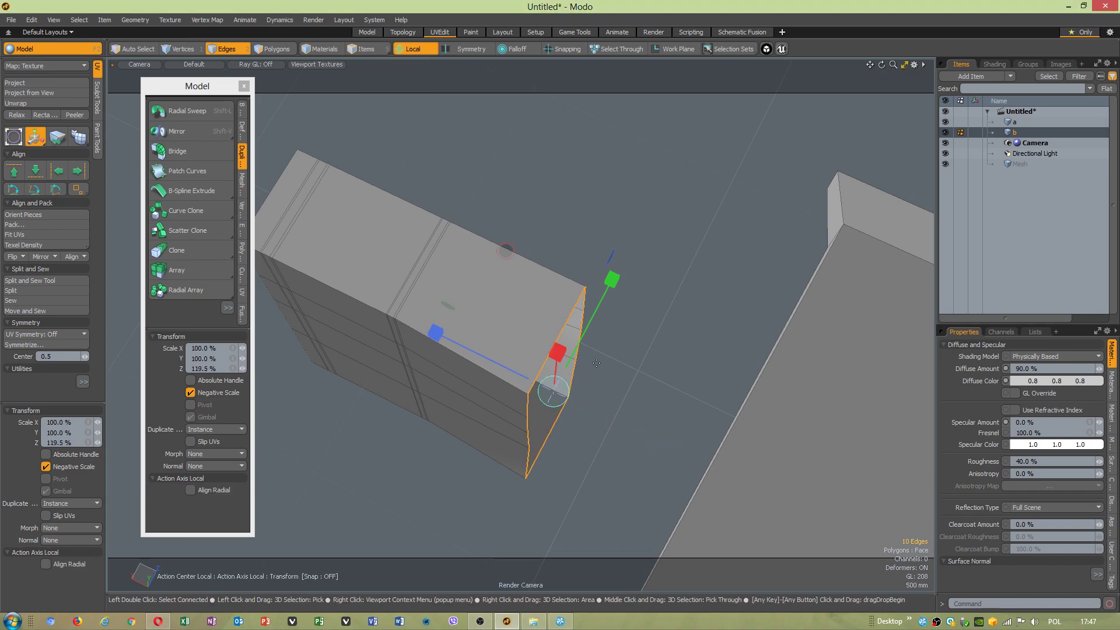
pyautogui.keyDown('alt'); pyautogui.moveTo(597, 346); pyautogui.dragTo(516, 373); pyautogui.keyUp('alt')
pyautogui.keyDown('alt'); pyautogui.moveTo(439, 366); pyautogui.dragTo(594, 311); pyautogui.keyUp('alt')
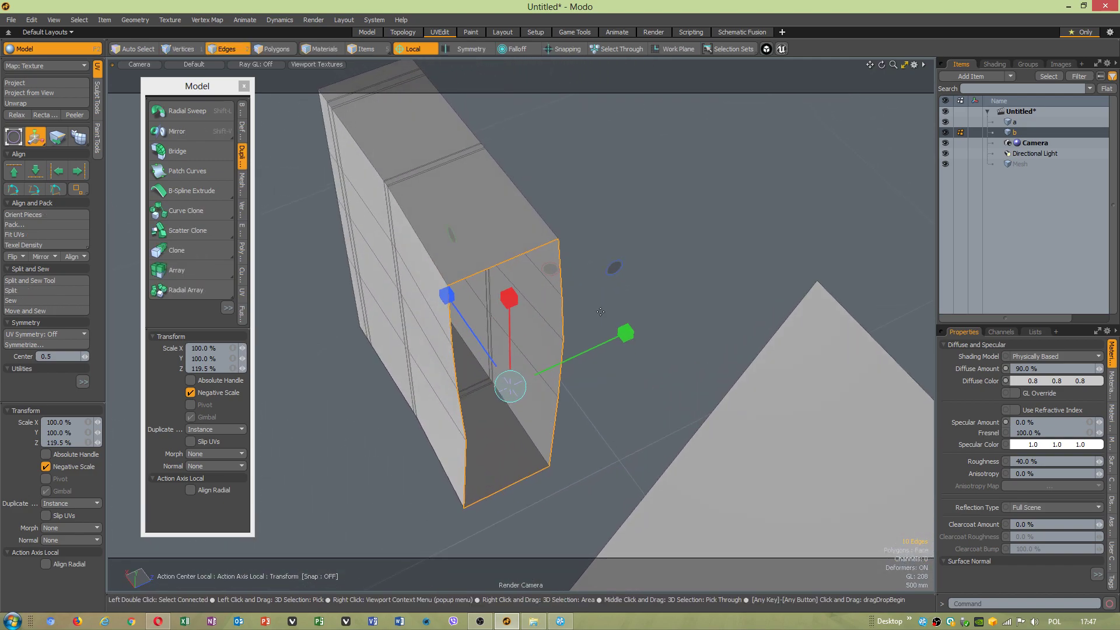
pyautogui.keyDown('alt'); pyautogui.moveTo(549, 379); pyautogui.dragTo(476, 350); pyautogui.keyUp('alt')
# Set the action center to Automatic and scale the rim edges to -18 % in X.
pyautogui.click(421, 47)
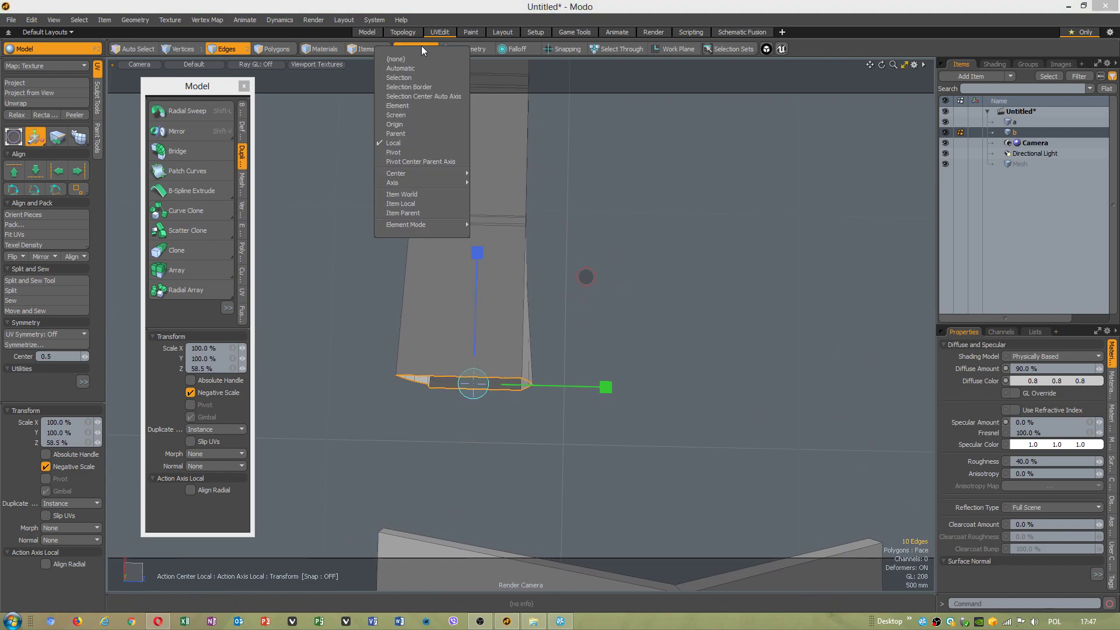
pyautogui.click(400, 68)
pyautogui.moveTo(476, 320); pyautogui.dragTo(513, 145)
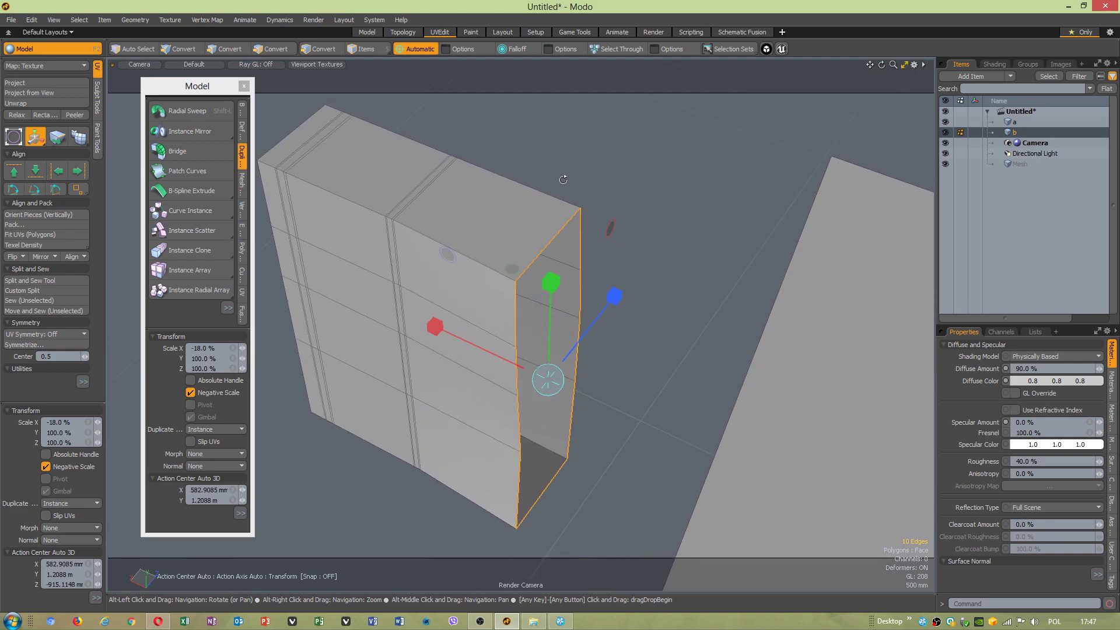
# Set the action center to Origin and scale the rim edges to 71 % in X.
pyautogui.click(422, 49)
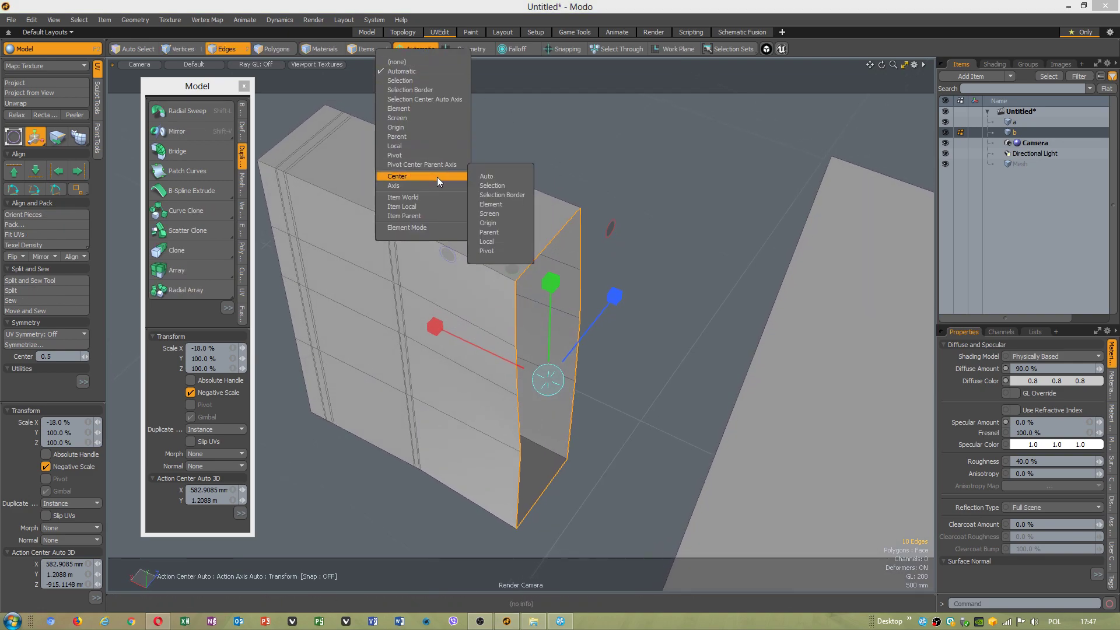
pyautogui.click(415, 127)
pyautogui.moveTo(535, 371); pyautogui.dragTo(566, 386)
# Set the action center to (none) and scale the rim edges to 197 % in X.
pyautogui.click(415, 49)
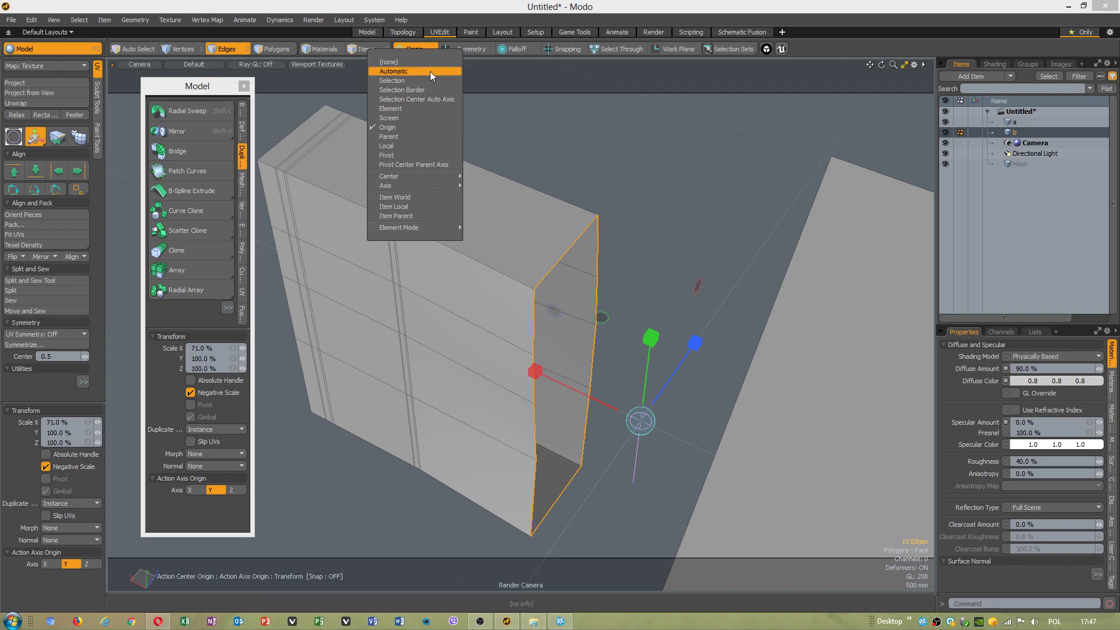
pyautogui.click(422, 62)
pyautogui.moveTo(522, 372); pyautogui.dragTo(454, 336)
# Turn off Negative Scale for the transform and try to enable its Pivot option.
pyautogui.click(44, 466)
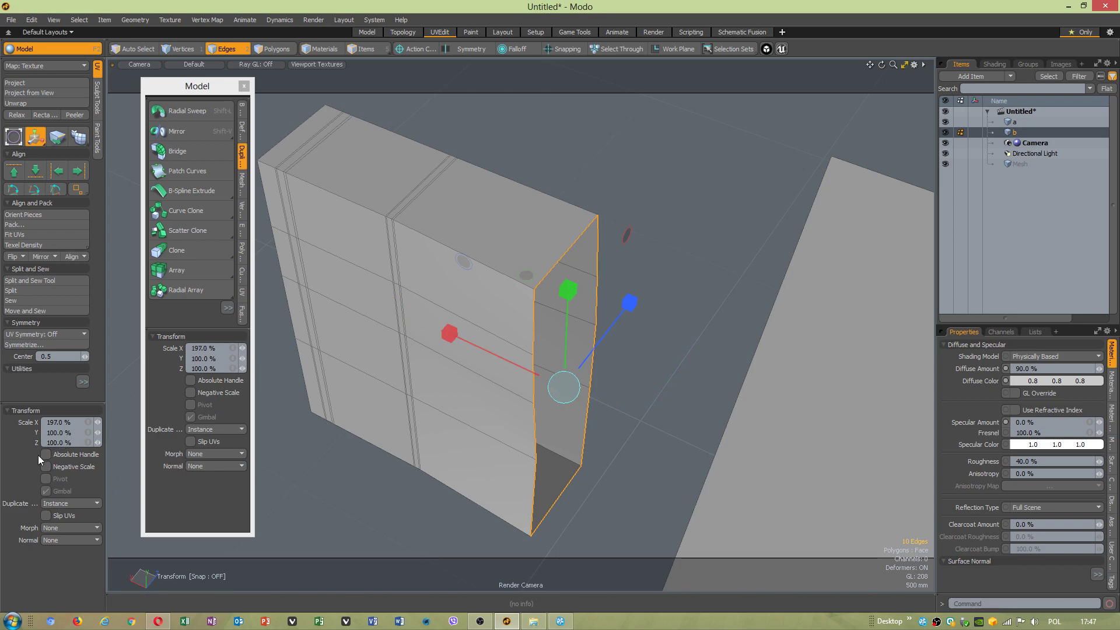
pyautogui.click(46, 480)
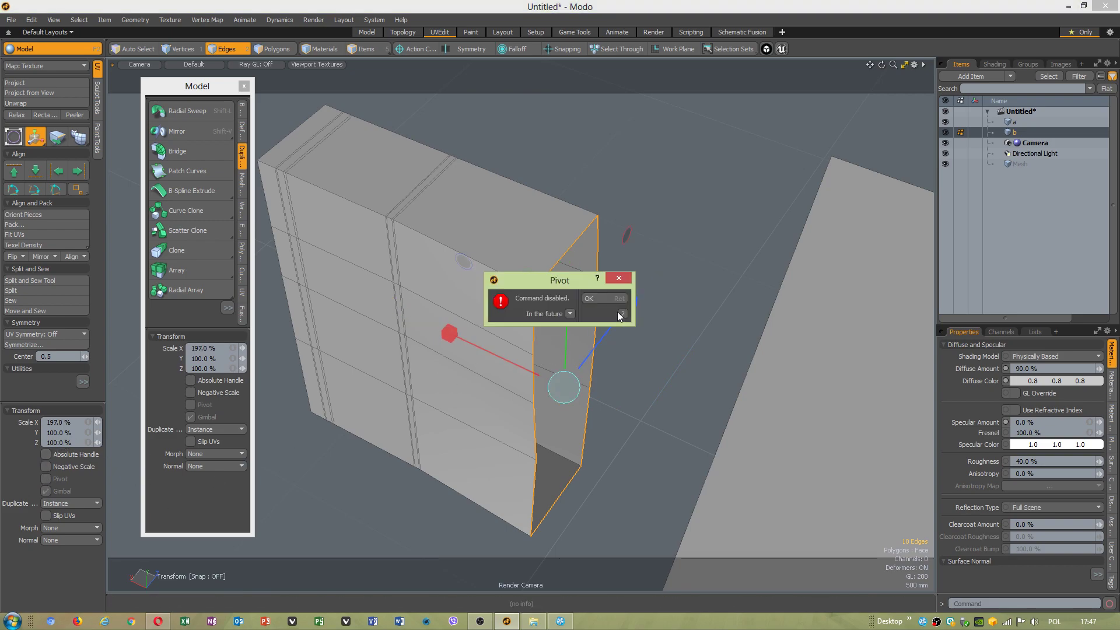
pyautogui.click(606, 298)
# Scale the rim edges to about 280.3 % in X with Absolute Handle temporarily enabled.
pyautogui.click(45, 455)
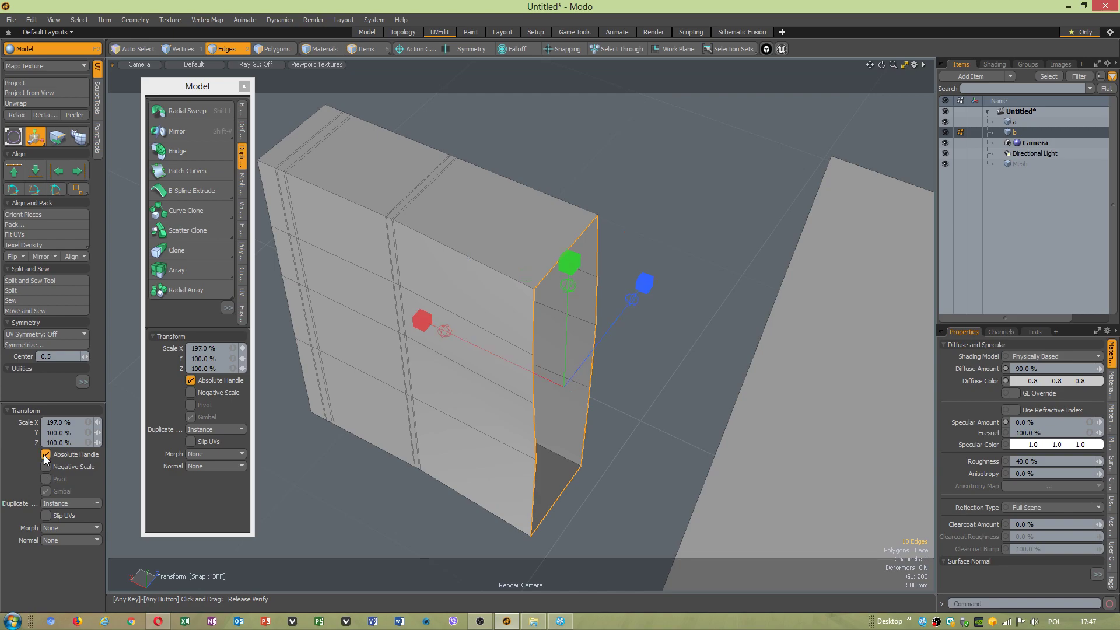
pyautogui.moveTo(427, 328); pyautogui.dragTo(408, 310)
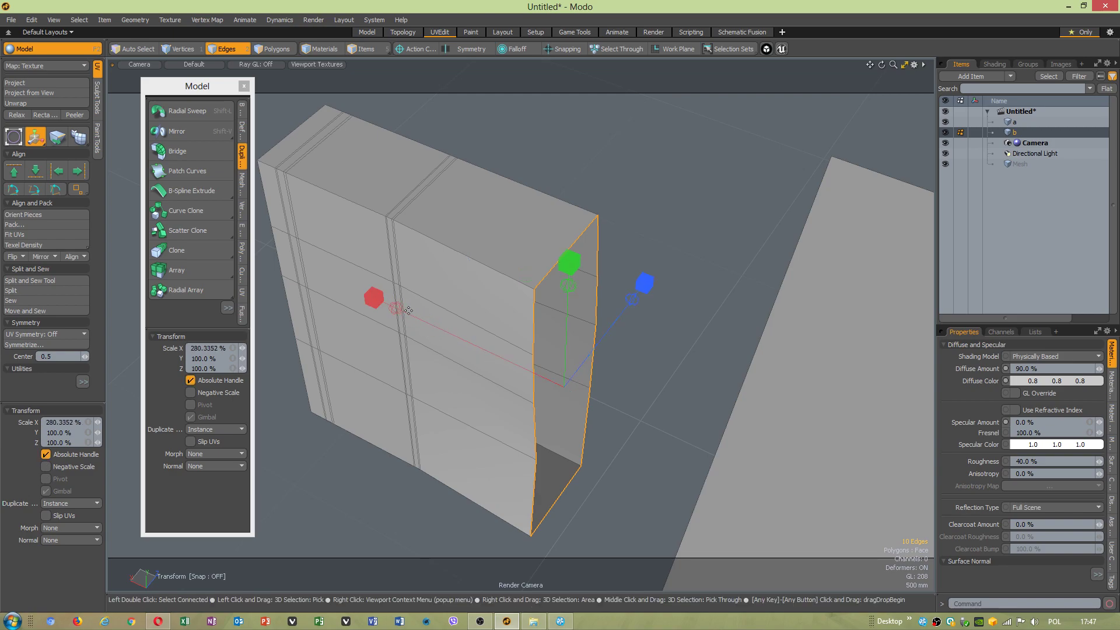
pyautogui.click(46, 455)
# Enable Negative Scale and Slip UVs for the scale transform, and deactivate the transform tool.
pyautogui.click(46, 467)
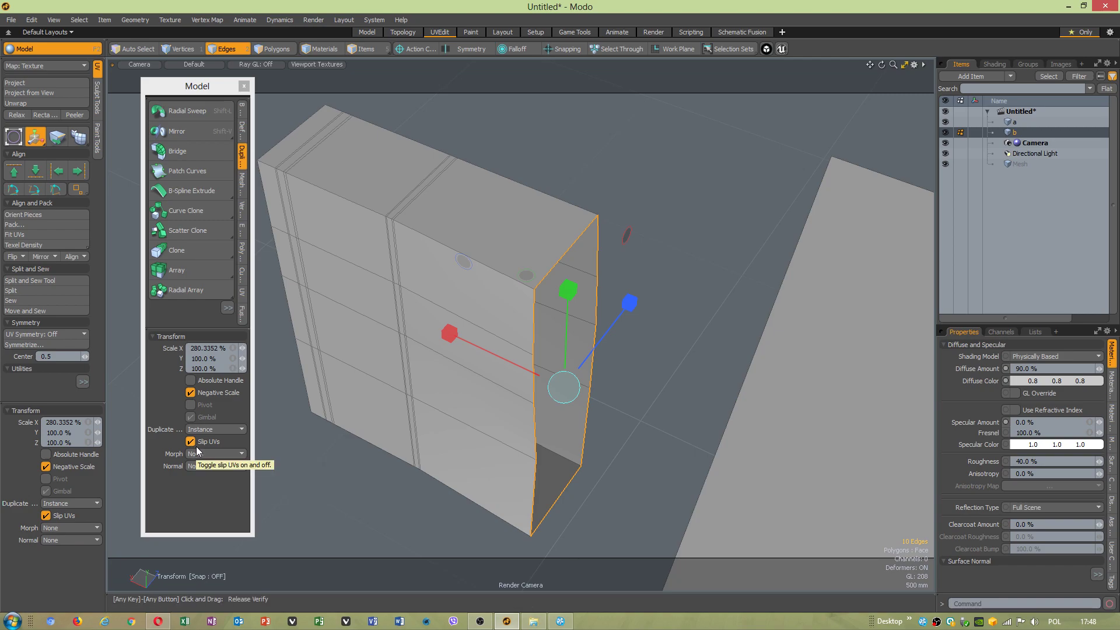
pyautogui.keyDown('alt'); pyautogui.moveTo(432, 385); pyautogui.dragTo(487, 372); pyautogui.keyUp('alt')
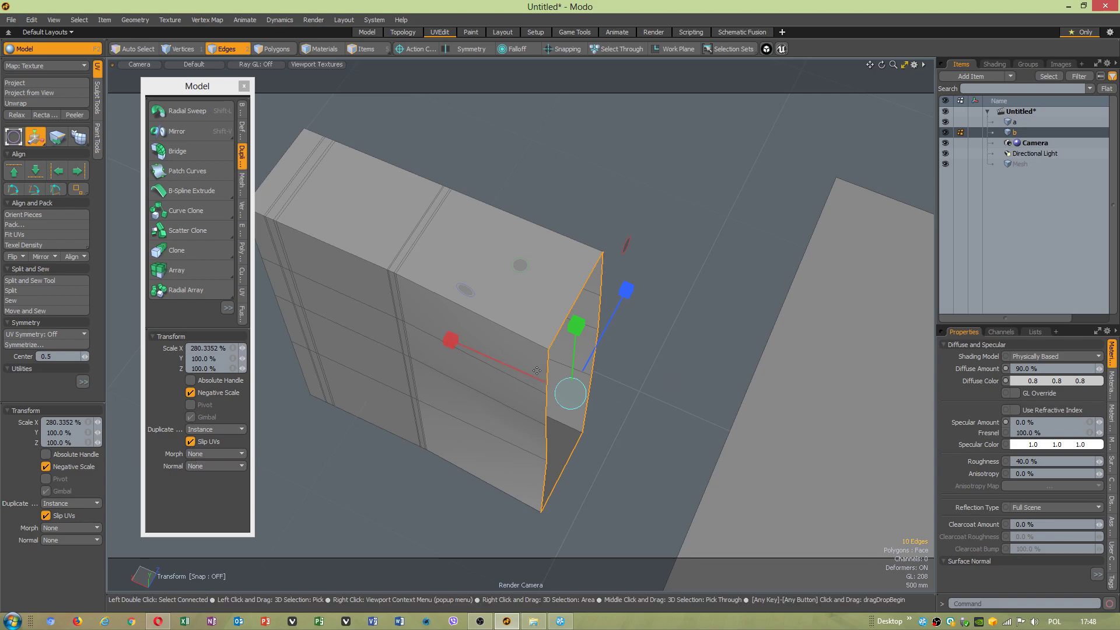
pyautogui.keyDown('alt'); pyautogui.moveTo(537, 370); pyautogui.dragTo(392, 234); pyautogui.keyUp('alt')
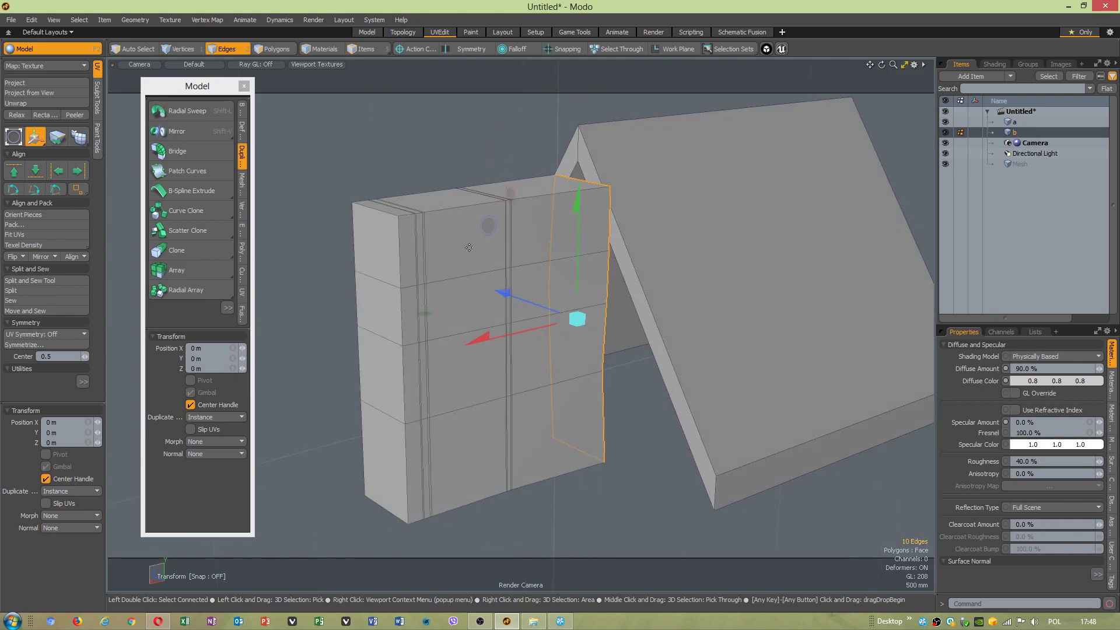
pyautogui.press('Escape')
# Extrude the uppermost polygon on the box's closed end by 840 mm in X and 720 mm in Y.
pyautogui.moveTo(449, 262)
pyautogui.keyDown('alt'); pyautogui.mouseDown()
pyautogui.moveTo(420, 292)
pyautogui.moveTo(396, 245)
pyautogui.moveTo(458, 282)
pyautogui.mouseUp(); pyautogui.keyUp('alt')
pyautogui.press('3')
pyautogui.click(477, 289)
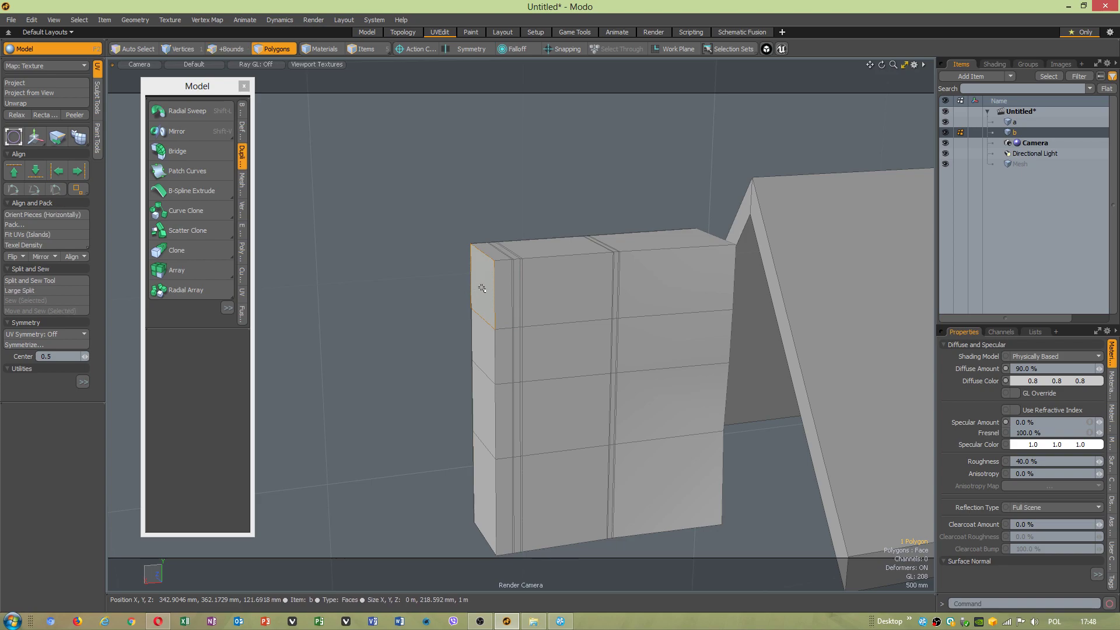
pyautogui.hotkey('shift', 'x')
pyautogui.moveTo(447, 288); pyautogui.dragTo(370, 294)
pyautogui.moveTo(409, 238); pyautogui.dragTo(408, 173)
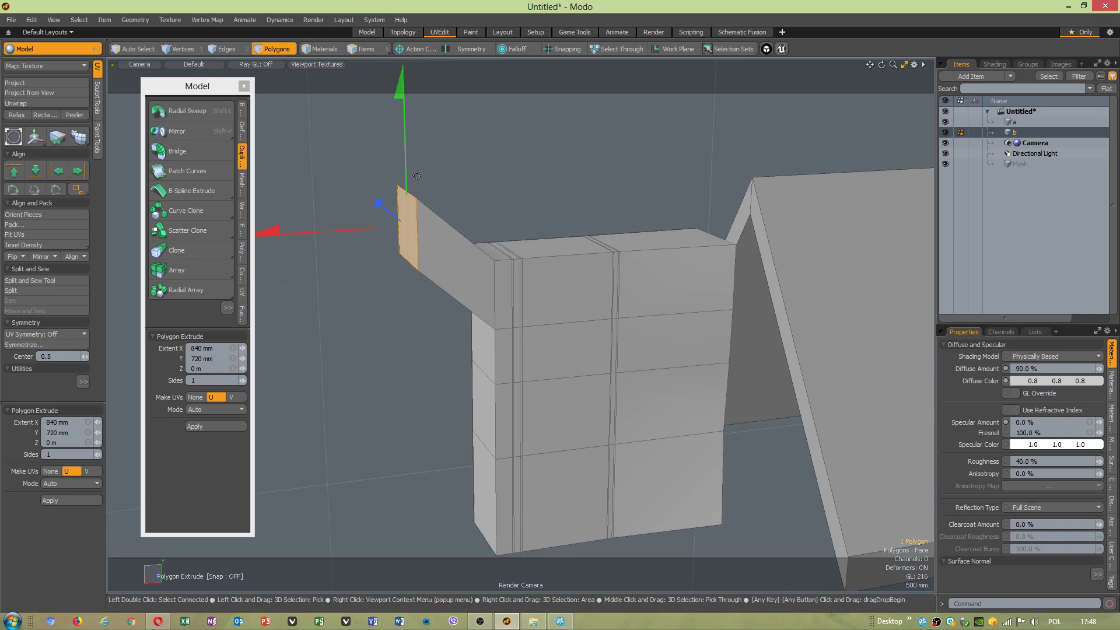
# Rotate the extruded end polygon so that it tilts to face along the new arm.
pyautogui.press('e')
pyautogui.moveTo(303, 107); pyautogui.dragTo(402, 74)
pyautogui.press('w')
pyautogui.keyDown('alt'); pyautogui.keyDown('shift'); pyautogui.moveTo(443, 163); pyautogui.dragTo(532, 224); pyautogui.keyUp('shift'); pyautogui.keyUp('alt')
# Set the action center to Local and extrude the arm's end polygon about 867 mm in X and 574 mm in Y.
pyautogui.click(411, 54)
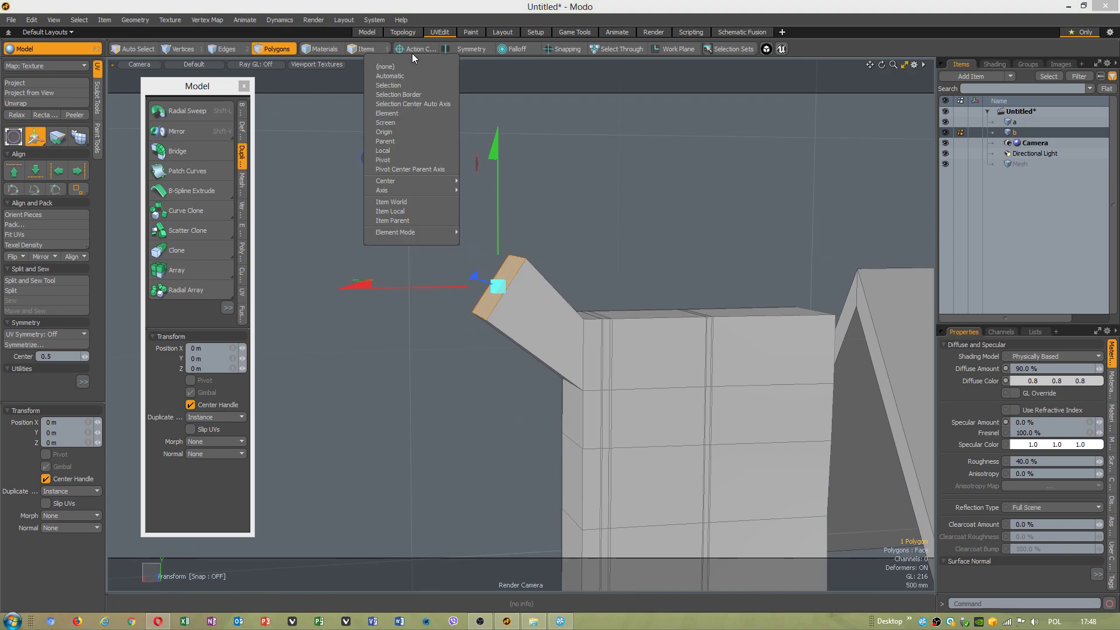
pyautogui.click(391, 144)
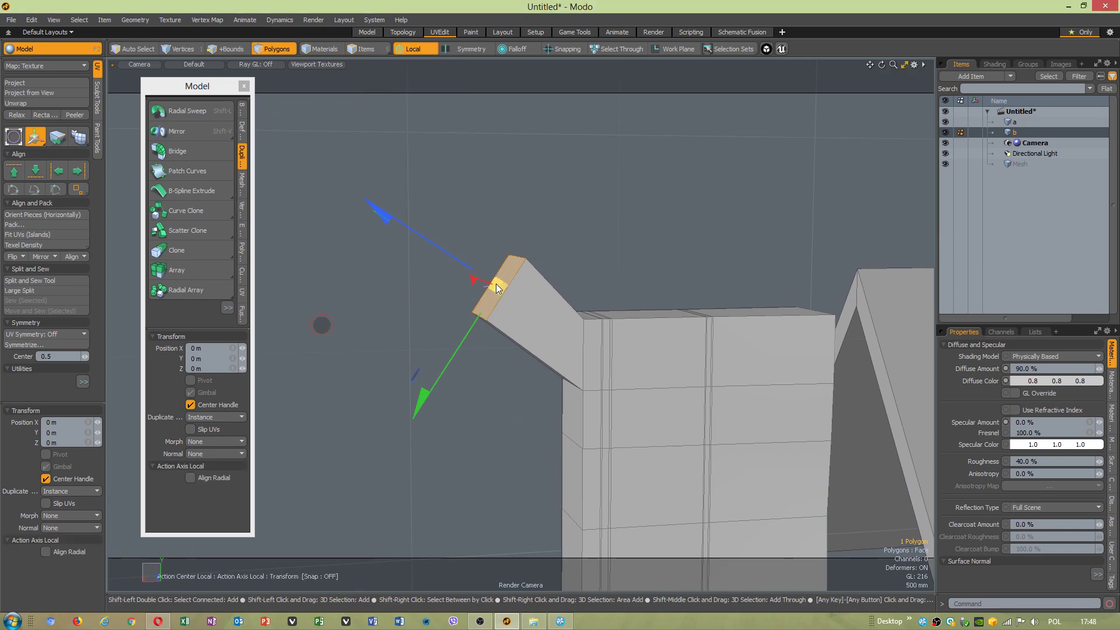
pyautogui.hotkey('shift', 'x')
pyautogui.moveTo(448, 259); pyautogui.dragTo(367, 206)
pyautogui.keyDown('alt'); pyautogui.keyDown('shift'); pyautogui.moveTo(463, 232); pyautogui.dragTo(537, 293); pyautogui.keyUp('shift'); pyautogui.keyUp('alt')
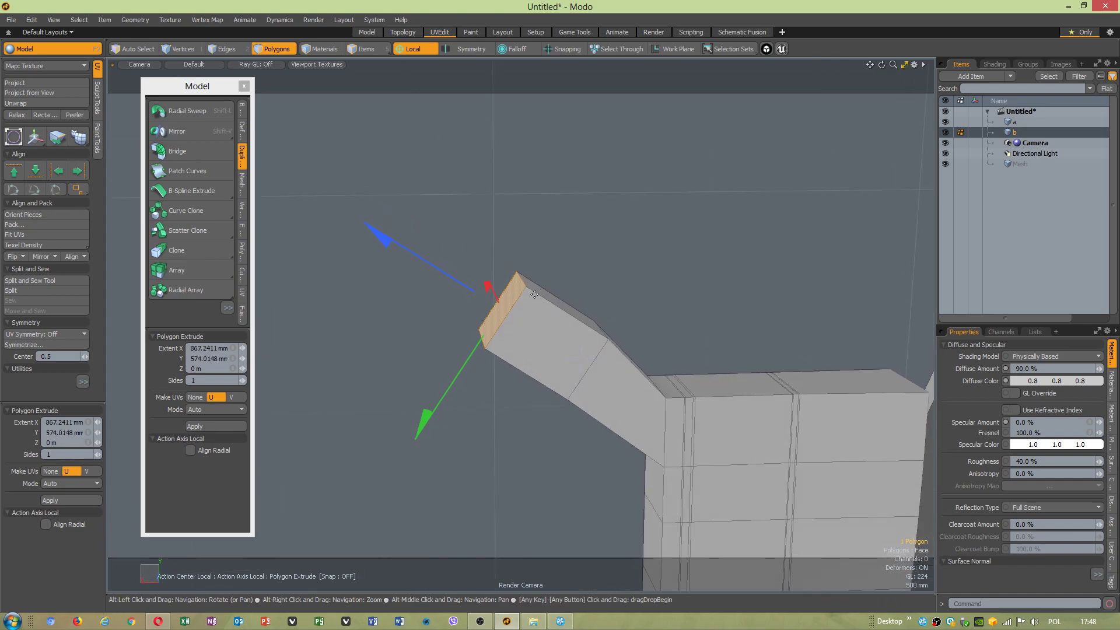
# Extrude the arm's end polygon again along its local axis, about 1.084 m in X and 717.5 mm in Y.
pyautogui.press('space')
pyautogui.hotkey('shift', 'x')
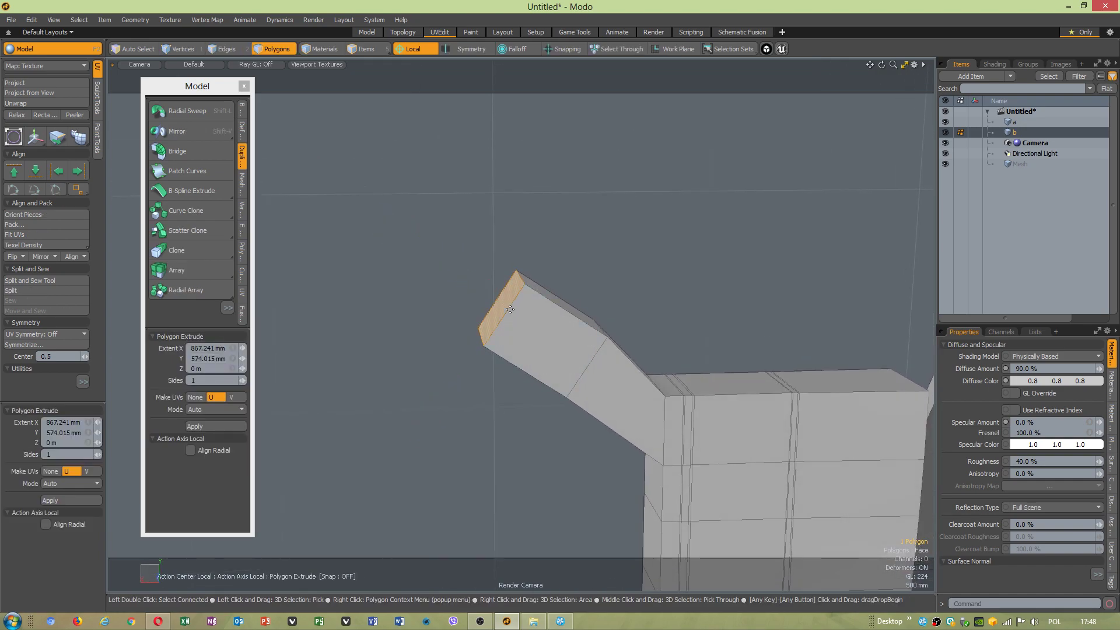
pyautogui.moveTo(503, 304); pyautogui.dragTo(358, 215)
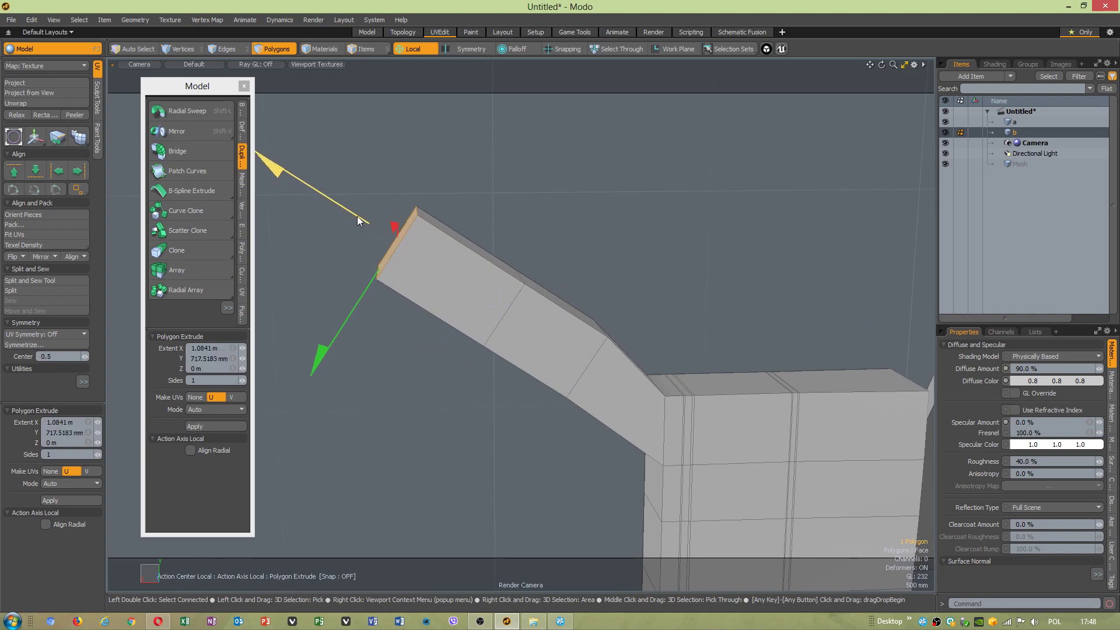
# Rotate the arm's end polygon to bend the arm and move it 480 mm in local Y.
pyautogui.press('e')
pyautogui.moveTo(313, 105); pyautogui.dragTo(277, 130)
pyautogui.press('w')
pyautogui.moveTo(381, 288); pyautogui.dragTo(643, 301)
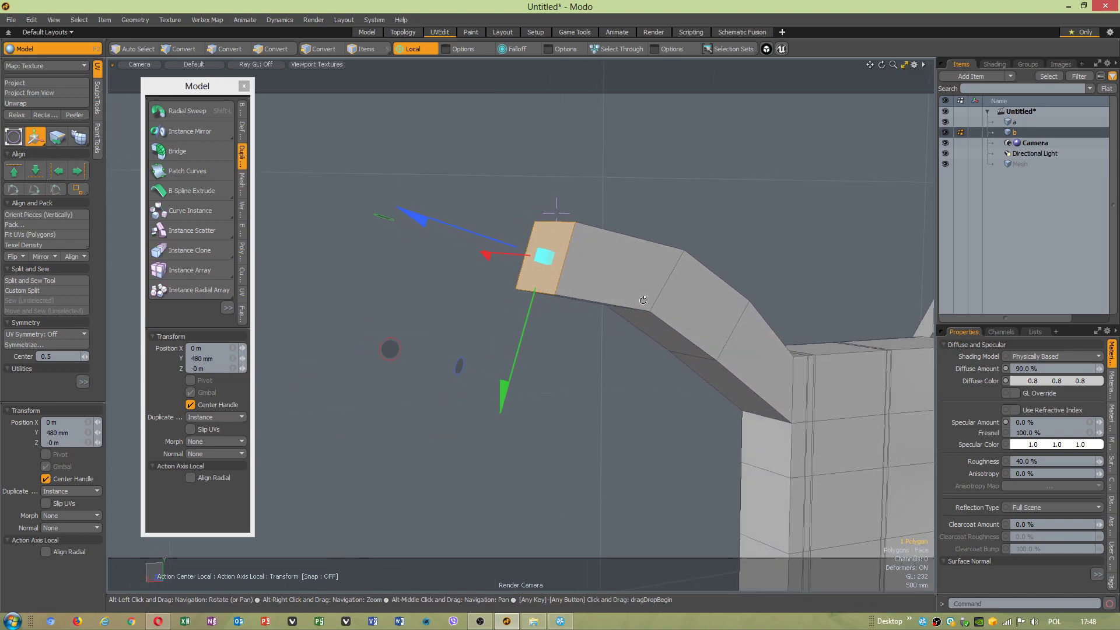
pyautogui.press('q')
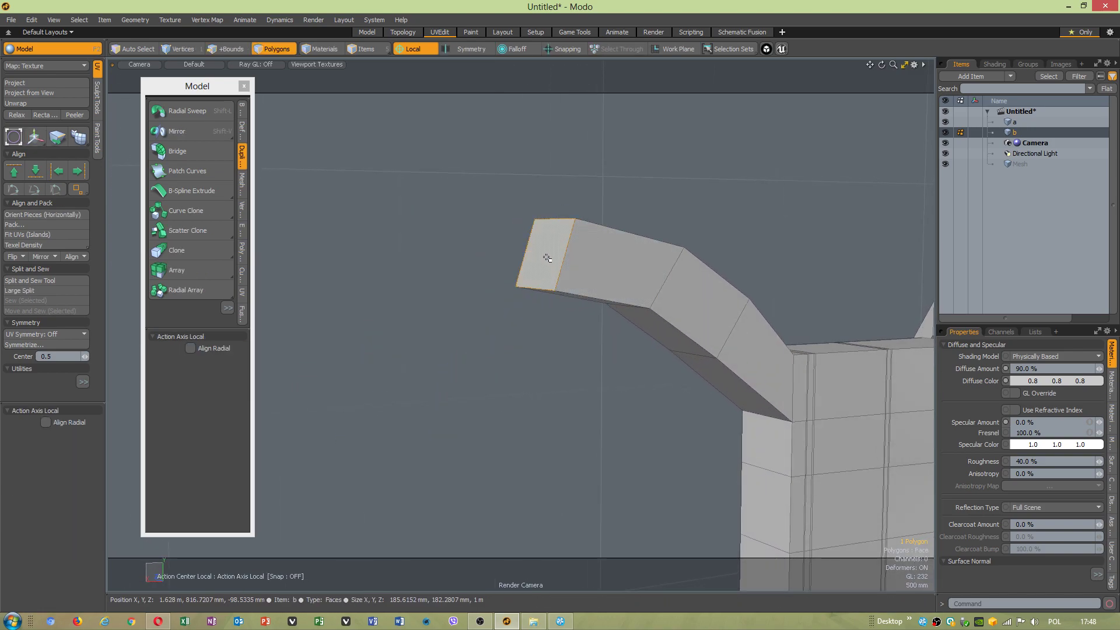
# Extrude the arm's end polygon about 1.384 m in X and -66.9 mm in Y, and rotate it to continue the bend.
pyautogui.hotkey('shift', 'x')
pyautogui.moveTo(494, 238); pyautogui.dragTo(409, 332)
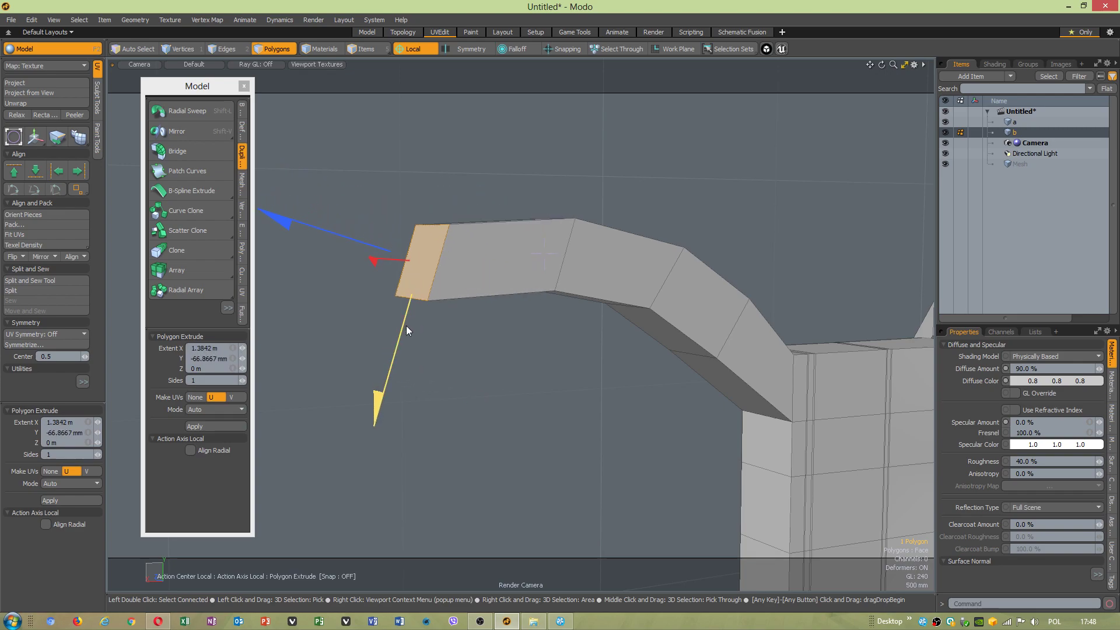
pyautogui.press('e')
pyautogui.moveTo(290, 152); pyautogui.dragTo(318, 198)
pyautogui.press('w')
pyautogui.keyDown('alt'); pyautogui.moveTo(577, 304); pyautogui.dragTo(534, 342); pyautogui.keyUp('alt')
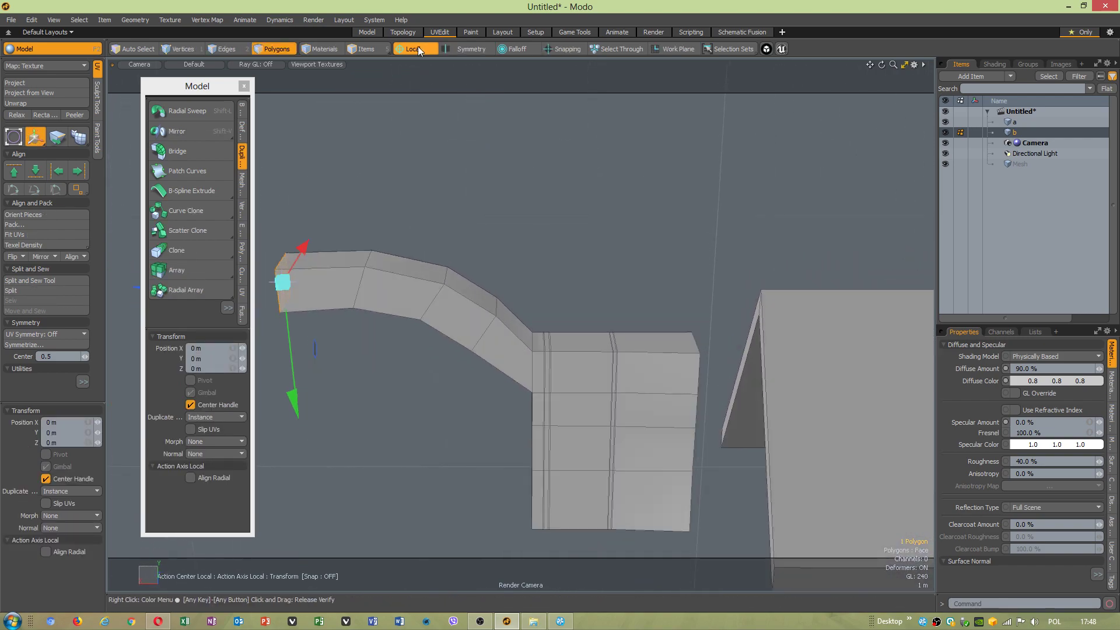
# Switch to item selection and move the whole mesh item b to 3.15 m in X.
pyautogui.click(384, 50)
pyautogui.press('w')
pyautogui.keyDown('alt'); pyautogui.moveTo(611, 410); pyautogui.dragTo(560, 435); pyautogui.keyUp('alt')
pyautogui.moveTo(488, 432); pyautogui.dragTo(355, 375)
pyautogui.keyDown('alt'); pyautogui.moveTo(542, 344); pyautogui.dragTo(665, 335); pyautogui.keyUp('alt')
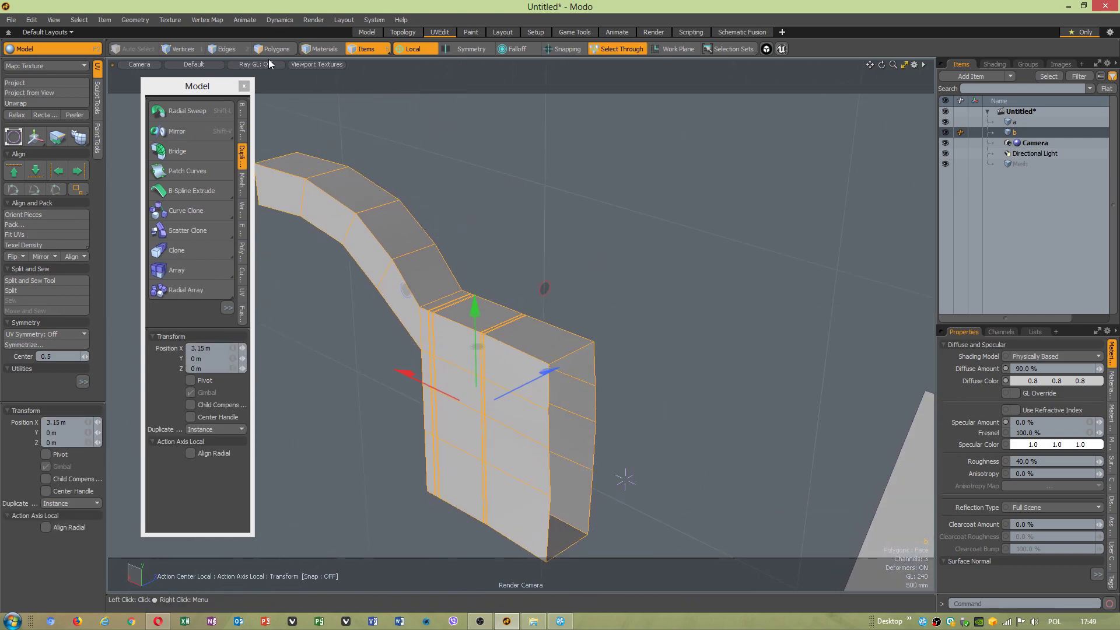
# Select the rim edge loop of the box's open end and close it with a polygon, leaving the edges deselected.
pyautogui.click(224, 49)
pyautogui.doubleClick(578, 437)
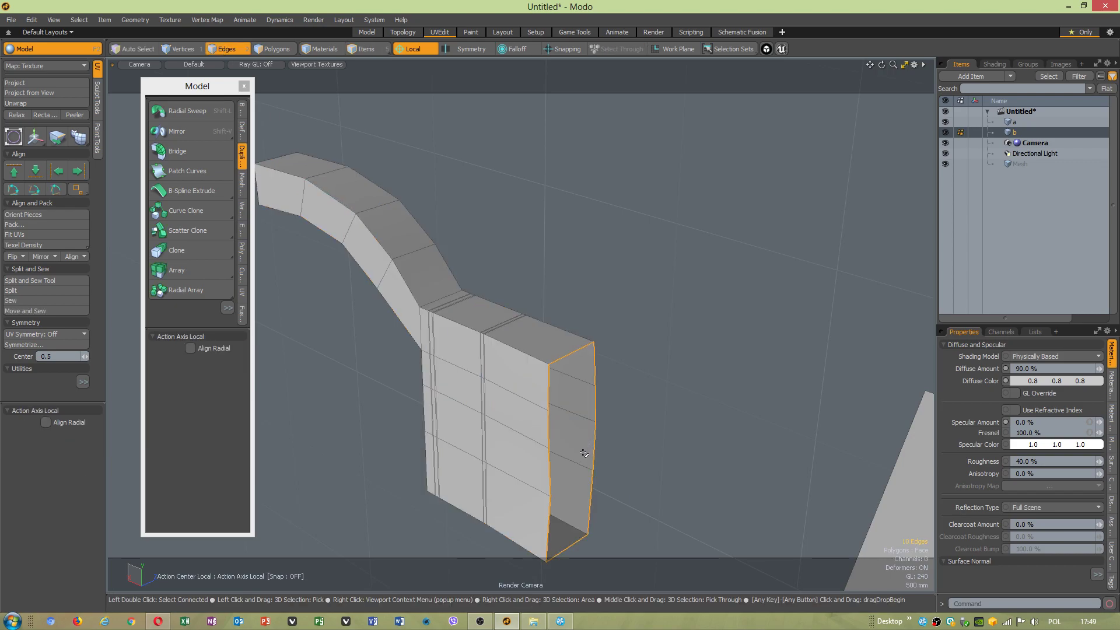
pyautogui.press('p')
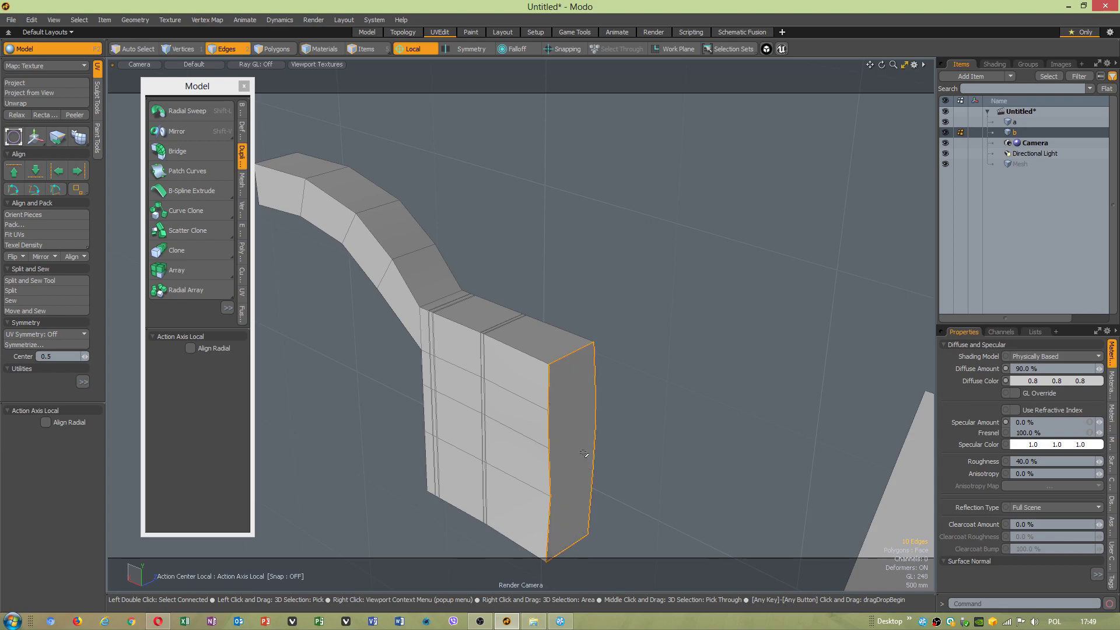
pyautogui.click(641, 411)
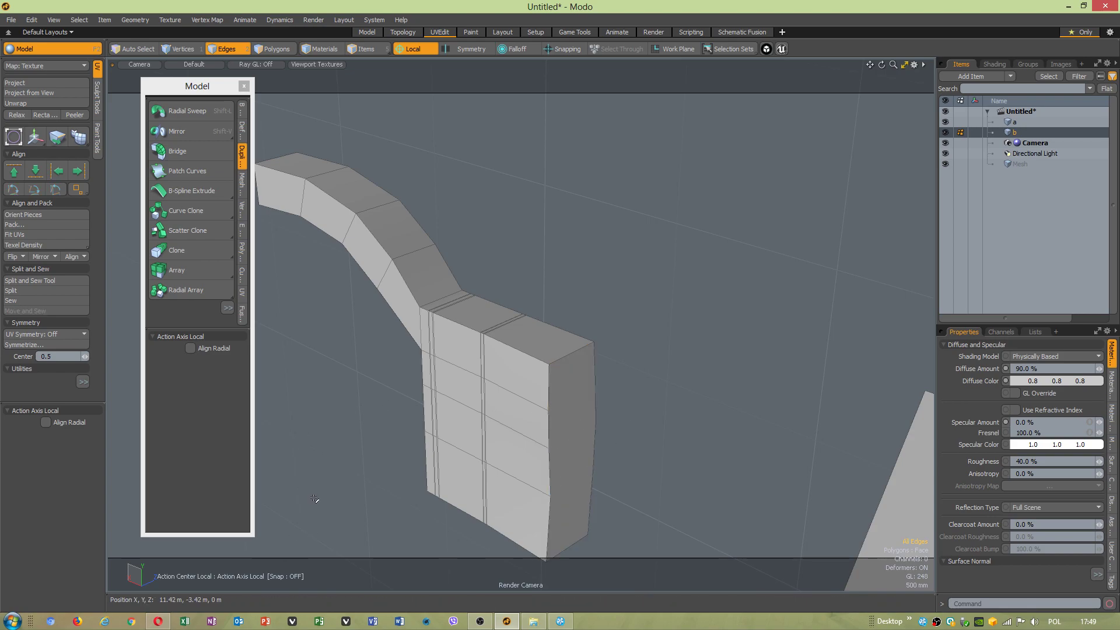
# Try to cut vertically across the box's side with Edge Slice while Multi Slice is enabled.
pyautogui.hotkey('alt', 'c')
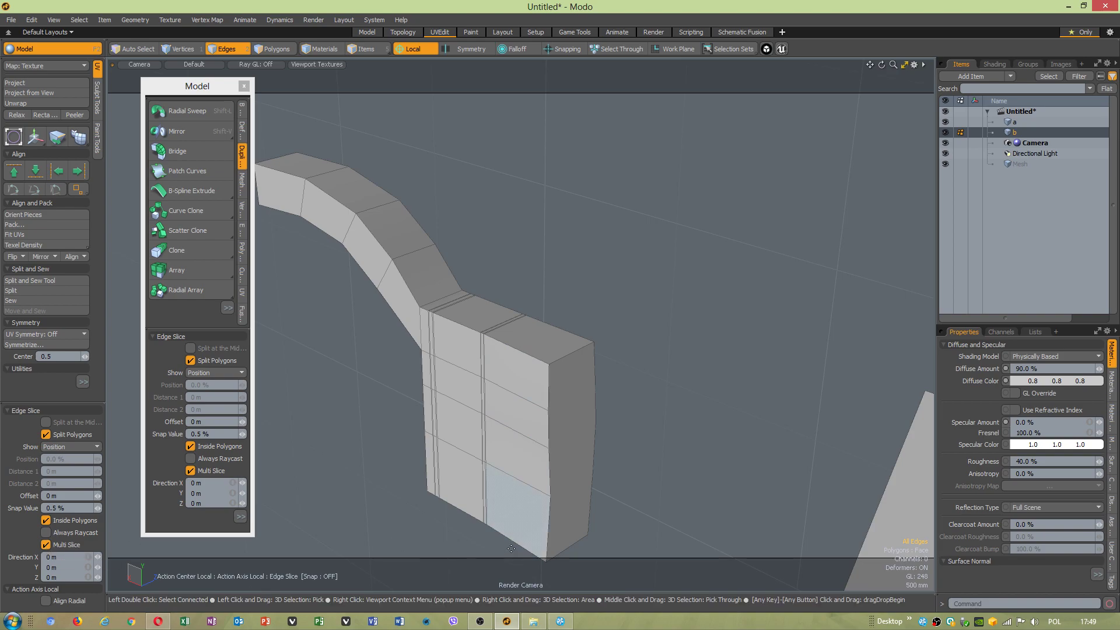
pyautogui.moveTo(511, 540); pyautogui.dragTo(517, 465)
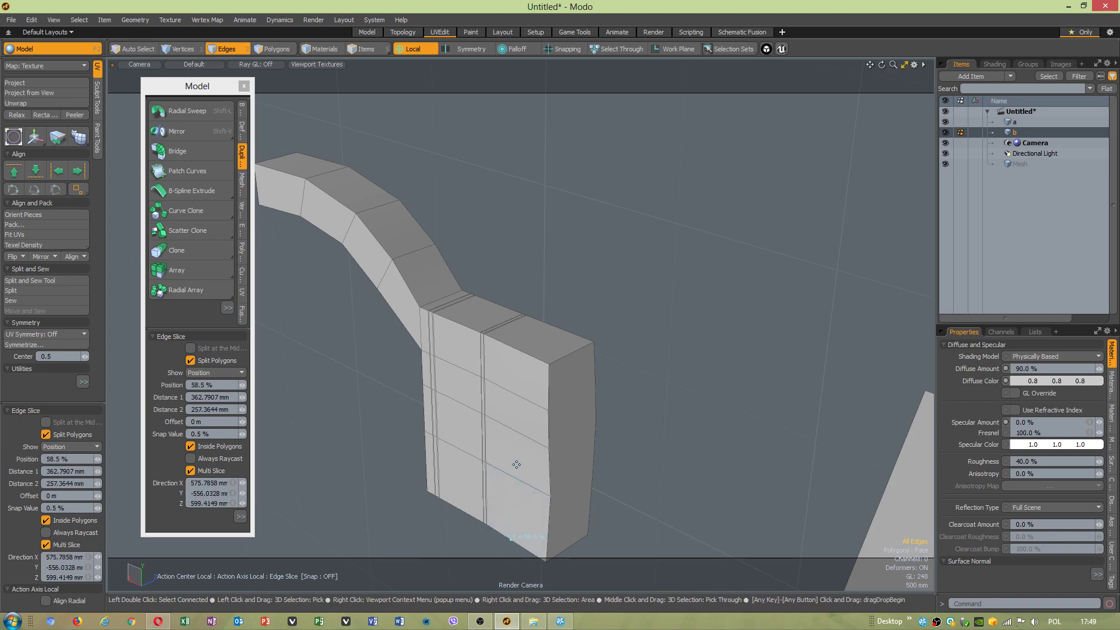
pyautogui.click(511, 348)
pyautogui.press('space')
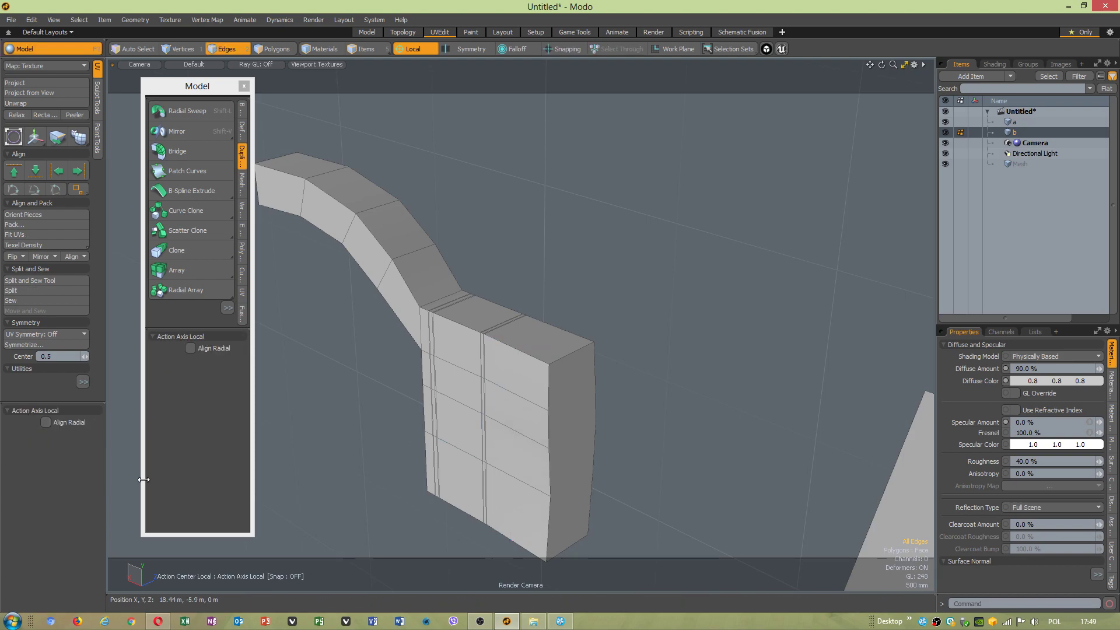
# Turn off Multi Slice and edge-slice the box's side near the capped end from the bottom edge up across the top.
pyautogui.press('c')
pyautogui.click(46, 545)
pyautogui.click(508, 536)
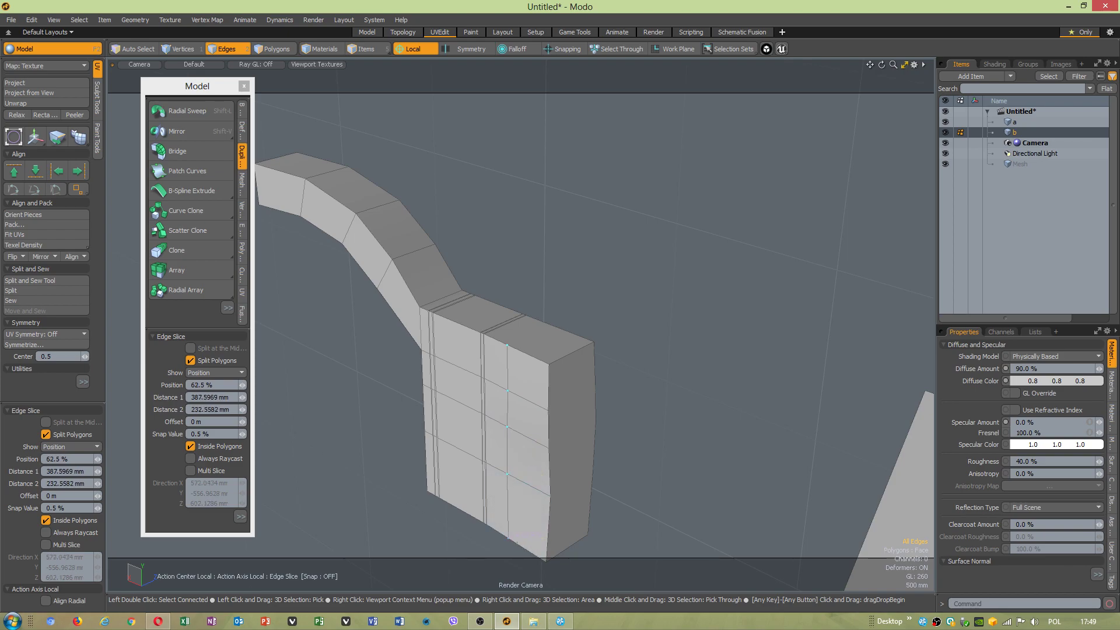
pyautogui.click(523, 353)
pyautogui.press('q')
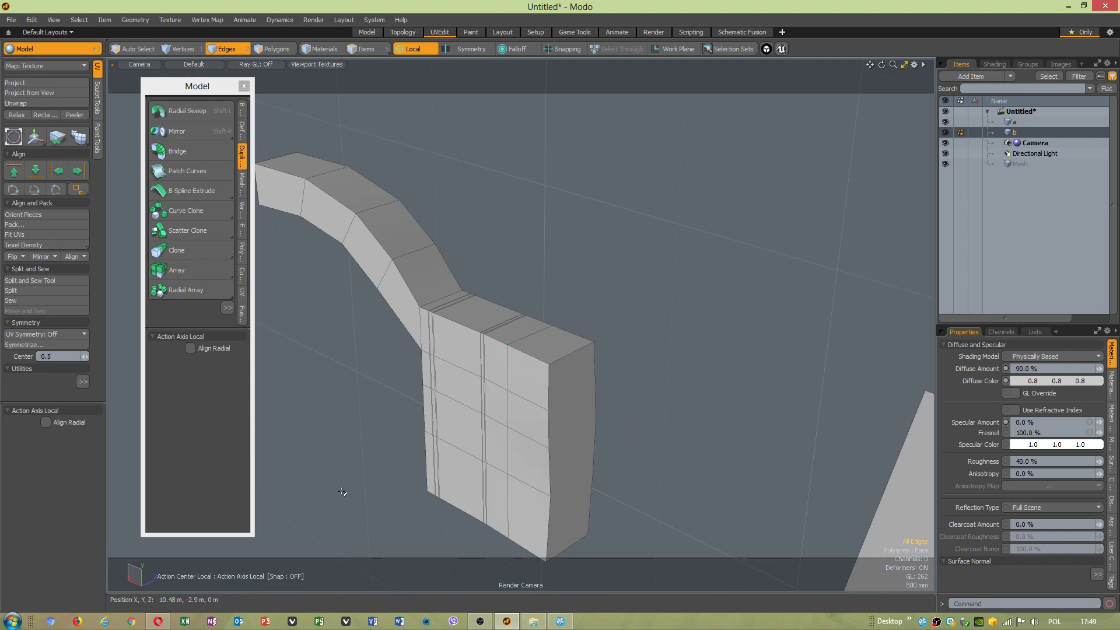
# Enable Always Raycast and Multi Slice for Edge Slice and cut an inset line down one long side of the end cap, corner to corner.
pyautogui.press('q')
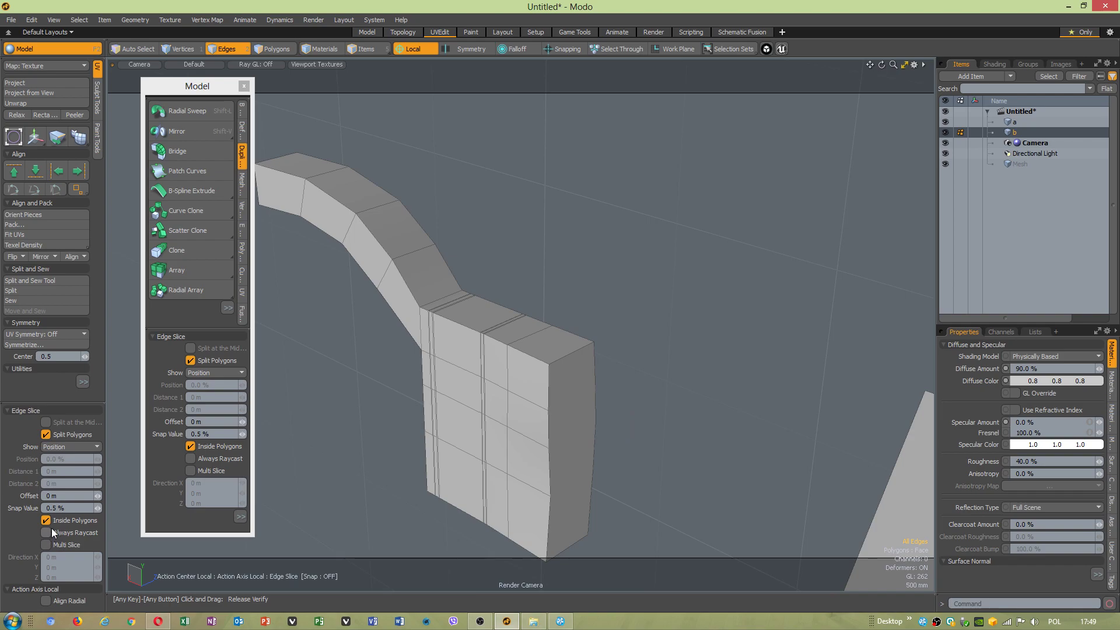
pyautogui.click(46, 543)
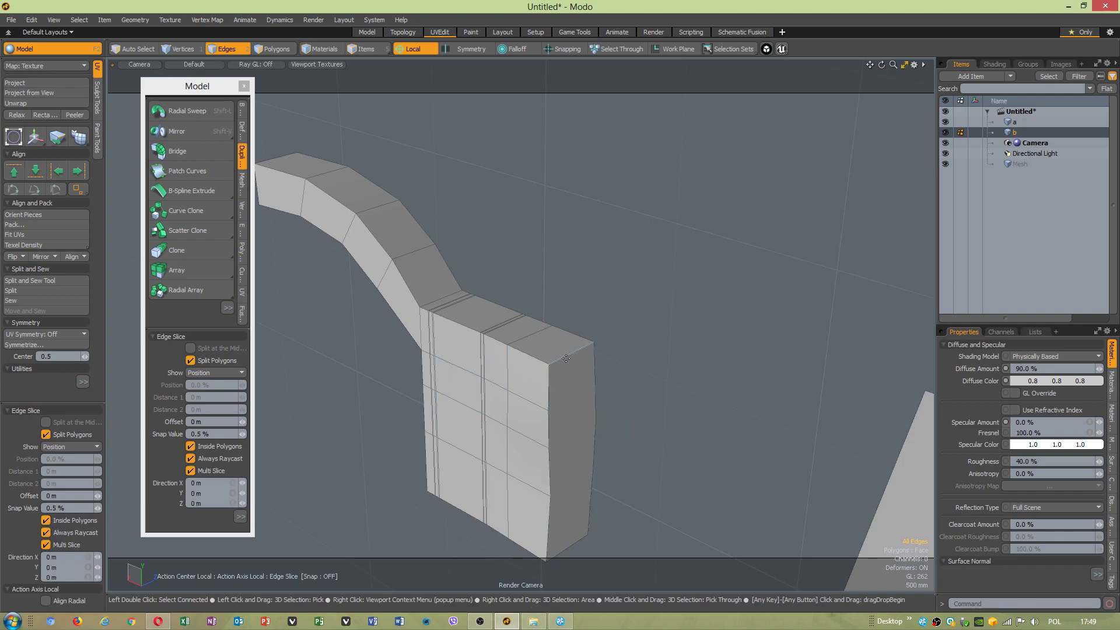
pyautogui.click(549, 364)
pyautogui.click(559, 380)
pyautogui.click(572, 542)
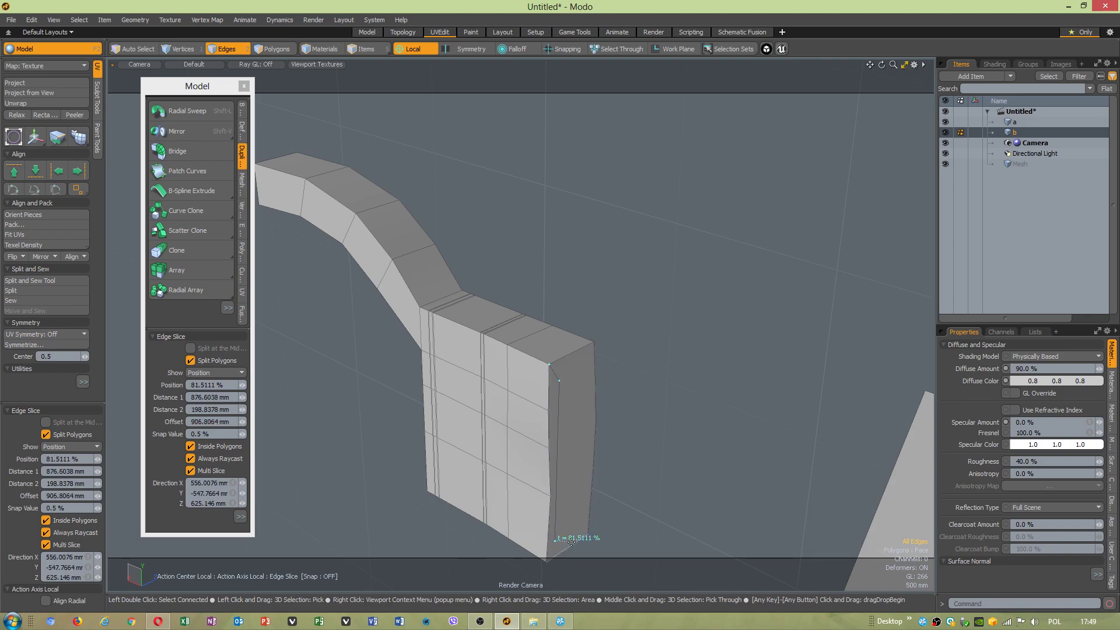
pyautogui.press('space')
# Edge-slice across the top of the end cap from the inset line's upper point to the opposite upper corner.
pyautogui.keyDown('alt'); pyautogui.moveTo(584, 444); pyautogui.dragTo(544, 461); pyautogui.keyUp('alt')
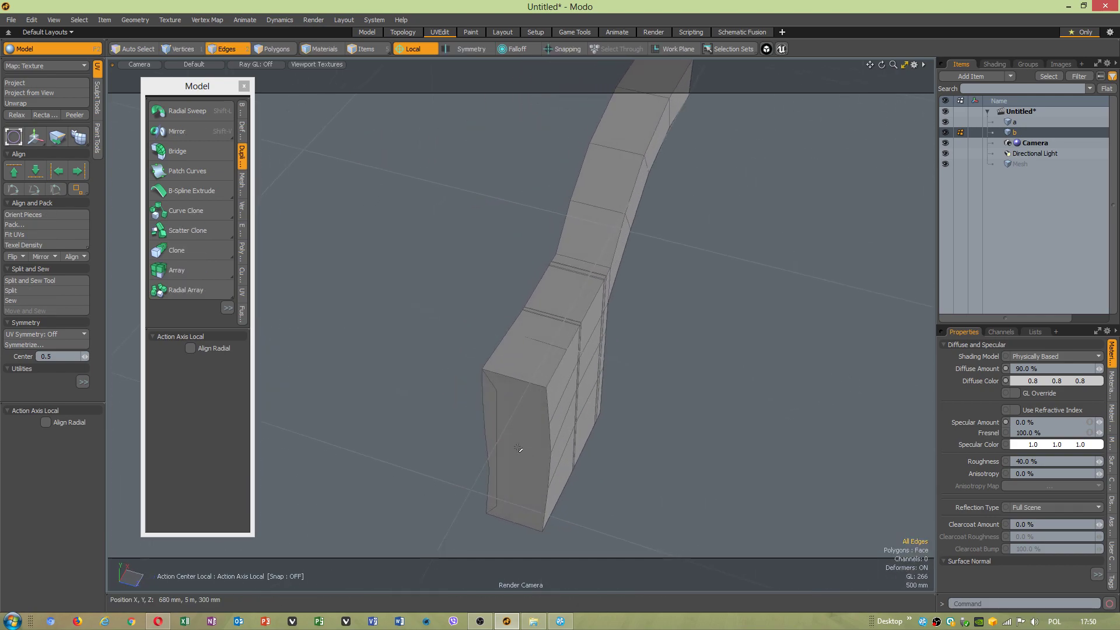
pyautogui.press('q')
pyautogui.click(496, 389)
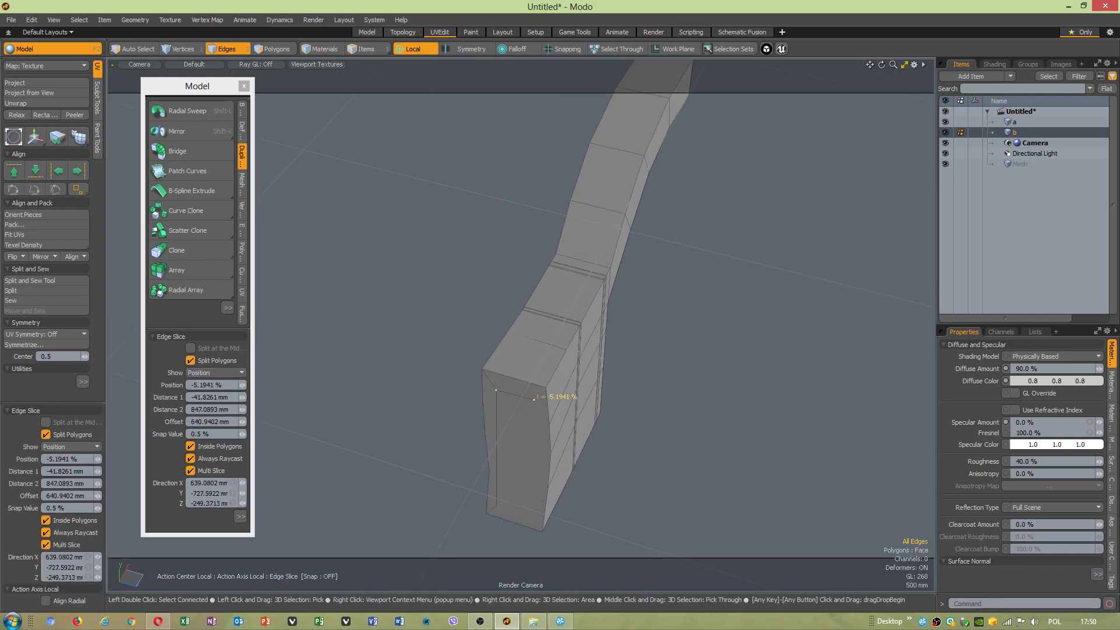
pyautogui.click(545, 387)
pyautogui.press('q')
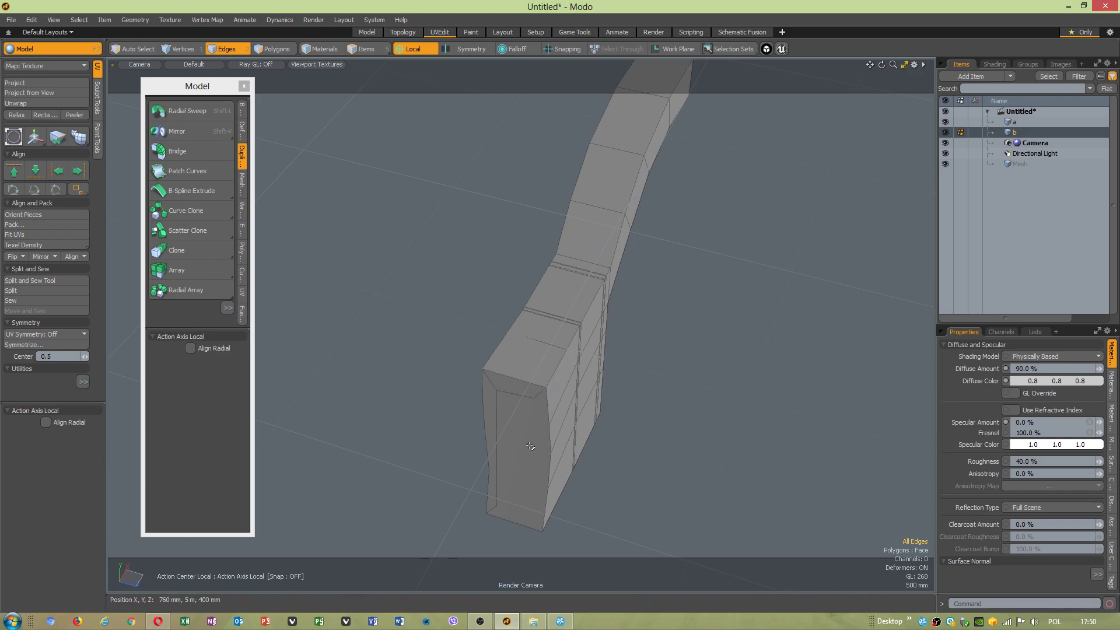
# Edge-slice the end cap's other long side down to its lower corner and close the inset rectangle along the bottom.
pyautogui.press('q')
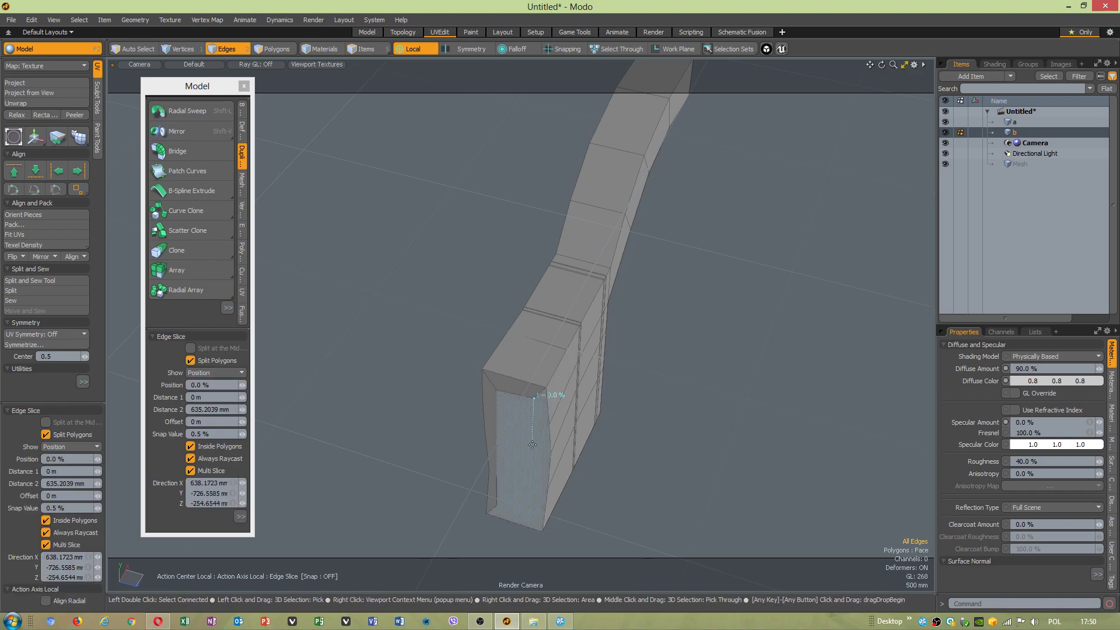
pyautogui.click(534, 510)
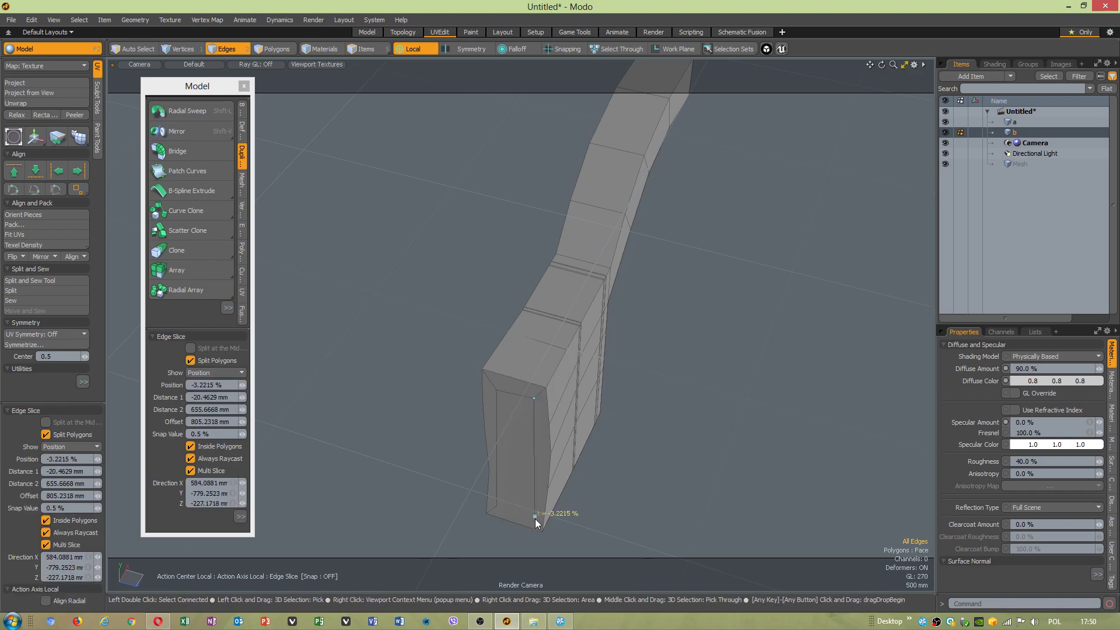
pyautogui.press('q')
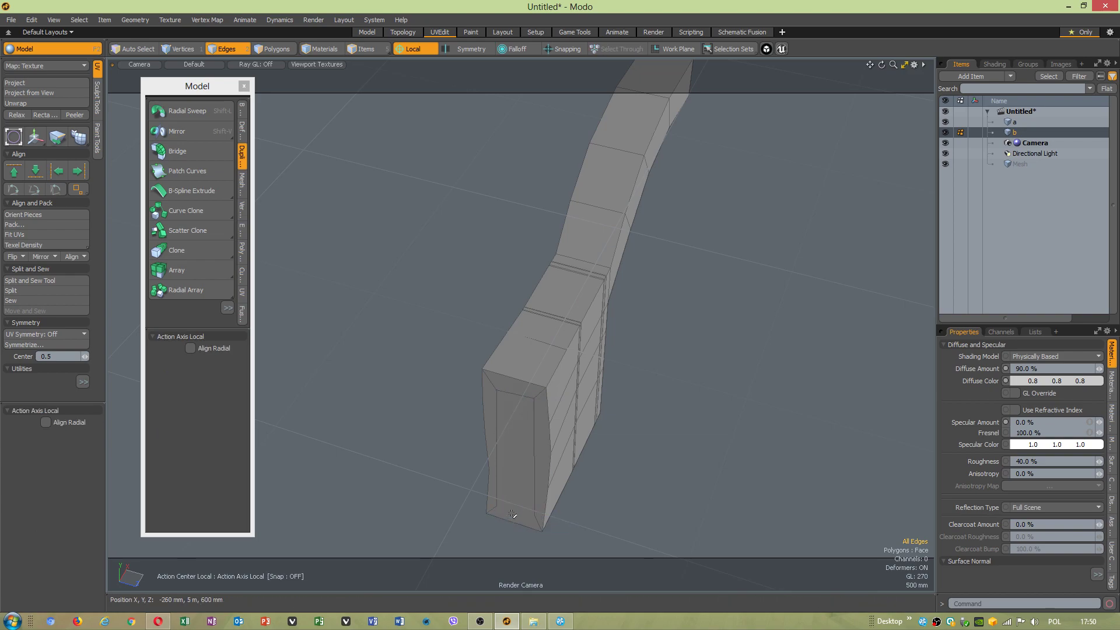
pyautogui.press('q')
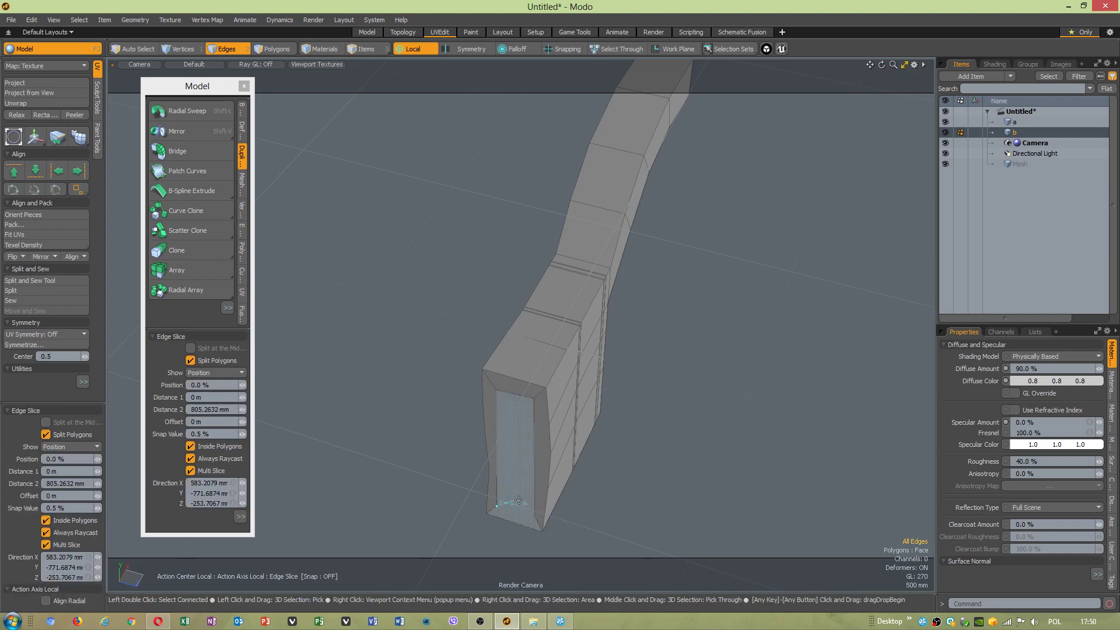
pyautogui.click(535, 515)
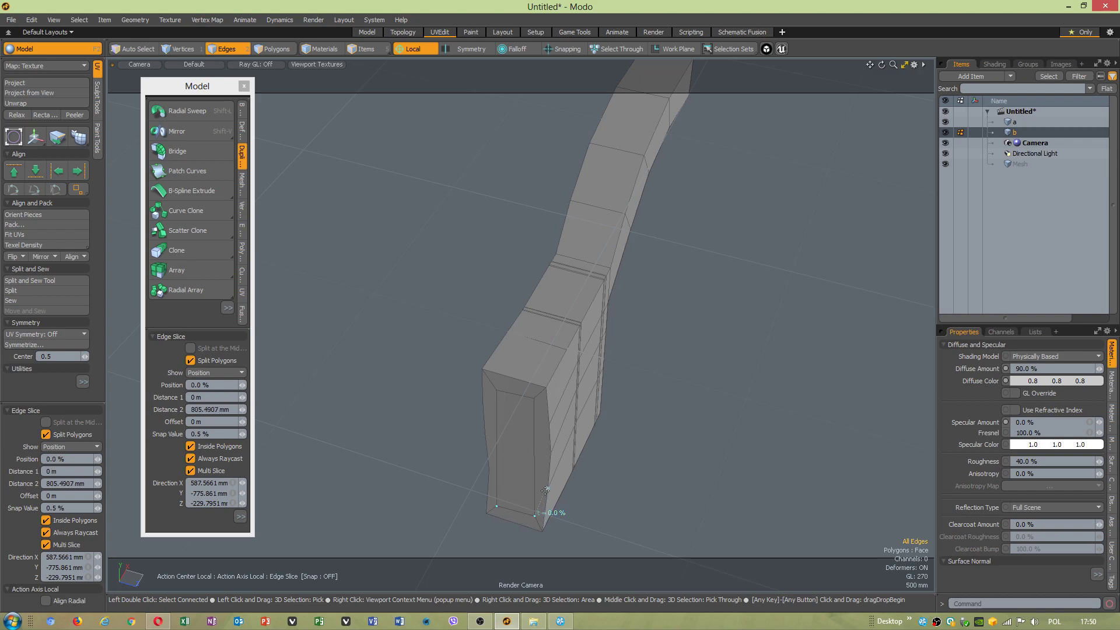
pyautogui.press('q')
# Toggle the subdivision surface on and off to check how the inset end cap rounds.
pyautogui.keyDown('alt'); pyautogui.moveTo(525, 474); pyautogui.dragTo(546, 472, button='right'); pyautogui.keyUp('alt')
pyautogui.keyDown('alt'); pyautogui.moveTo(546, 472); pyautogui.dragTo(514, 444); pyautogui.keyUp('alt')
pyautogui.press('Tab')
pyautogui.press('Tab')
pyautogui.press('Tab')
pyautogui.press('Tab')
pyautogui.keyDown('alt'); pyautogui.moveTo(490, 442); pyautogui.dragTo(525, 471); pyautogui.keyUp('alt')
# Edge-slice across the box's underside from the foot of the side's vertical cut near the end cap to the opposite edge.
pyautogui.hotkey('alt', 'c')
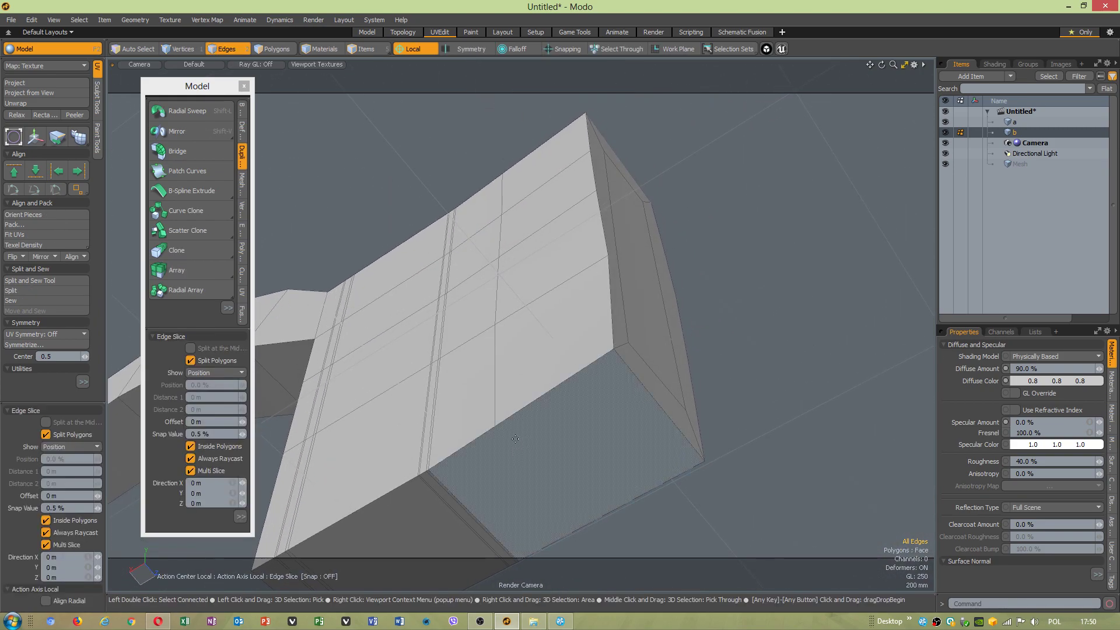
pyautogui.click(496, 424)
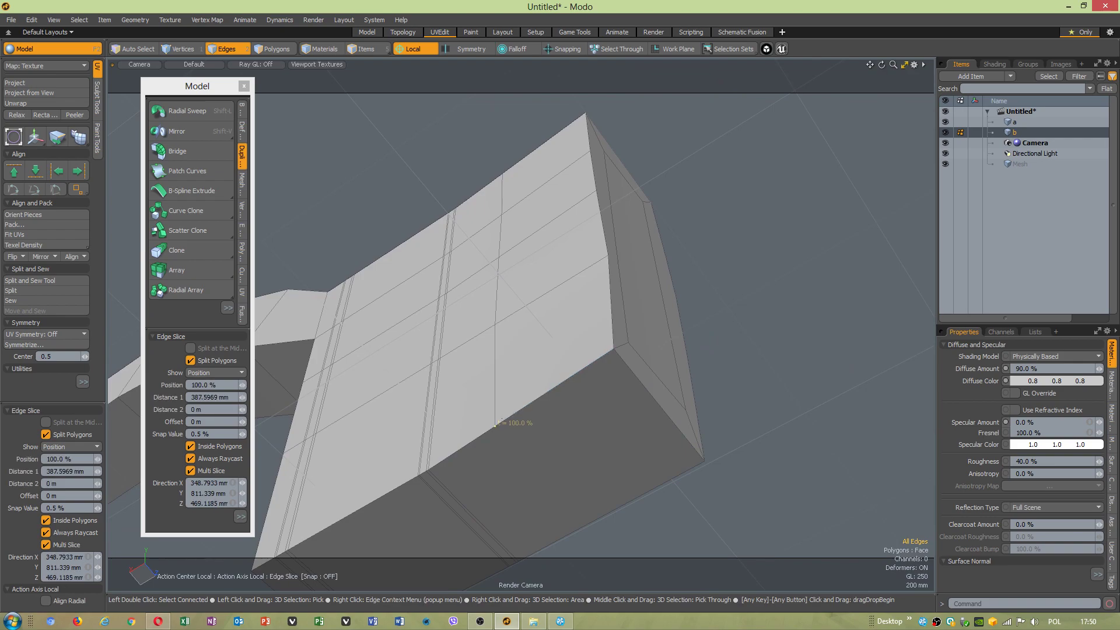
pyautogui.click(588, 522)
pyautogui.press('space')
# Edge-slice horizontally across the end cap in line with the side's uppermost horizontal edges.
pyautogui.keyDown('alt'); pyautogui.moveTo(640, 418); pyautogui.dragTo(627, 322); pyautogui.keyUp('alt')
pyautogui.keyDown('alt'); pyautogui.moveTo(706, 286); pyautogui.dragTo(630, 277); pyautogui.keyUp('alt')
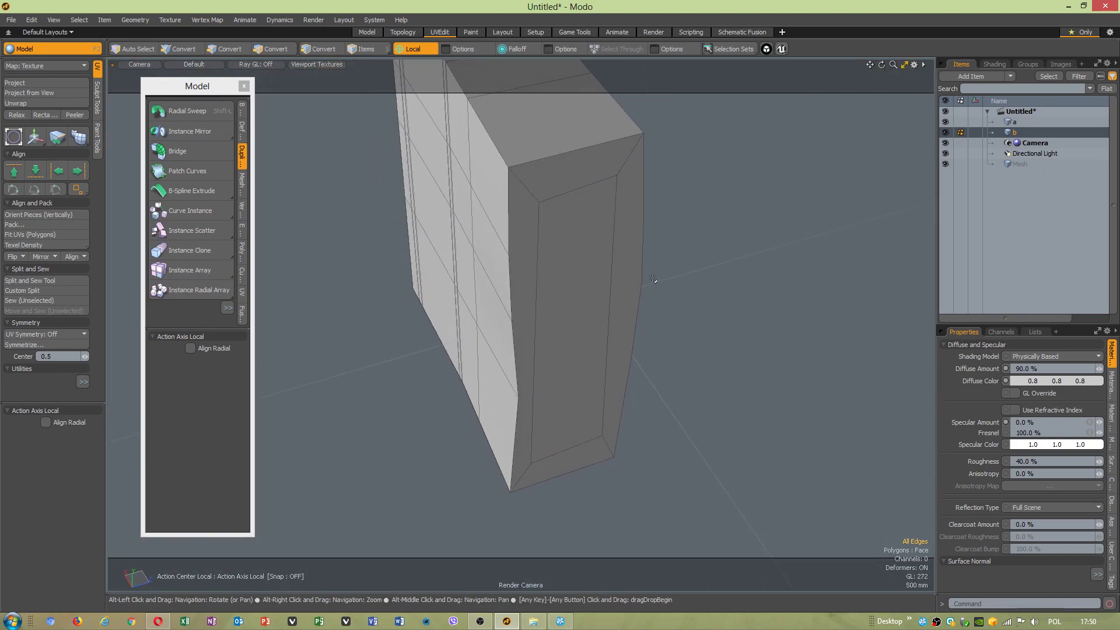
pyautogui.press('2')
pyautogui.hotkey('alt', 'c')
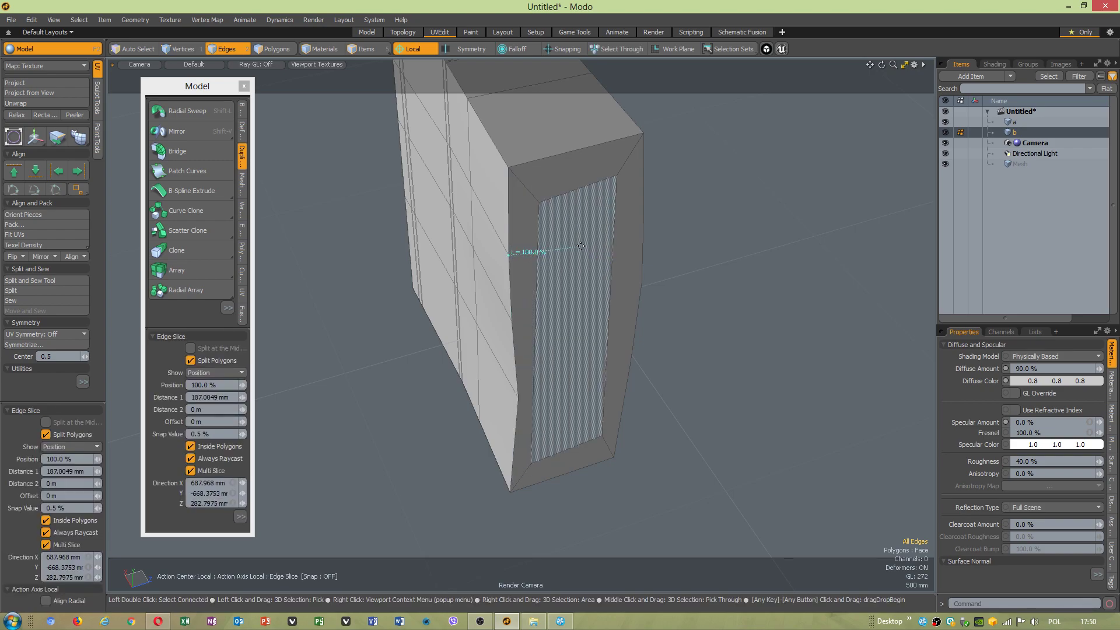
pyautogui.click(643, 222)
pyautogui.press('space')
# Add two more horizontal edge slices across the end cap, level with the side's middle and lower horizontal edges.
pyautogui.press('c')
pyautogui.click(514, 336)
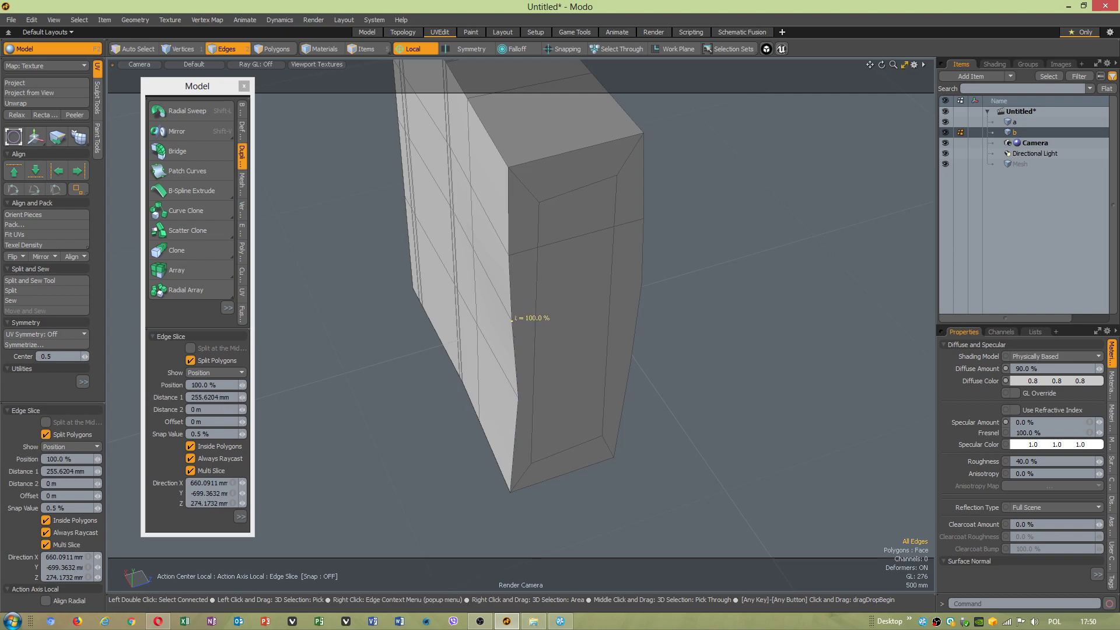
pyautogui.click(642, 287)
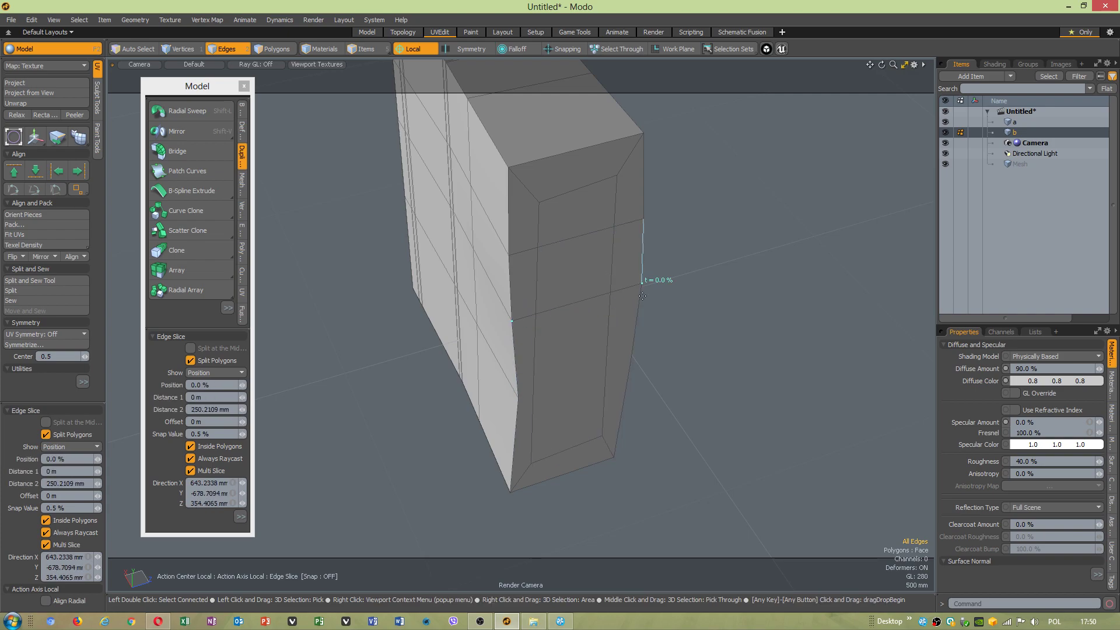
pyautogui.press('space')
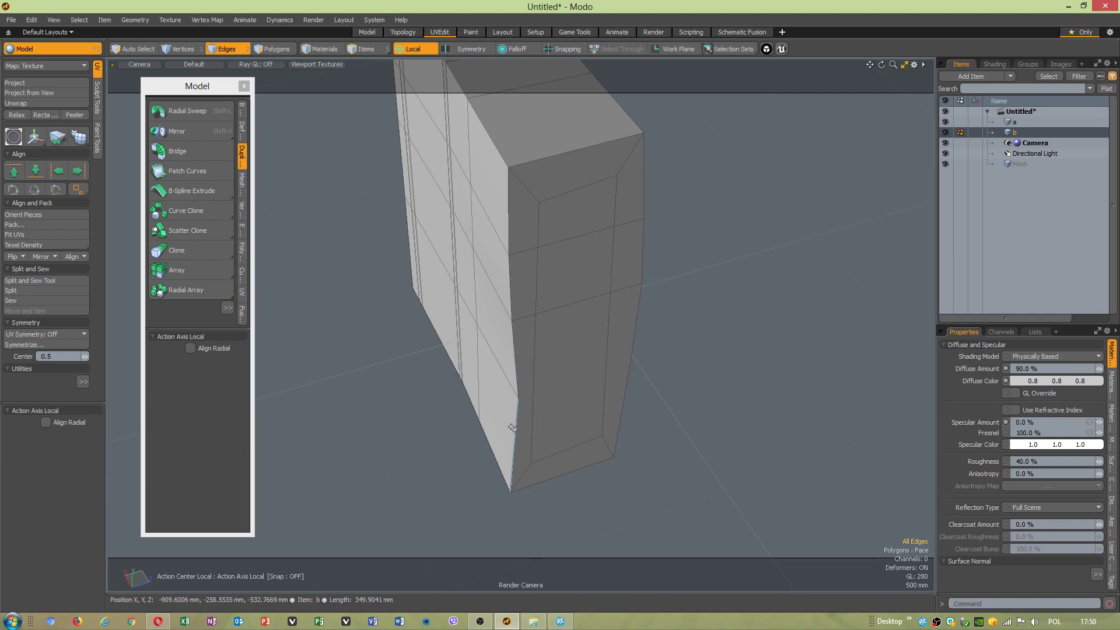
pyautogui.press('c')
pyautogui.click(518, 397)
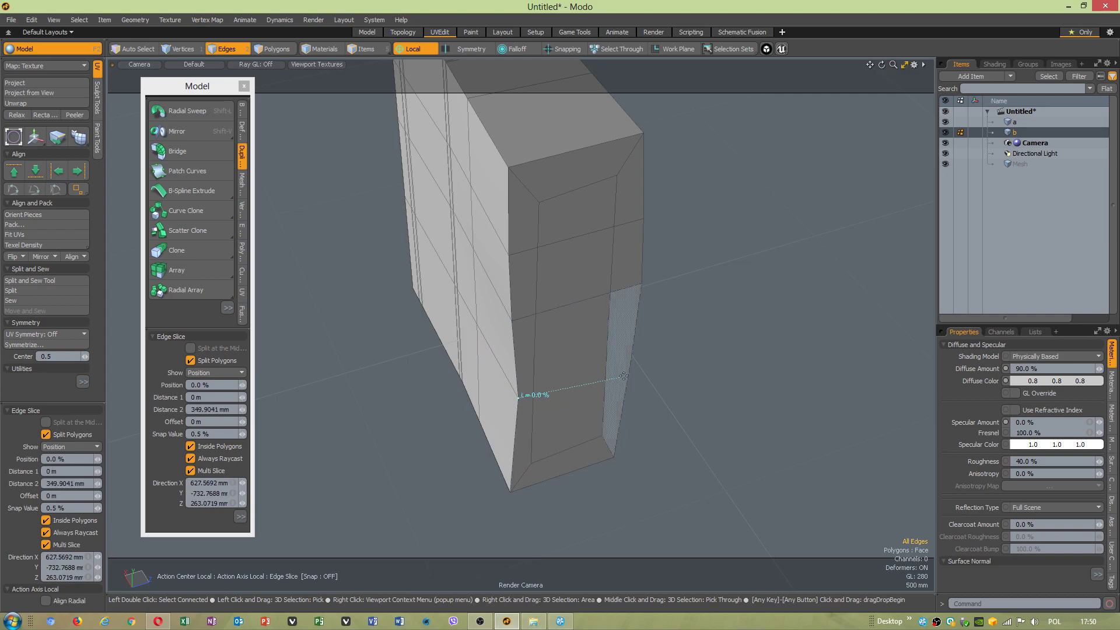
pyautogui.click(631, 363)
pyautogui.press('space')
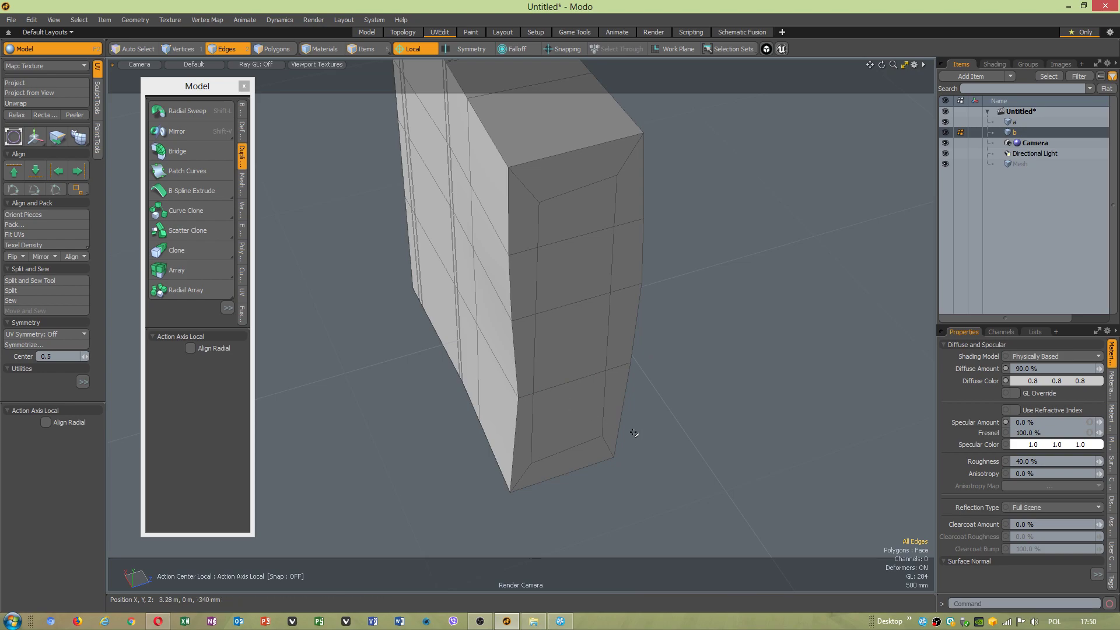
# Turn mesh b into a subdivision surface and edge-slice a short cut near the box's bottom edge close to the rounded end.
pyautogui.press('Tab')
pyautogui.keyDown('alt'); pyautogui.moveTo(520, 439); pyautogui.dragTo(485, 388); pyautogui.keyUp('alt')
pyautogui.keyDown('alt'); pyautogui.moveTo(485, 387); pyautogui.dragTo(550, 387, button='right'); pyautogui.keyUp('alt')
pyautogui.press('c')
pyautogui.click(492, 415)
pyautogui.click(517, 425)
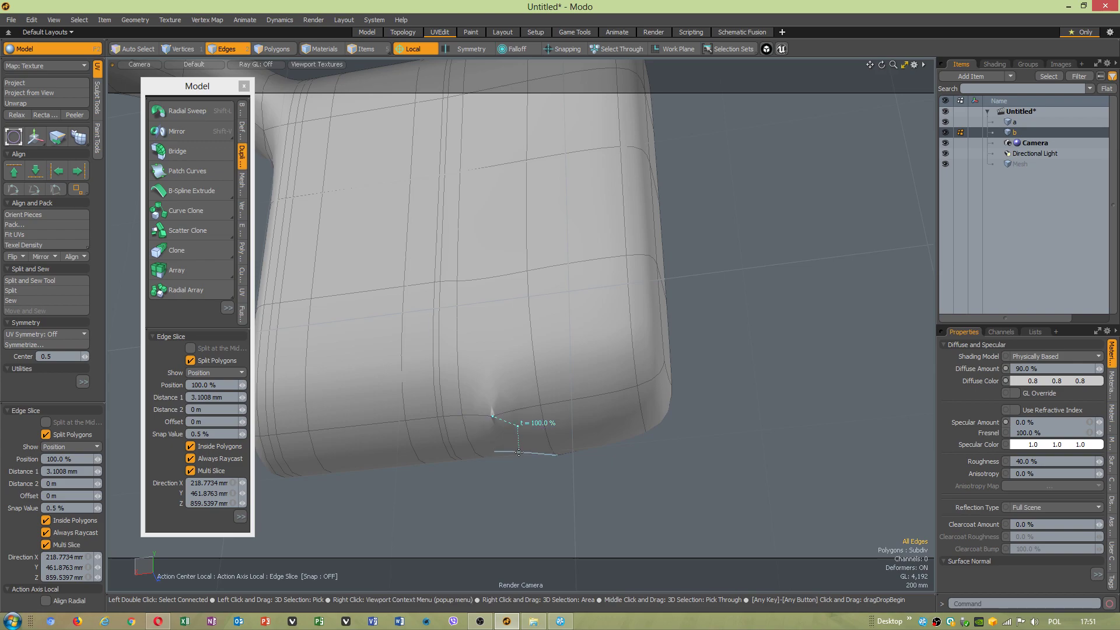
pyautogui.press('space')
# Switch to item selection, show mesh b's surface subdivision properties and try to change the Catmull-Clark Current Level.
pyautogui.keyDown('alt'); pyautogui.moveTo(751, 491); pyautogui.dragTo(389, 73); pyautogui.keyUp('alt')
pyautogui.press('5')
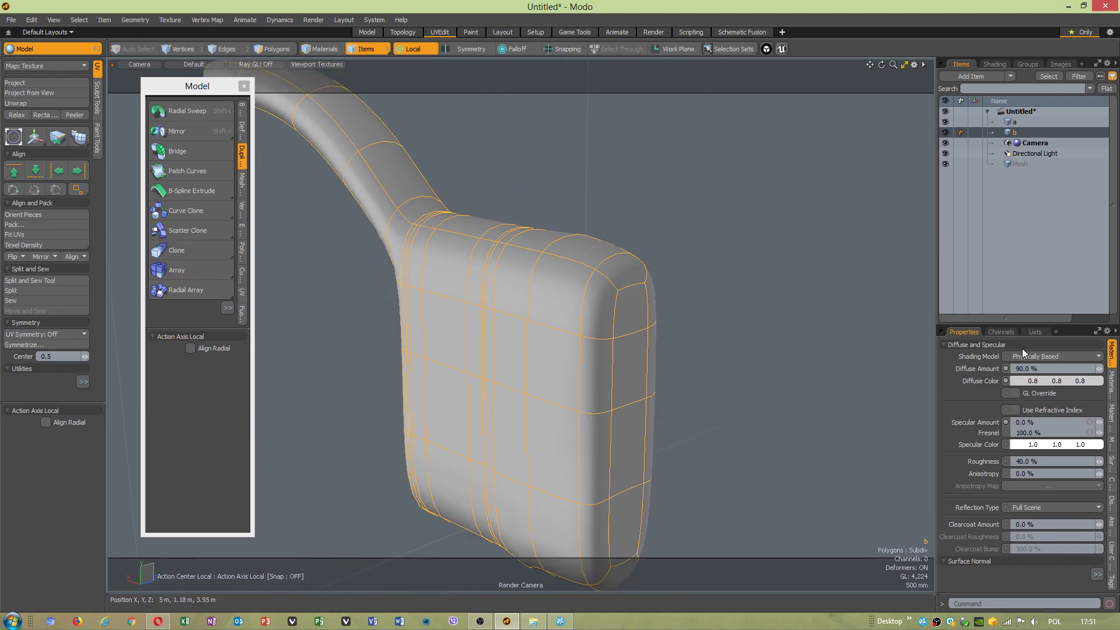
pyautogui.click(1112, 467)
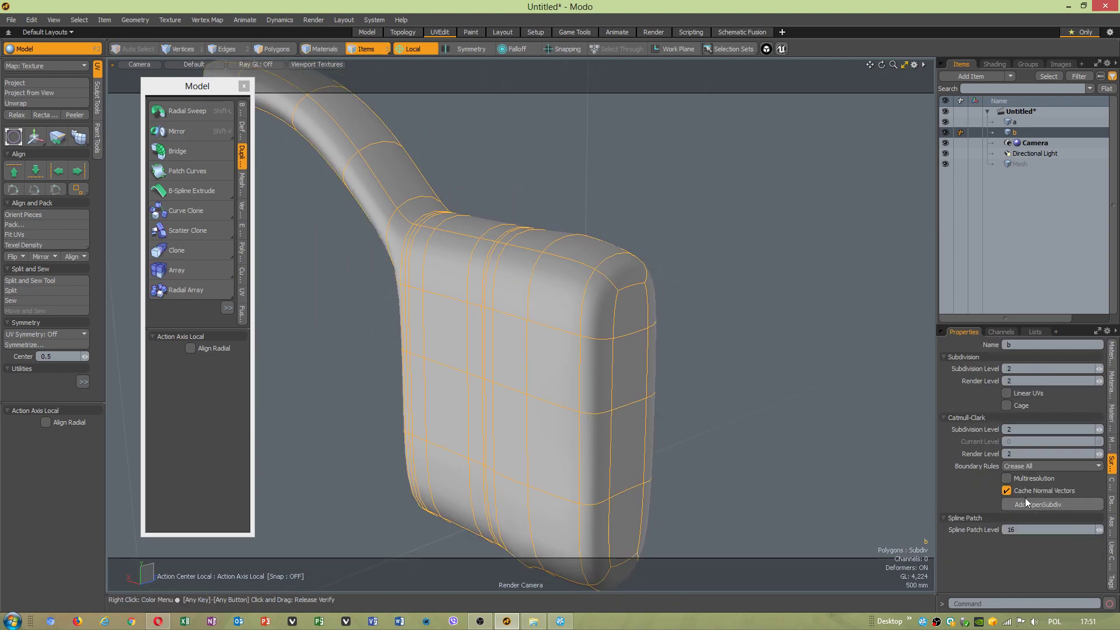
pyautogui.click(1099, 442)
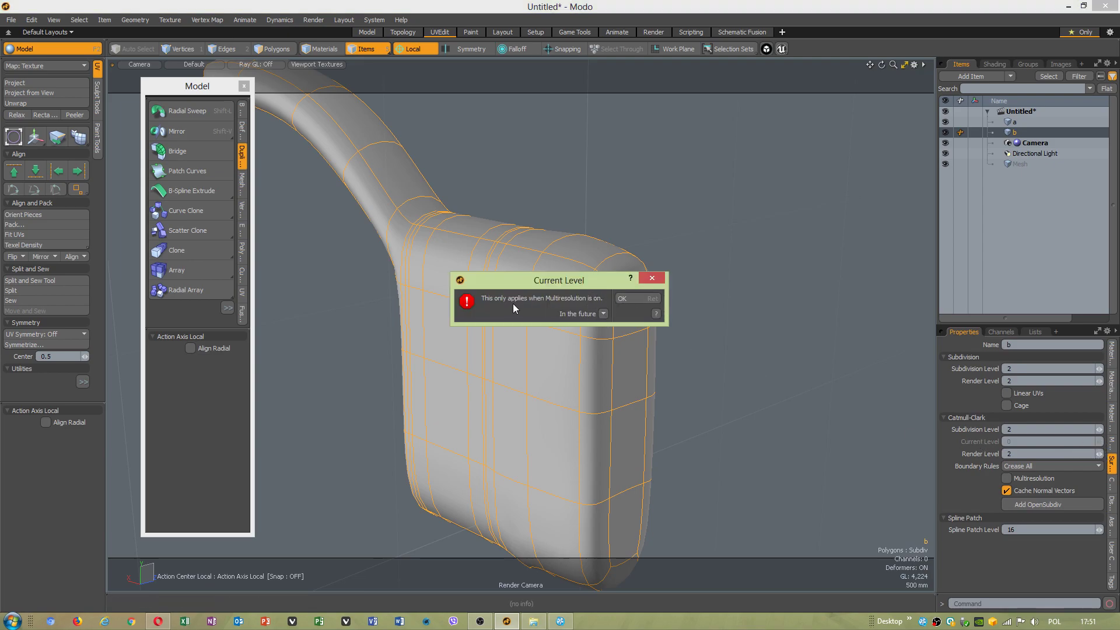
pyautogui.click(635, 298)
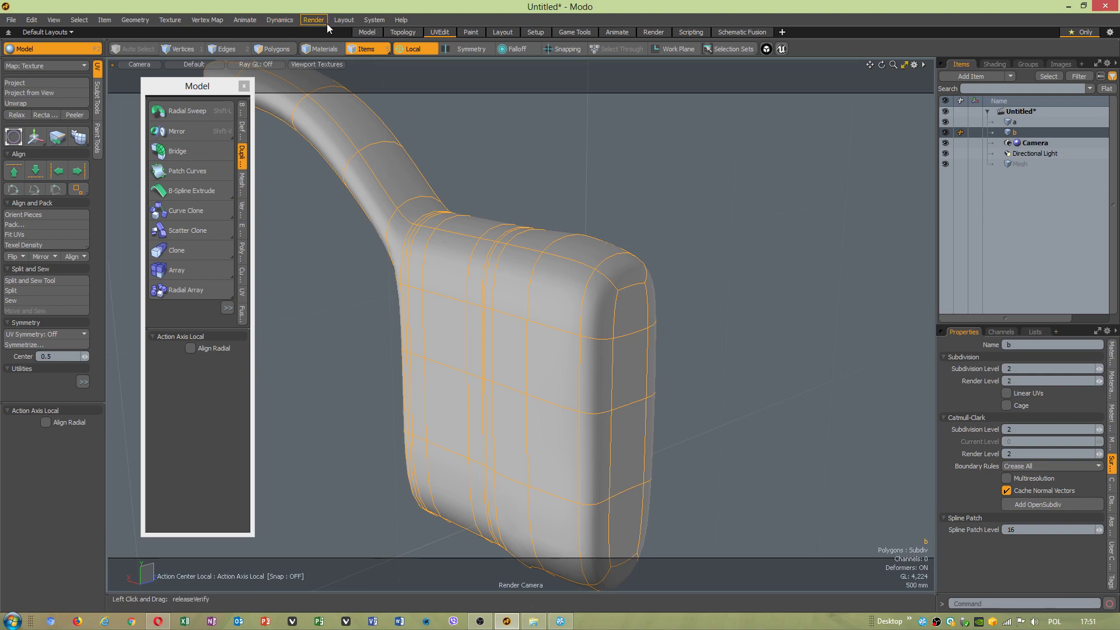
# Open the preferences and show the rendering Preview settings with the render subdivision level options.
pyautogui.click(374, 19)
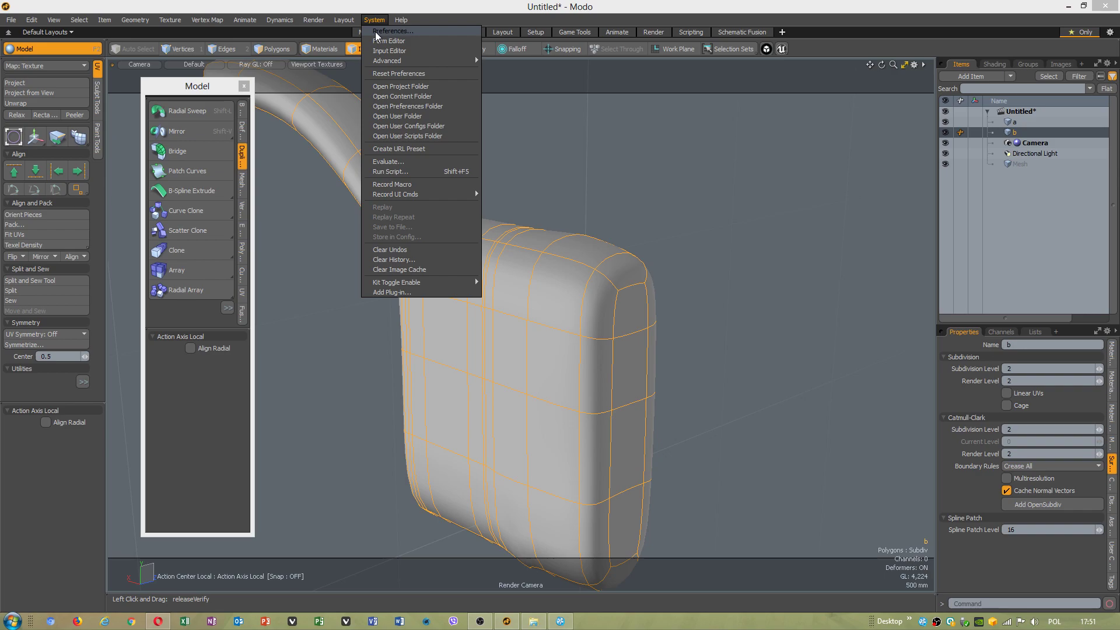
pyautogui.click(376, 31)
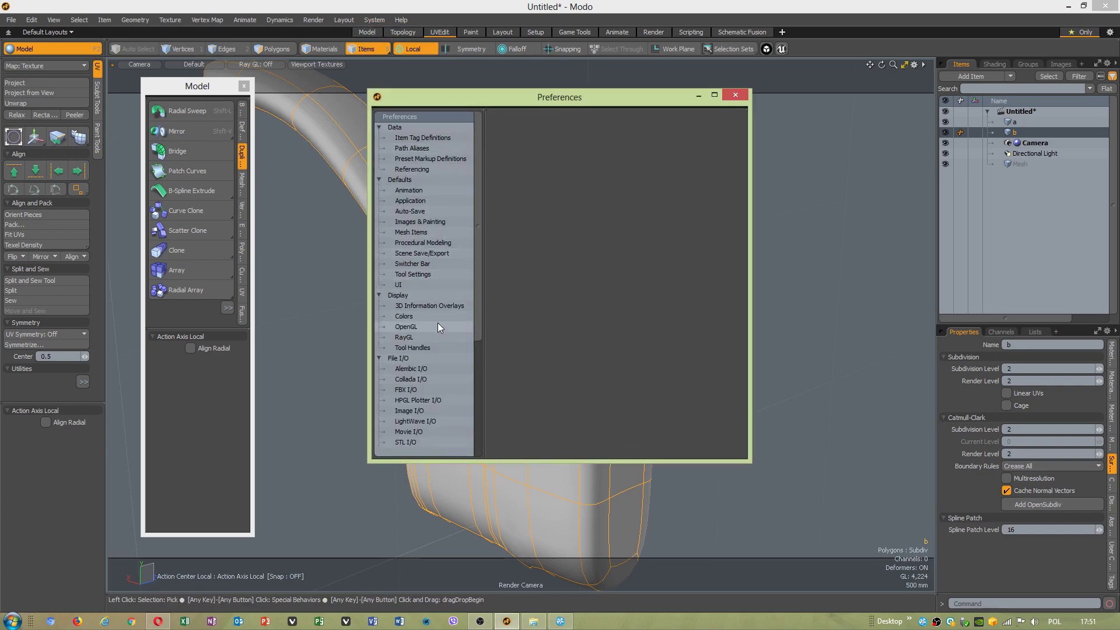
pyautogui.scroll(-2, 448, 389)
pyautogui.click(408, 401)
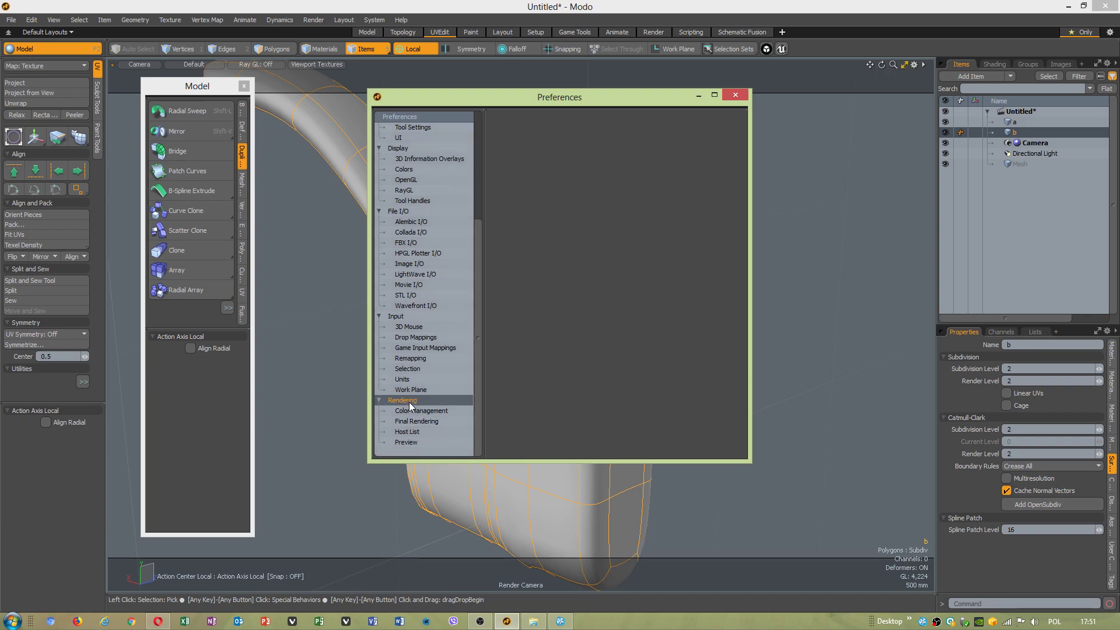
pyautogui.click(411, 441)
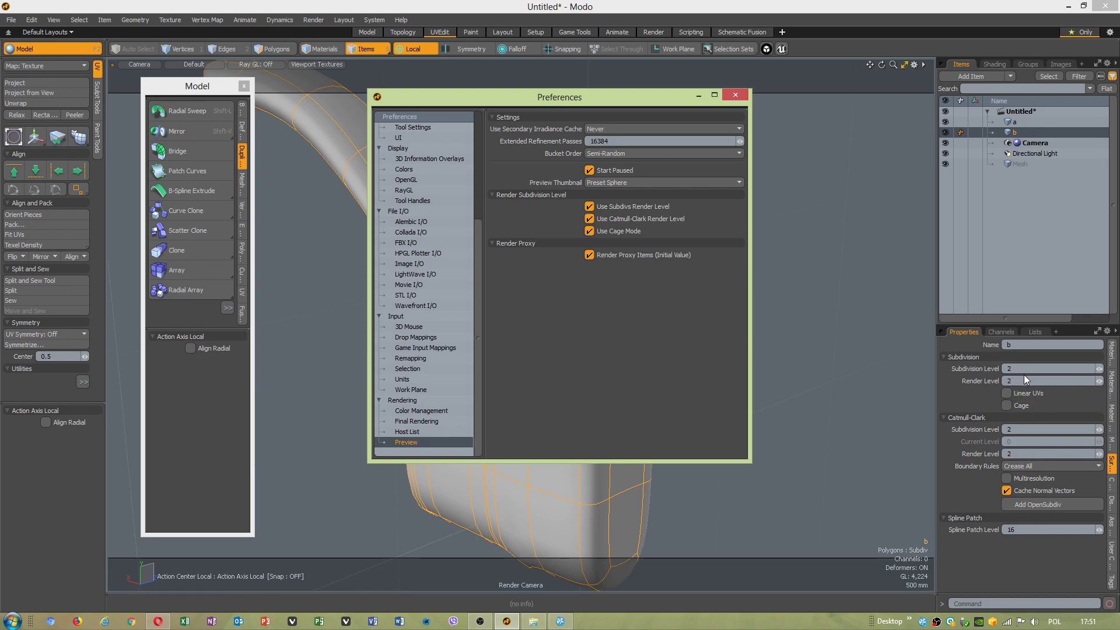
# Set mesh b's Subdivision Level to 1 and close the preferences.
pyautogui.click(1097, 376)
pyautogui.click(1097, 372)
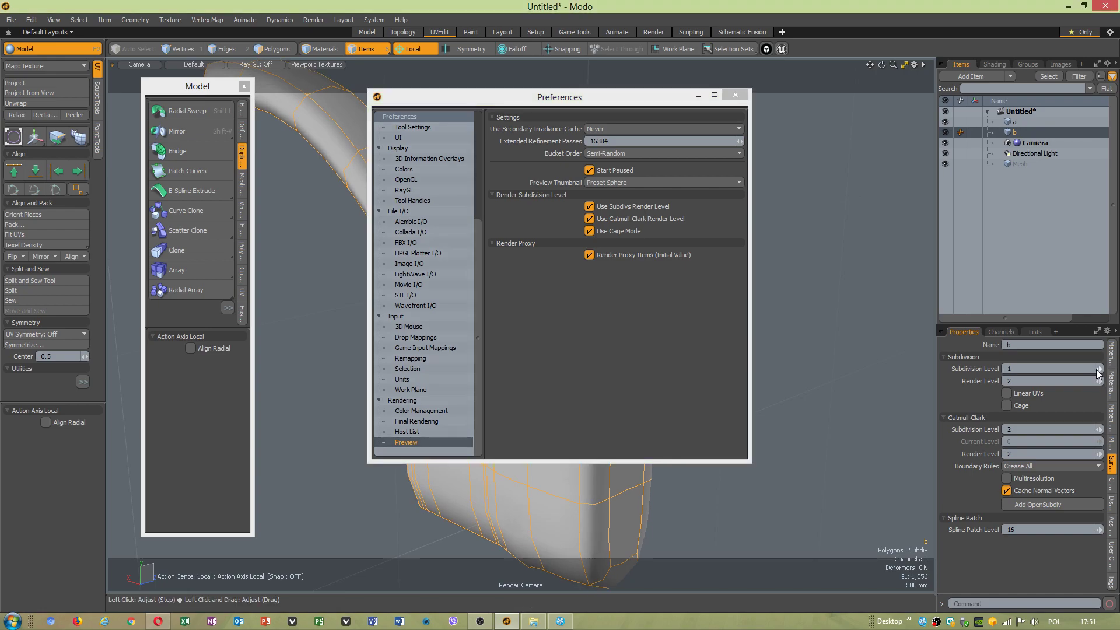
pyautogui.click(734, 96)
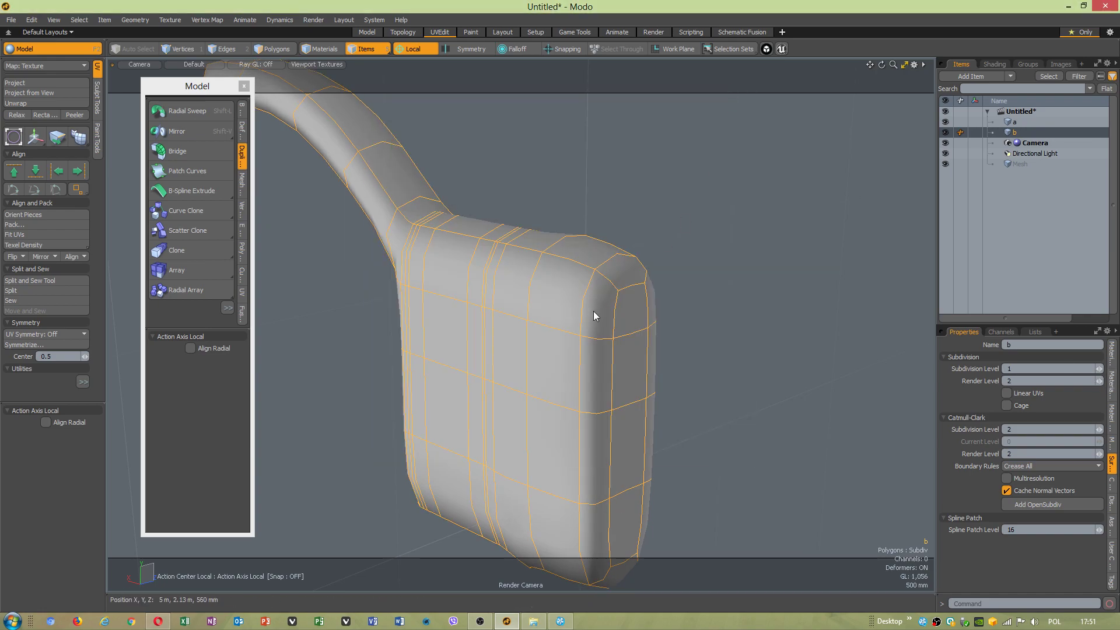
# Select the polygon at the curved arm's free end and adjust its subdivision weight with the Weight Tool.
pyautogui.keyDown('alt'); pyautogui.moveTo(568, 368); pyautogui.dragTo(563, 407); pyautogui.keyUp('alt')
pyautogui.keyDown('alt'); pyautogui.moveTo(564, 407); pyautogui.dragTo(327, 307, button='middle'); pyautogui.keyUp('alt')
pyautogui.keyDown('alt'); pyautogui.moveTo(327, 306); pyautogui.dragTo(579, 378); pyautogui.keyUp('alt')
pyautogui.keyDown('alt'); pyautogui.moveTo(579, 378); pyautogui.dragTo(525, 353, button='right'); pyautogui.keyUp('alt')
pyautogui.keyDown('alt'); pyautogui.moveTo(525, 353); pyautogui.dragTo(509, 348); pyautogui.keyUp('alt')
pyautogui.keyDown('alt'); pyautogui.moveTo(508, 348); pyautogui.dragTo(570, 350, button='right'); pyautogui.keyUp('alt')
pyautogui.keyDown('alt'); pyautogui.moveTo(570, 350); pyautogui.dragTo(559, 298); pyautogui.keyUp('alt')
pyautogui.click(272, 49)
pyautogui.click(290, 302)
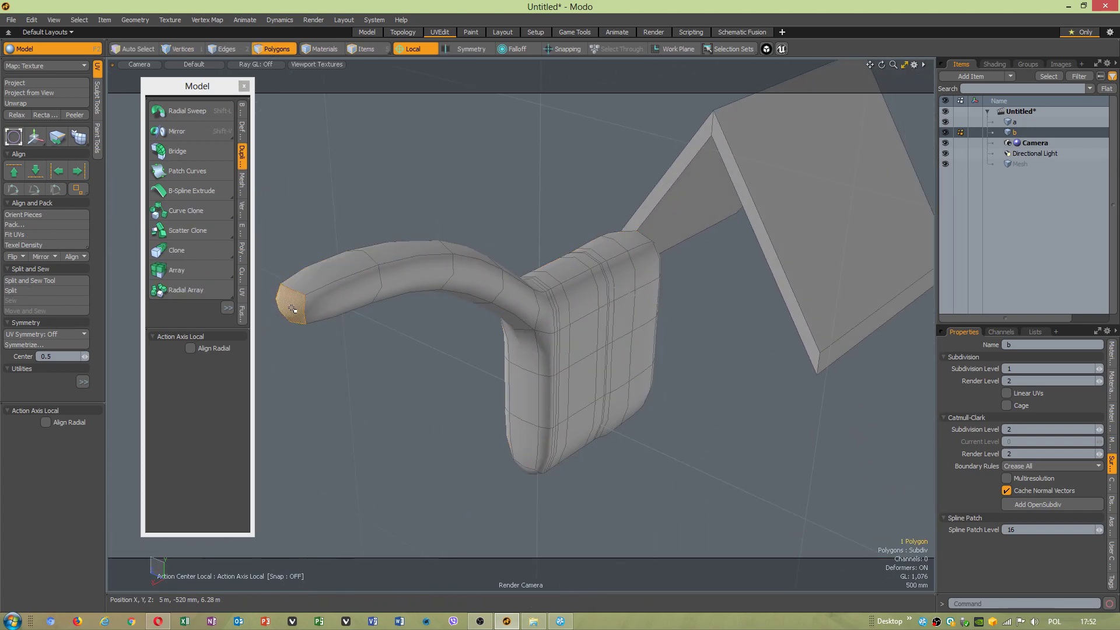
pyautogui.click(206, 21)
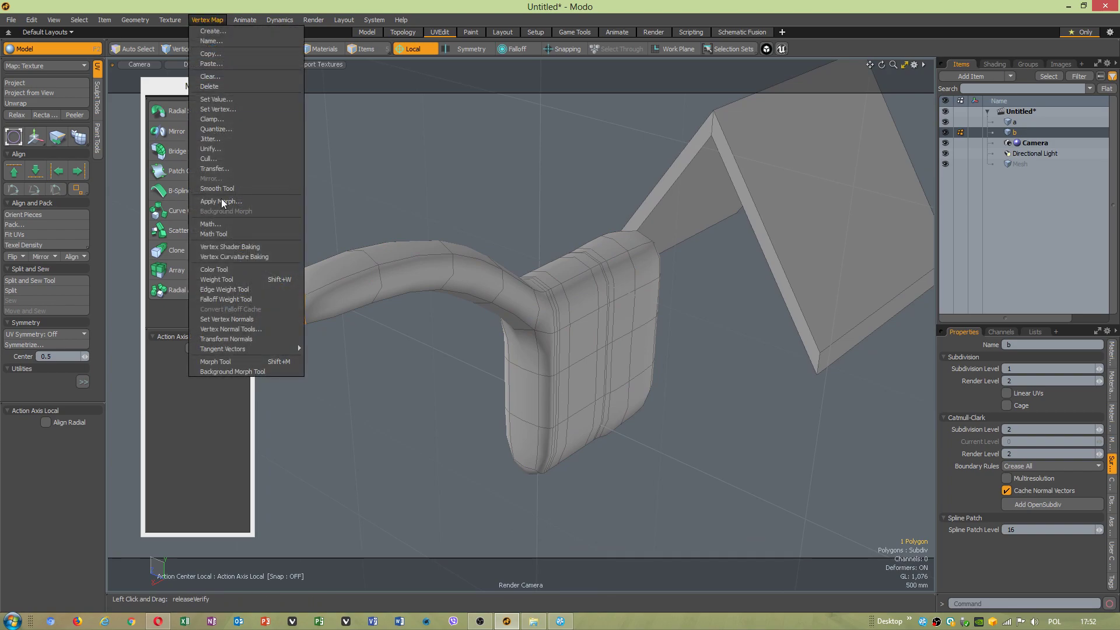
pyautogui.click(236, 278)
pyautogui.moveTo(344, 350); pyautogui.dragTo(401, 350)
pyautogui.press('Escape')
# Switch to item selection, activate the move tool on mesh b with the Element action center, and place its handle on the curved arm.
pyautogui.keyDown('alt'); pyautogui.moveTo(418, 421); pyautogui.dragTo(245, 401); pyautogui.keyUp('alt')
pyautogui.keyDown('alt'); pyautogui.moveTo(476, 437); pyautogui.dragTo(438, 426, button='middle'); pyautogui.keyUp('alt')
pyautogui.click(385, 51)
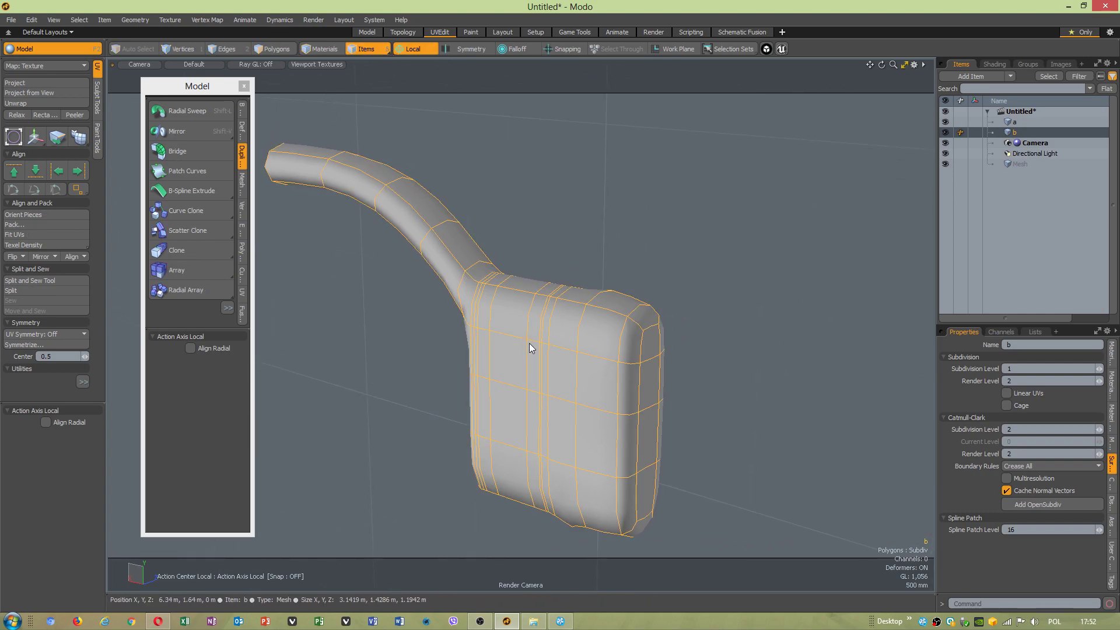
pyautogui.press('w')
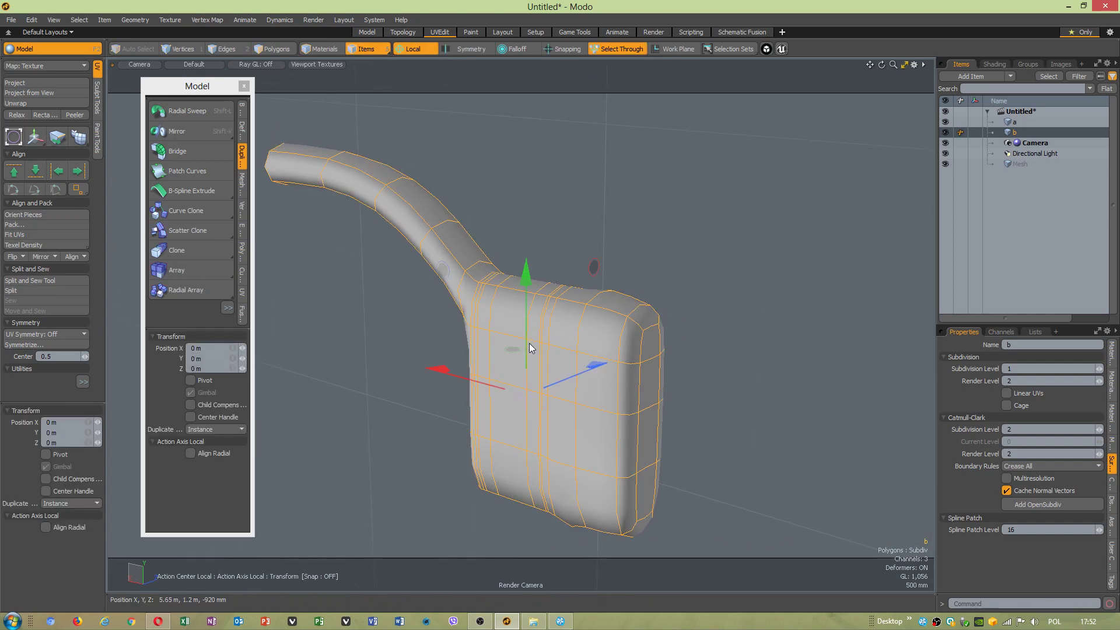
pyautogui.click(414, 47)
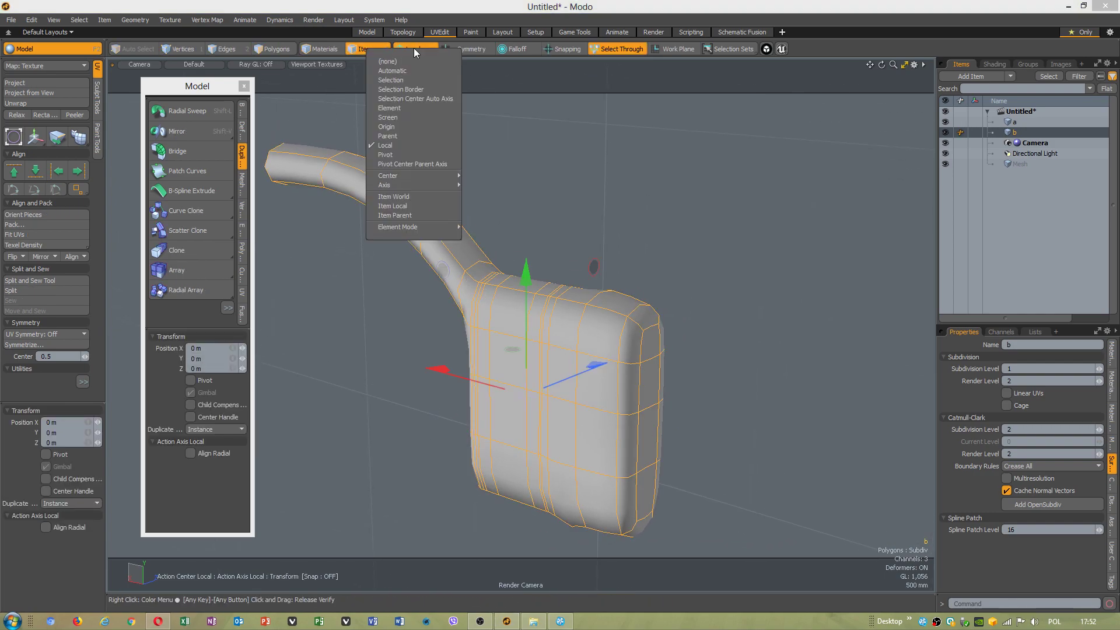
pyautogui.click(394, 109)
pyautogui.click(352, 185)
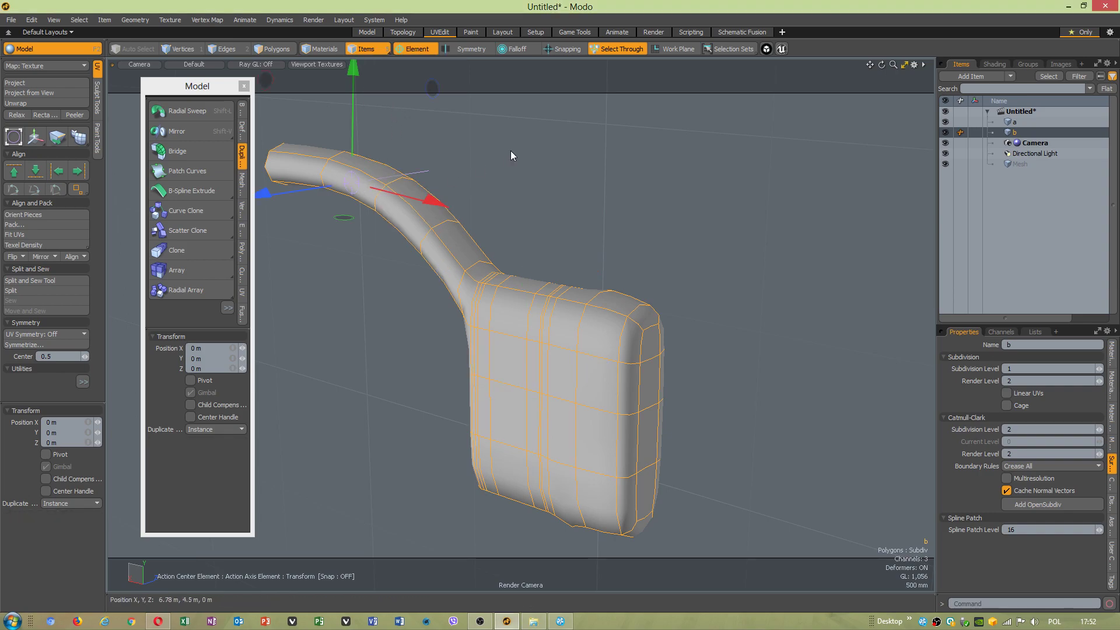
# Turn off mesh b's subdivision smoothing and place the move handle on different elements of the box's side and end.
pyautogui.press('Tab')
pyautogui.click(443, 280)
pyautogui.click(558, 348)
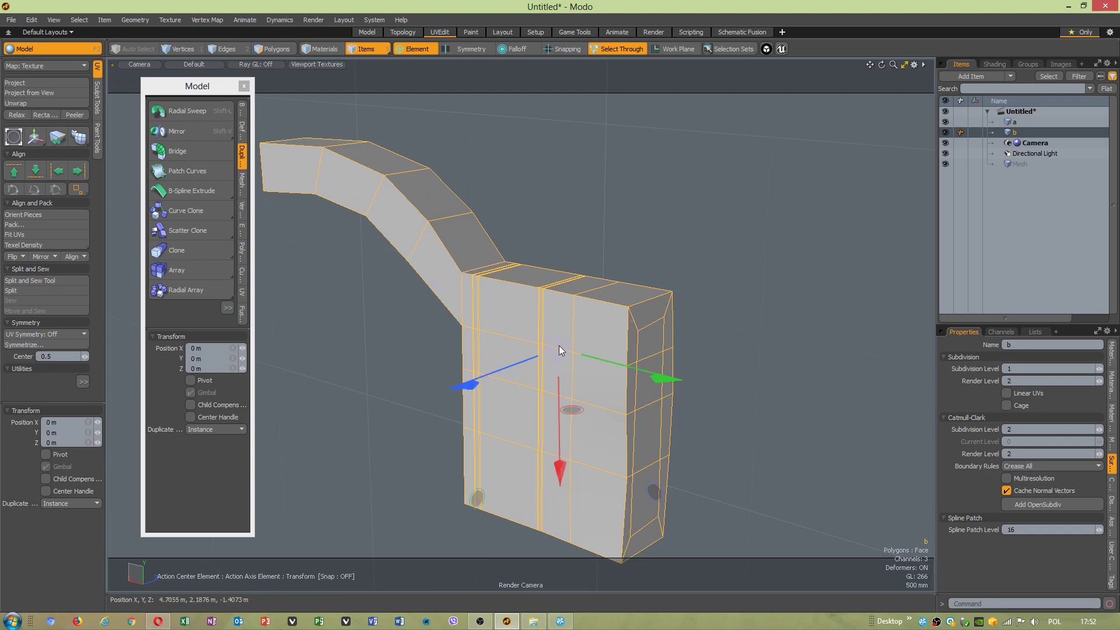
pyautogui.click(645, 346)
pyautogui.click(651, 485)
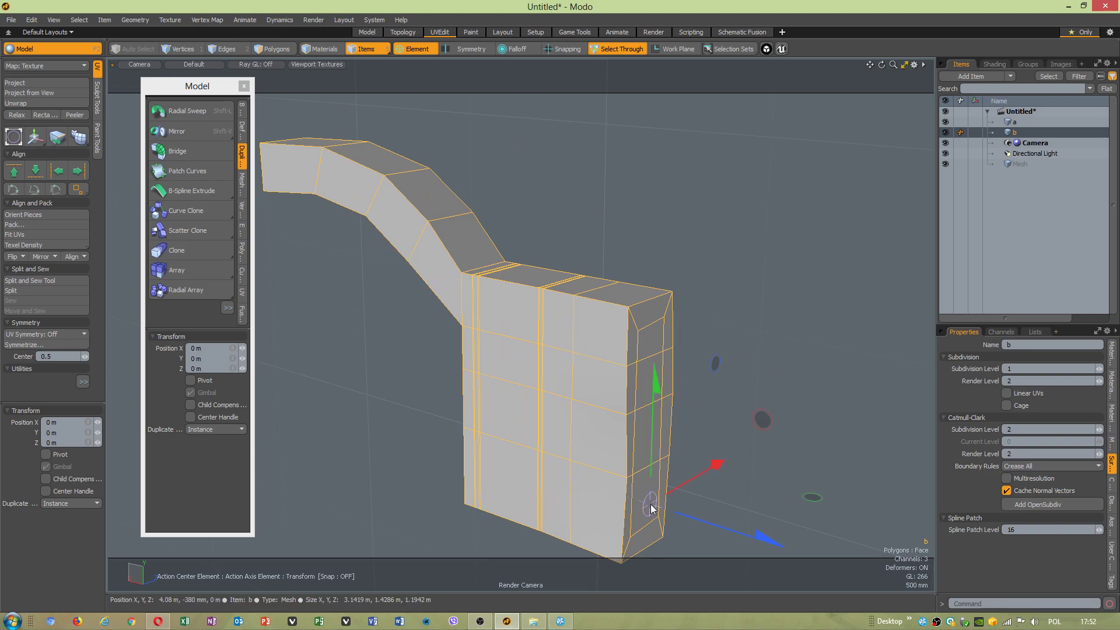
# Move mesh b with the handle aligned to picked elements of the box, ending at a Z position of -440 mm.
pyautogui.click(635, 296)
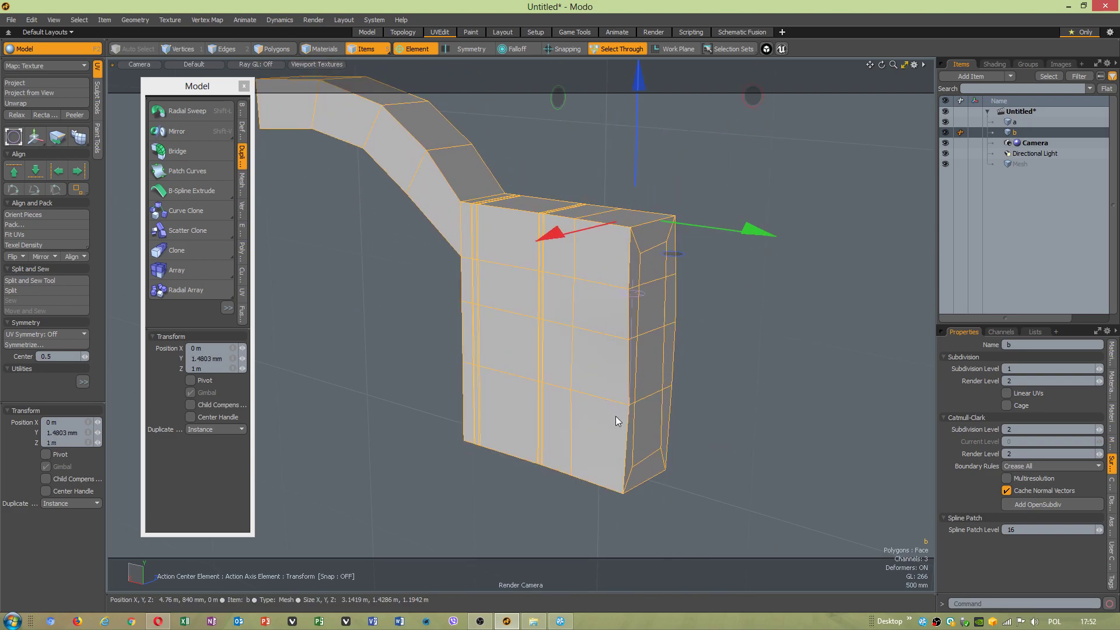
pyautogui.click(610, 465)
pyautogui.keyDown('alt'); pyautogui.moveTo(555, 457); pyautogui.dragTo(530, 454); pyautogui.keyUp('alt')
pyautogui.click(493, 404)
pyautogui.moveTo(409, 435); pyautogui.dragTo(566, 401)
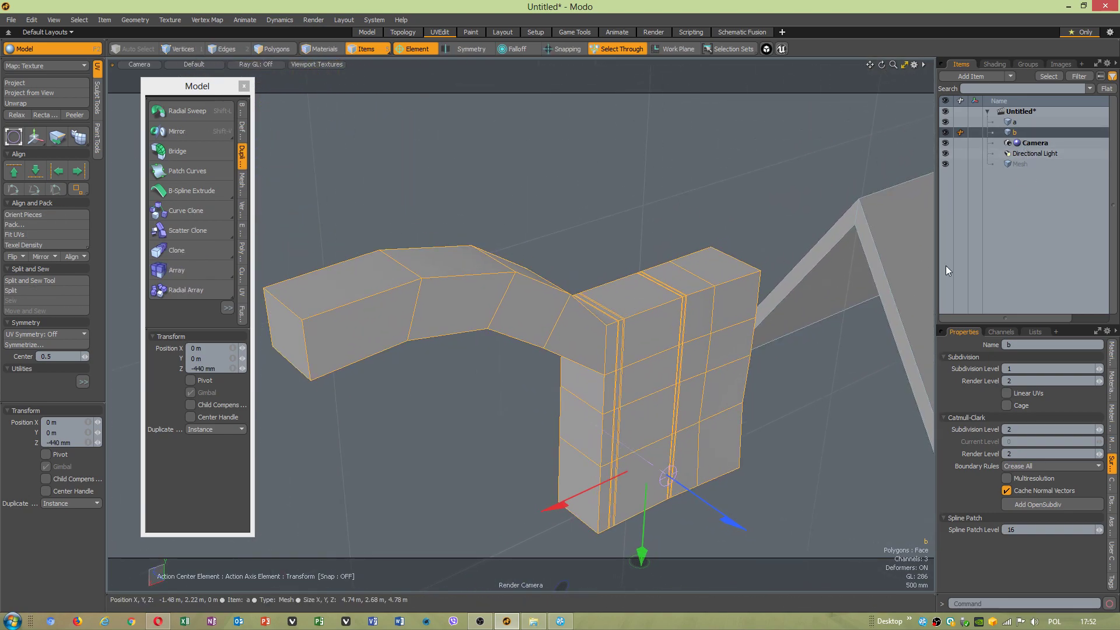
# Run Mesh Cleanup on mesh b and turn its subdivision smoothing back on.
pyautogui.rightClick(671, 359)
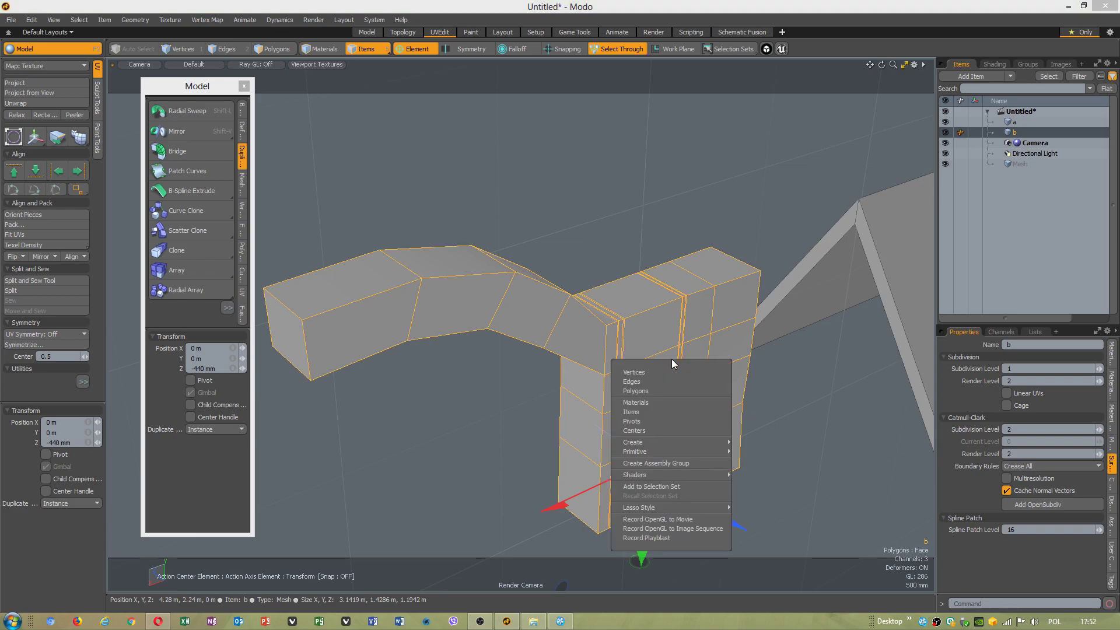
pyautogui.click(146, 22)
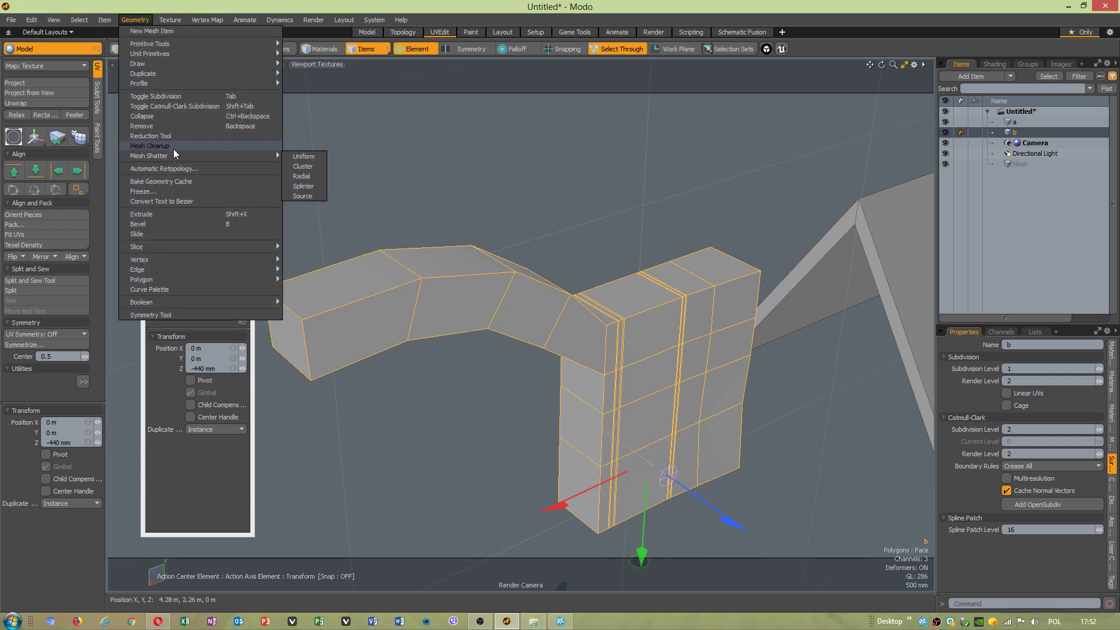
pyautogui.click(174, 150)
pyautogui.click(670, 245)
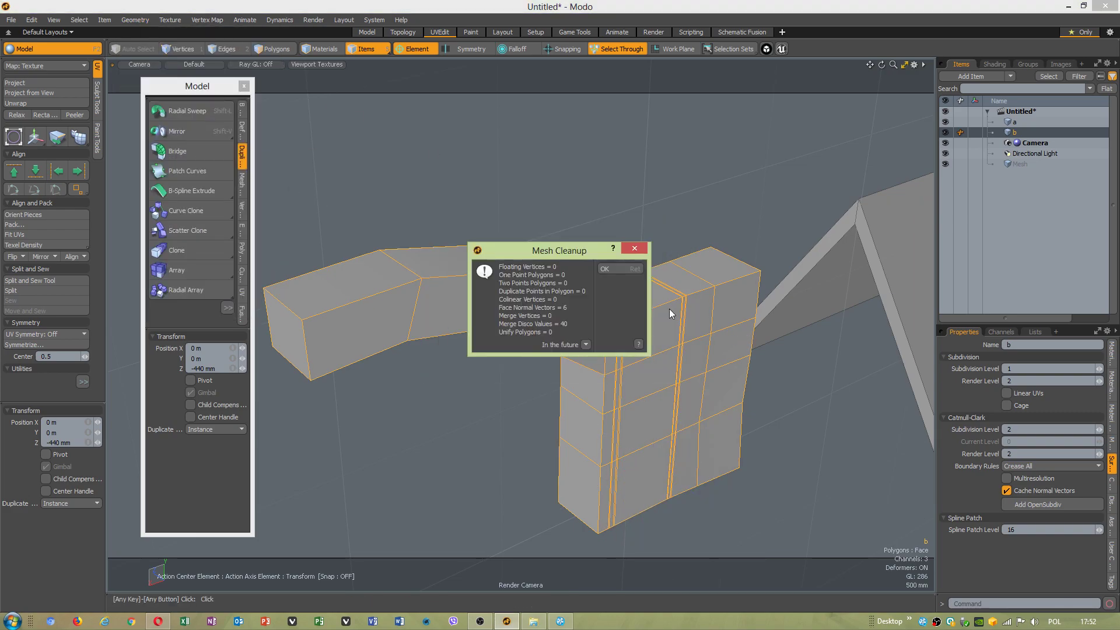
pyautogui.click(627, 271)
pyautogui.press('Tab')
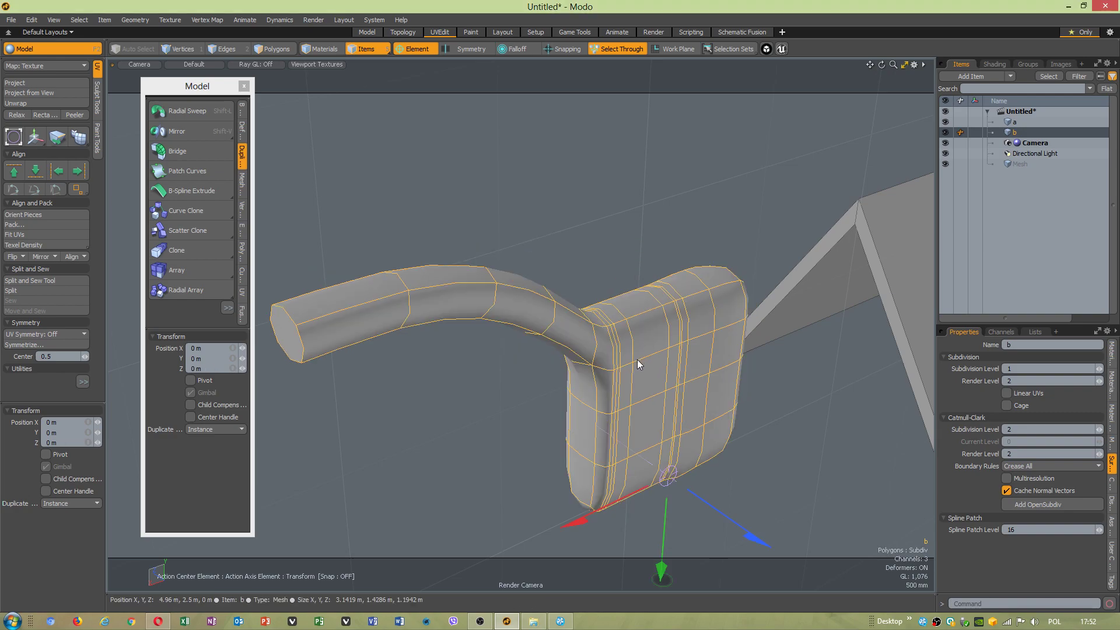
pyautogui.keyDown('alt'); pyautogui.moveTo(321, 327); pyautogui.dragTo(565, 344); pyautogui.keyUp('alt')
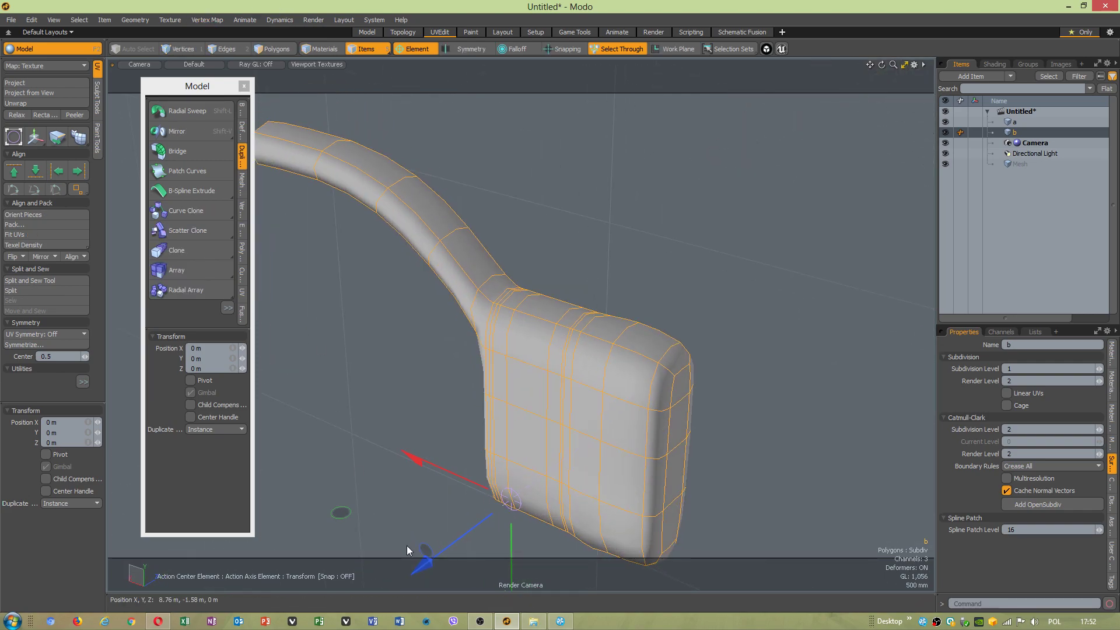
pyautogui.click(476, 621)
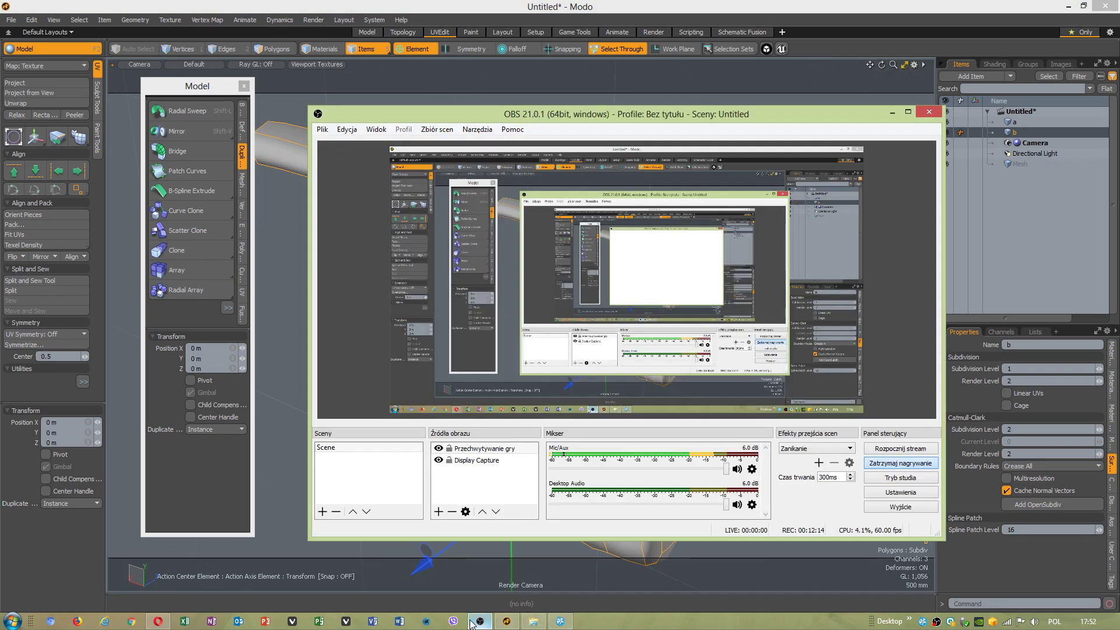